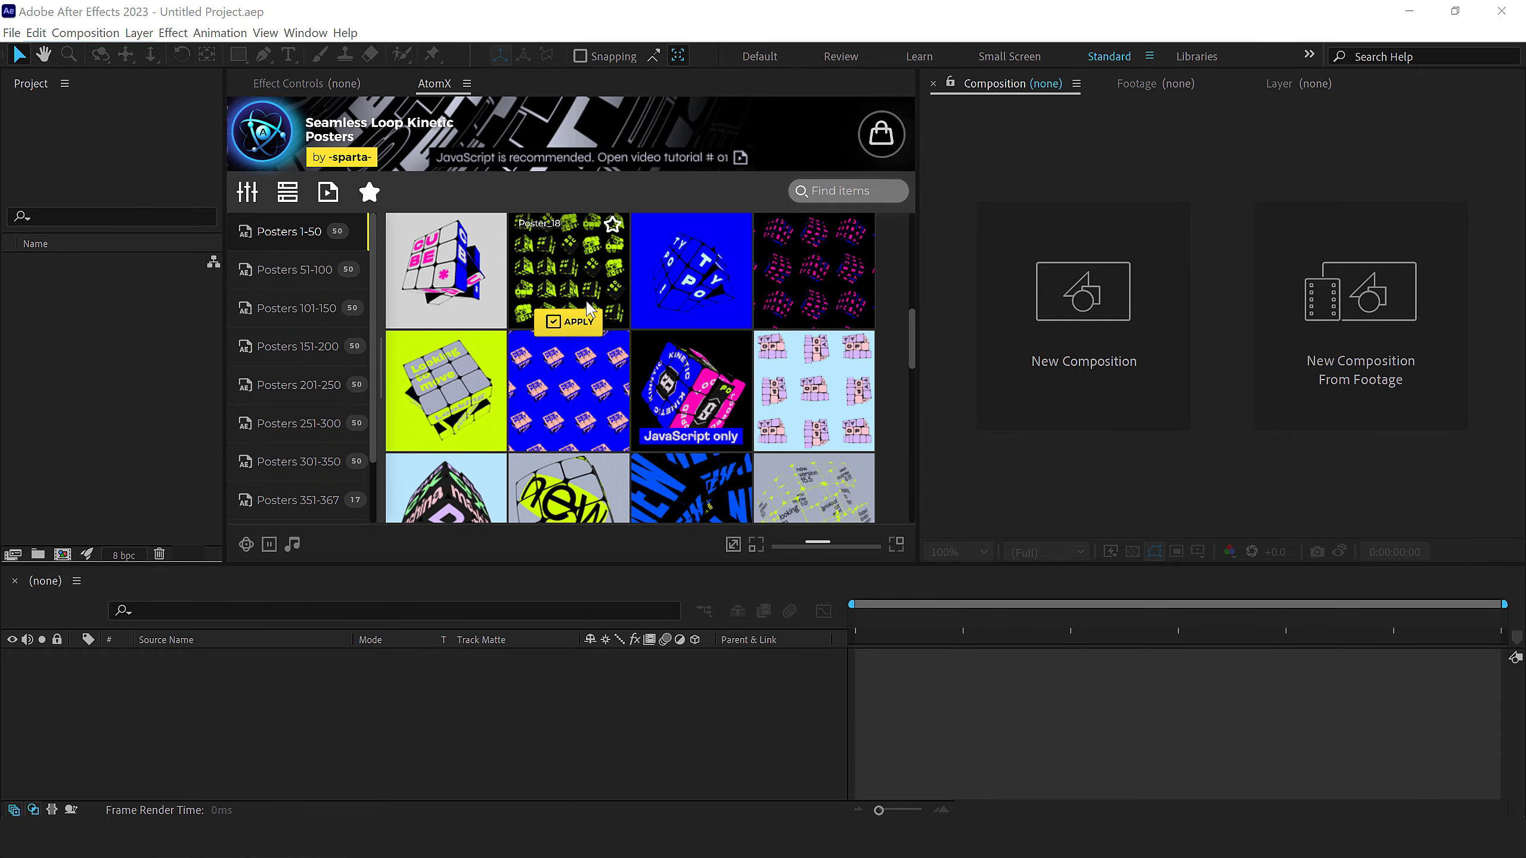
pyautogui.scroll(-2, 587, 308)
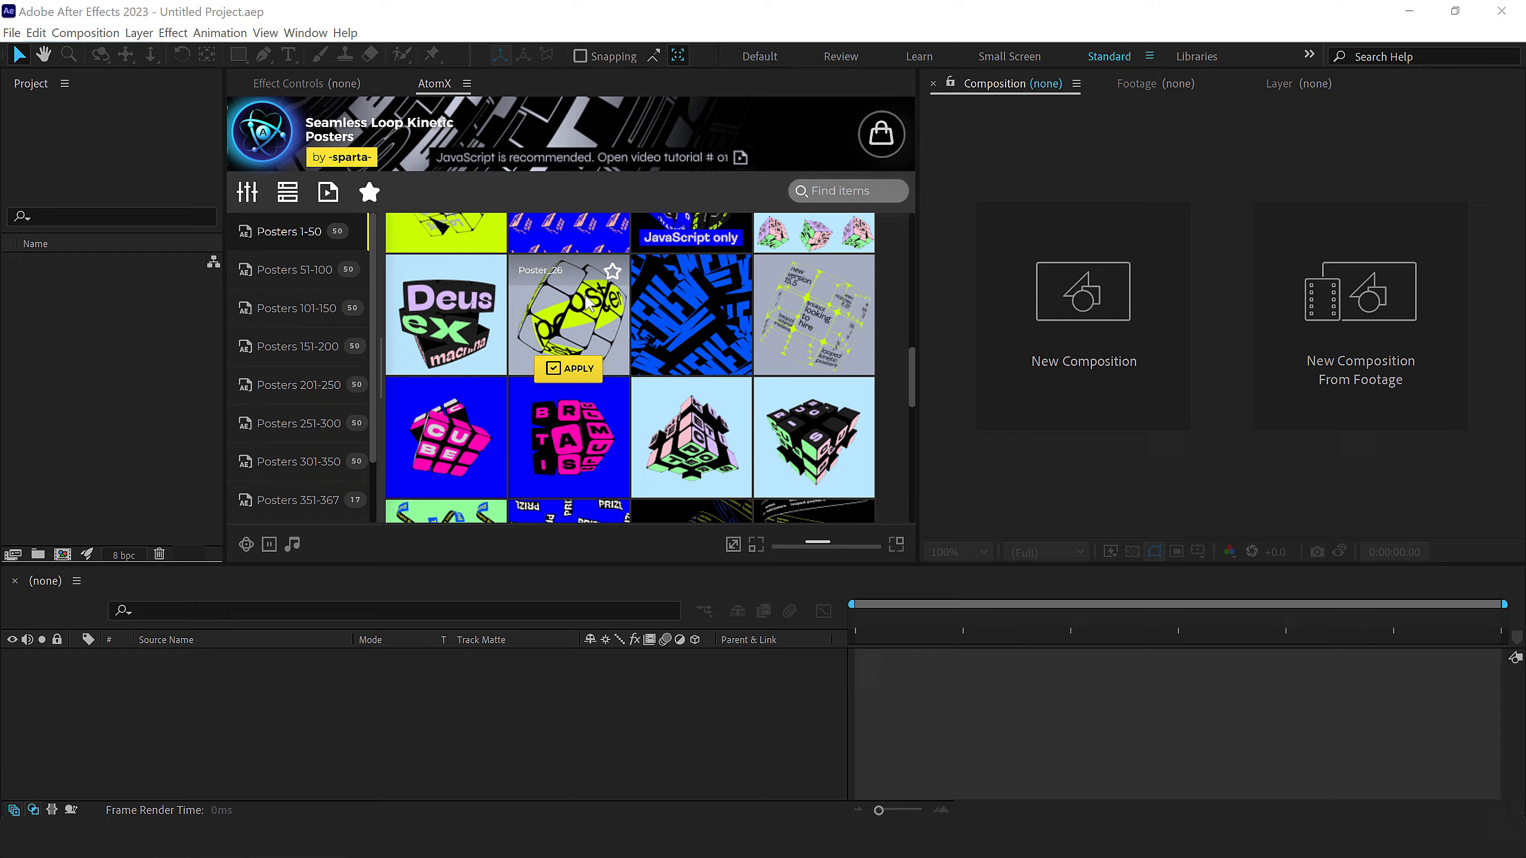
pyautogui.scroll(-2, 579, 266)
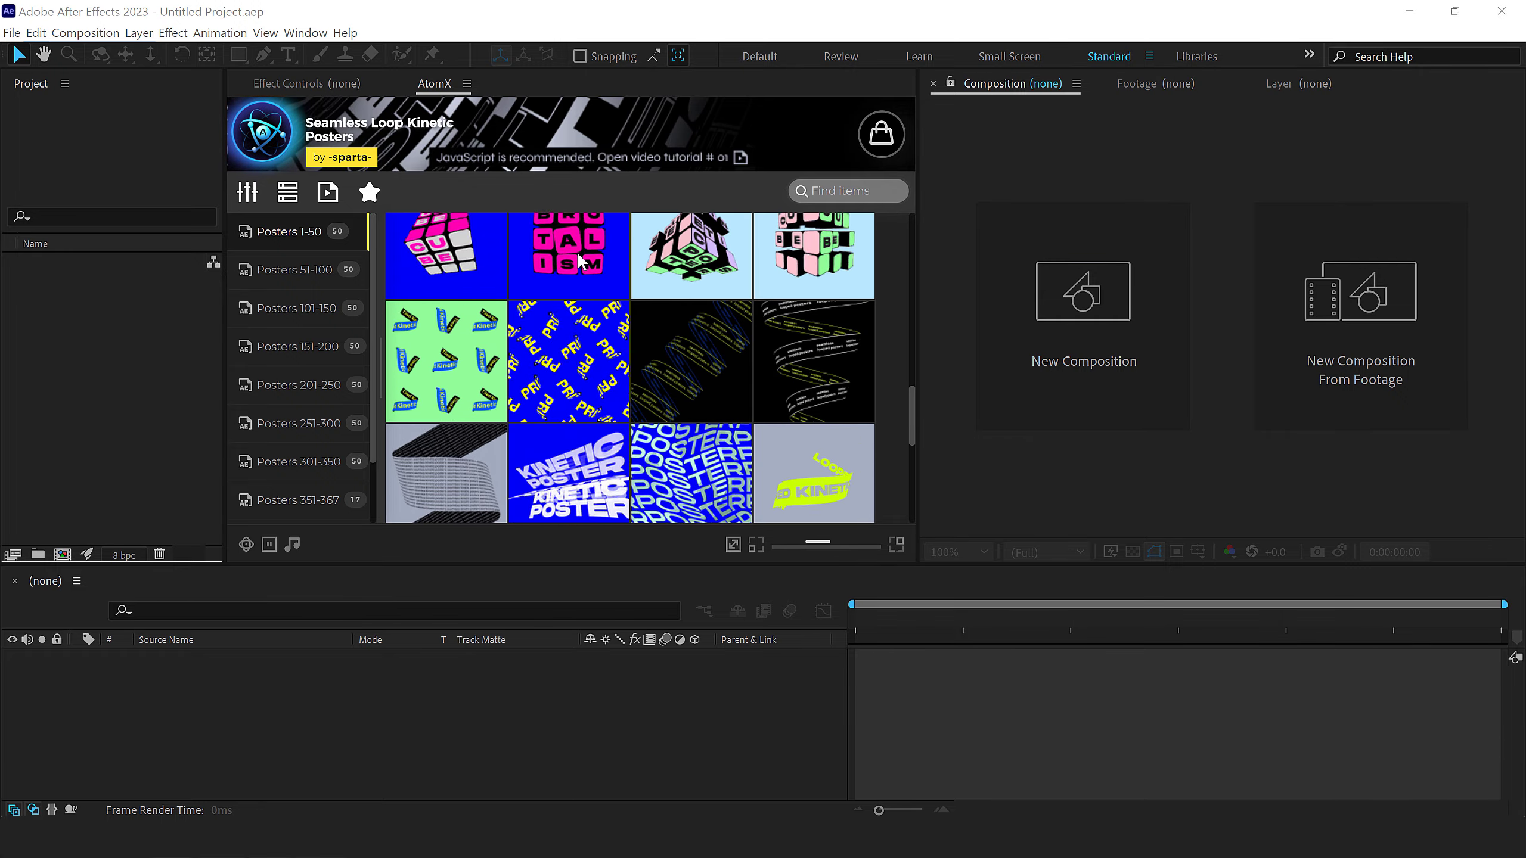
pyautogui.scroll(-1, 579, 261)
pyautogui.scroll(-2, 579, 259)
pyautogui.scroll(3, 579, 260)
pyautogui.scroll(2, 579, 260)
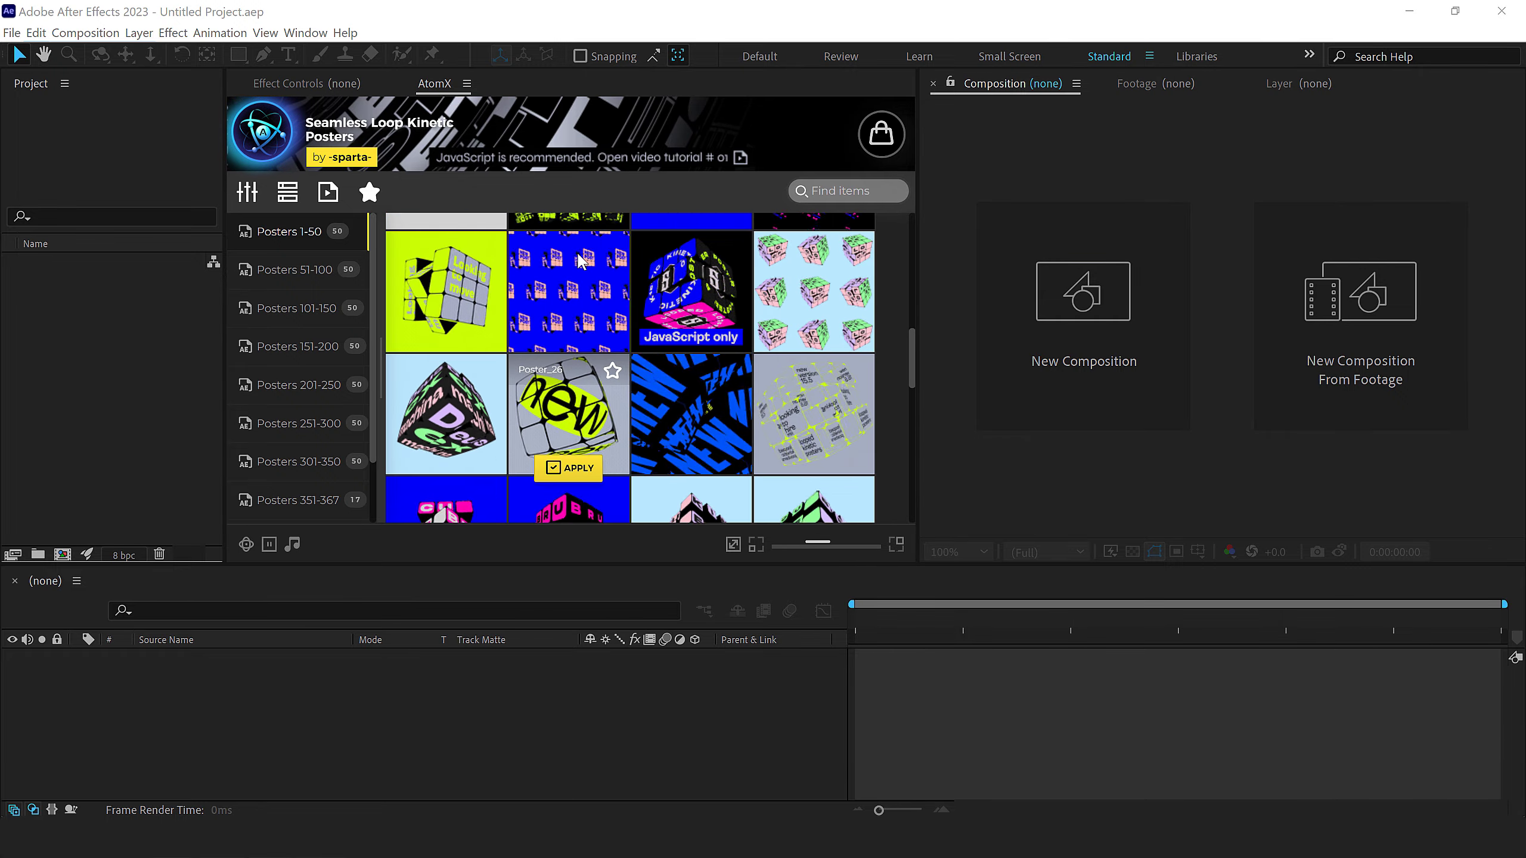
pyautogui.scroll(3, 579, 259)
pyautogui.scroll(1, 579, 260)
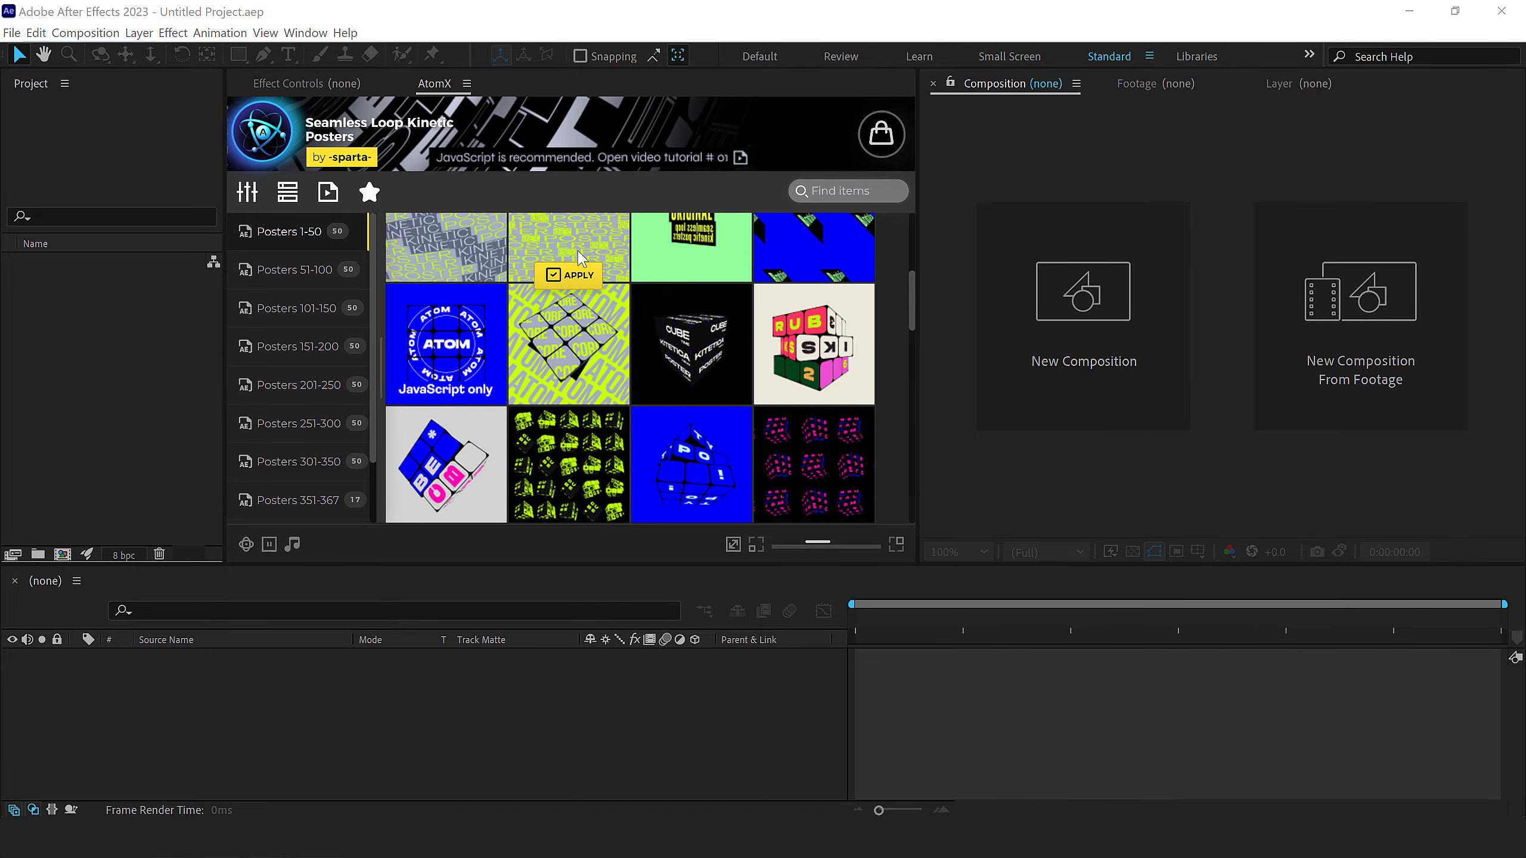
pyautogui.scroll(2, 577, 254)
pyautogui.scroll(1, 578, 253)
pyautogui.scroll(1, 577, 252)
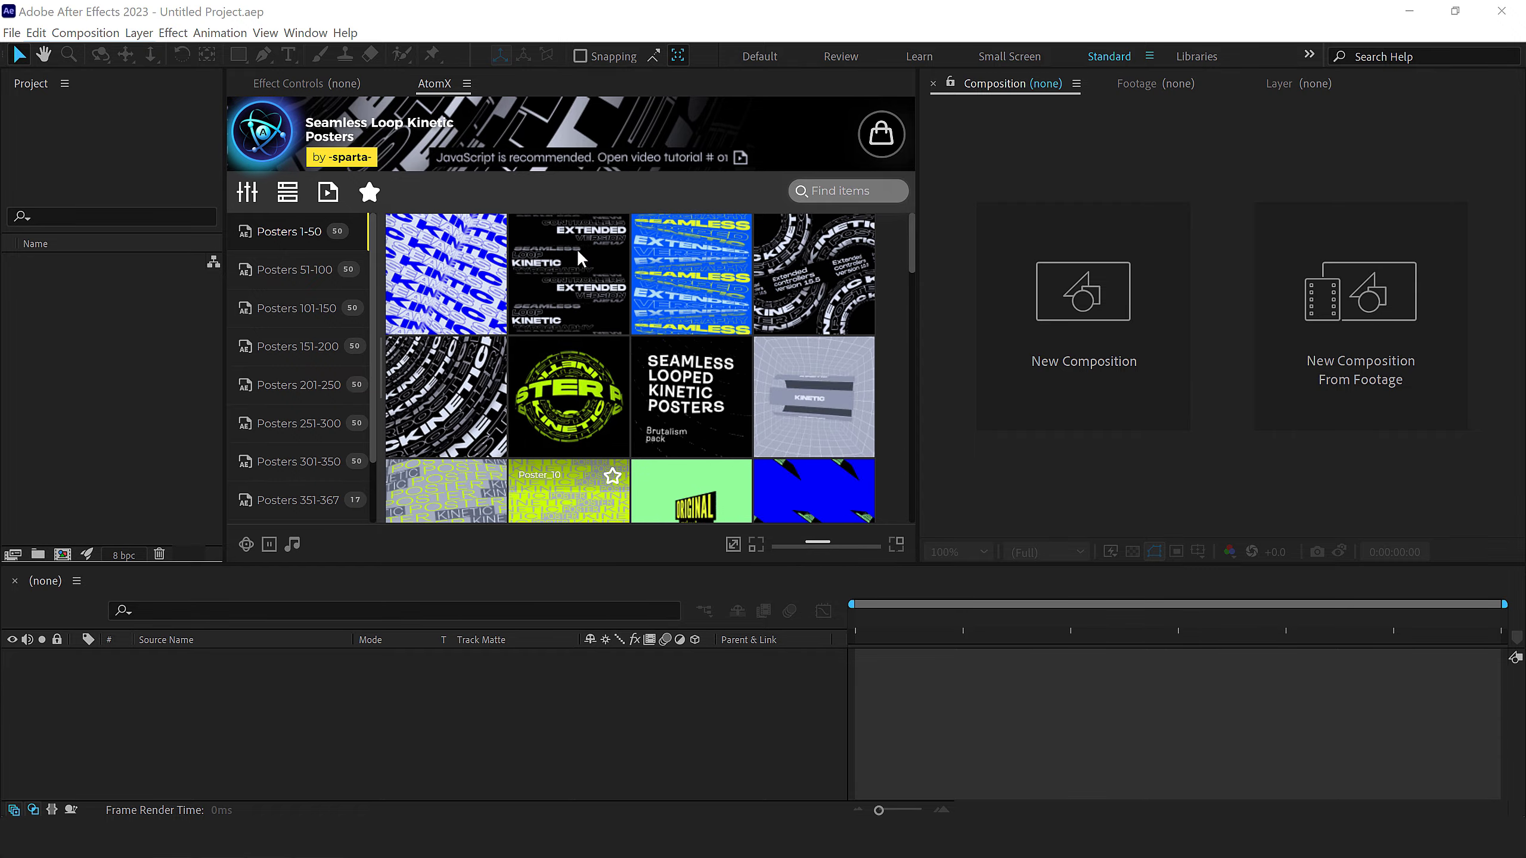
pyautogui.moveTo(569, 274)
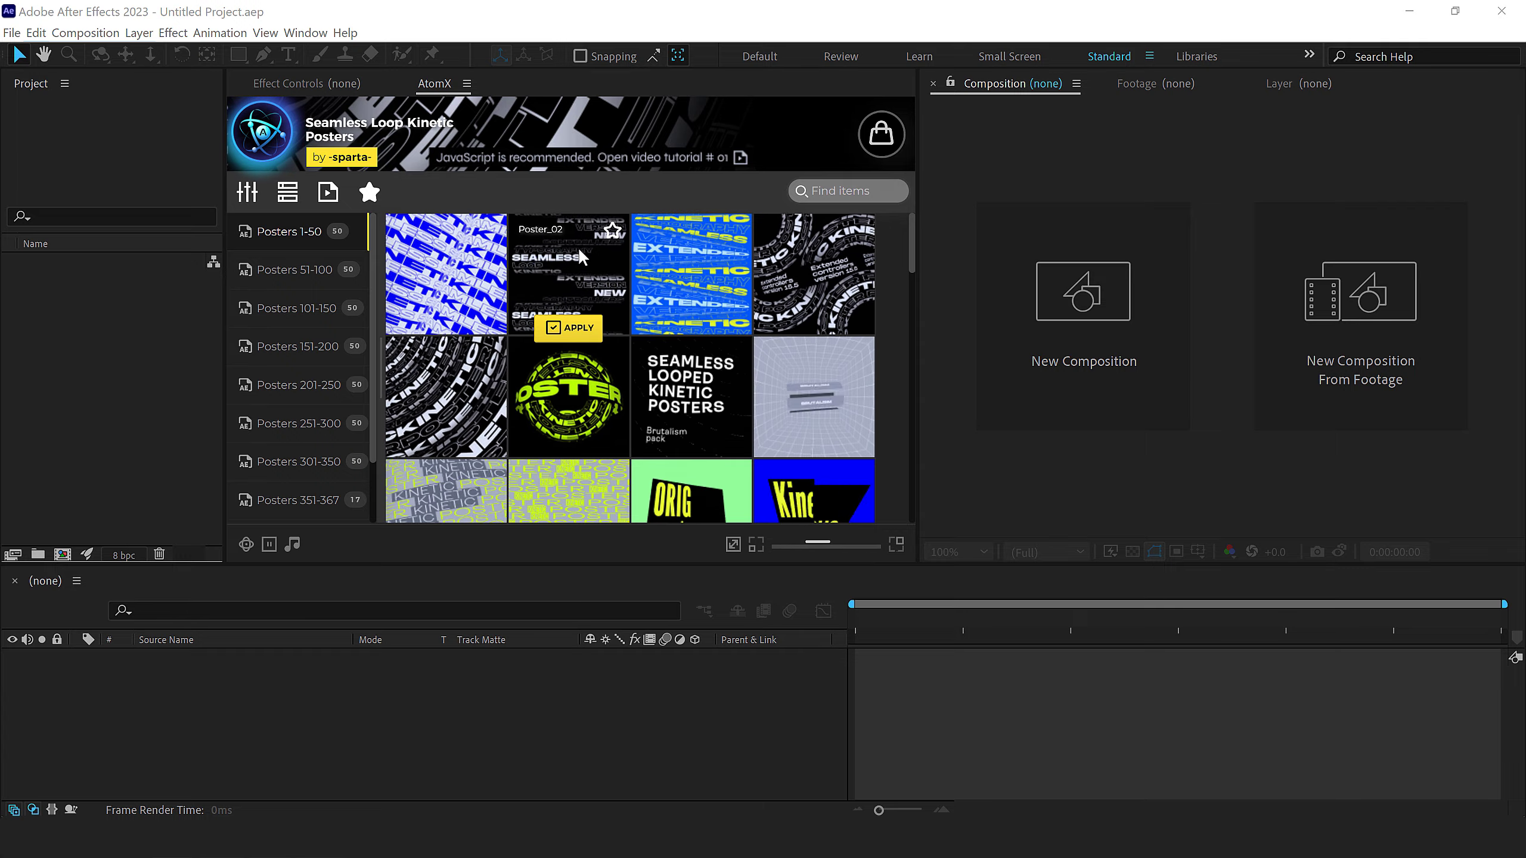
pyautogui.scroll(-1, 558, 277)
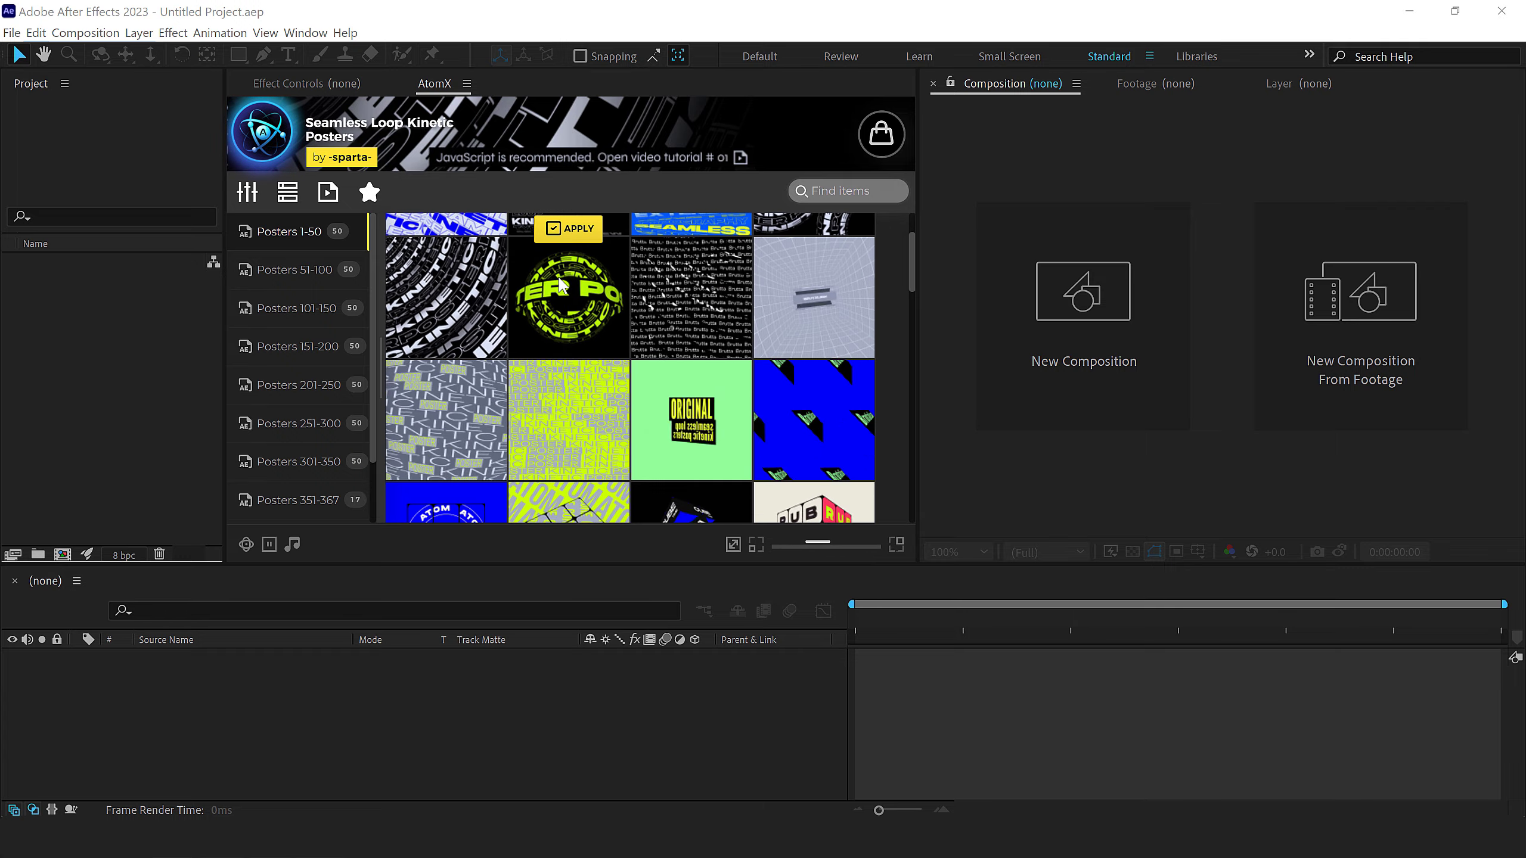
pyautogui.scroll(-5, 540, 325)
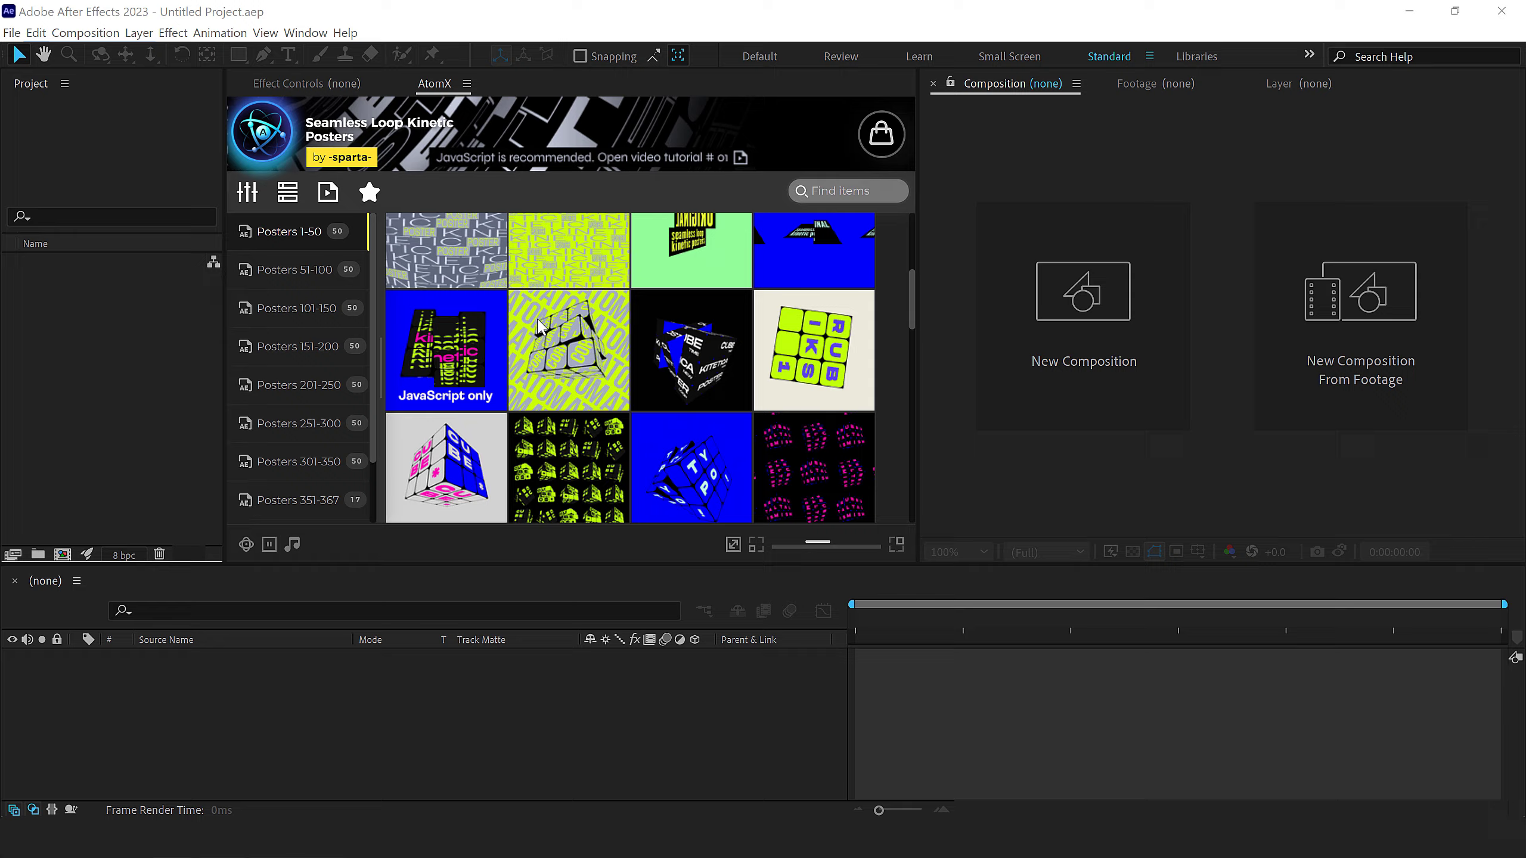
pyautogui.scroll(-1, 539, 325)
pyautogui.scroll(-5, 539, 325)
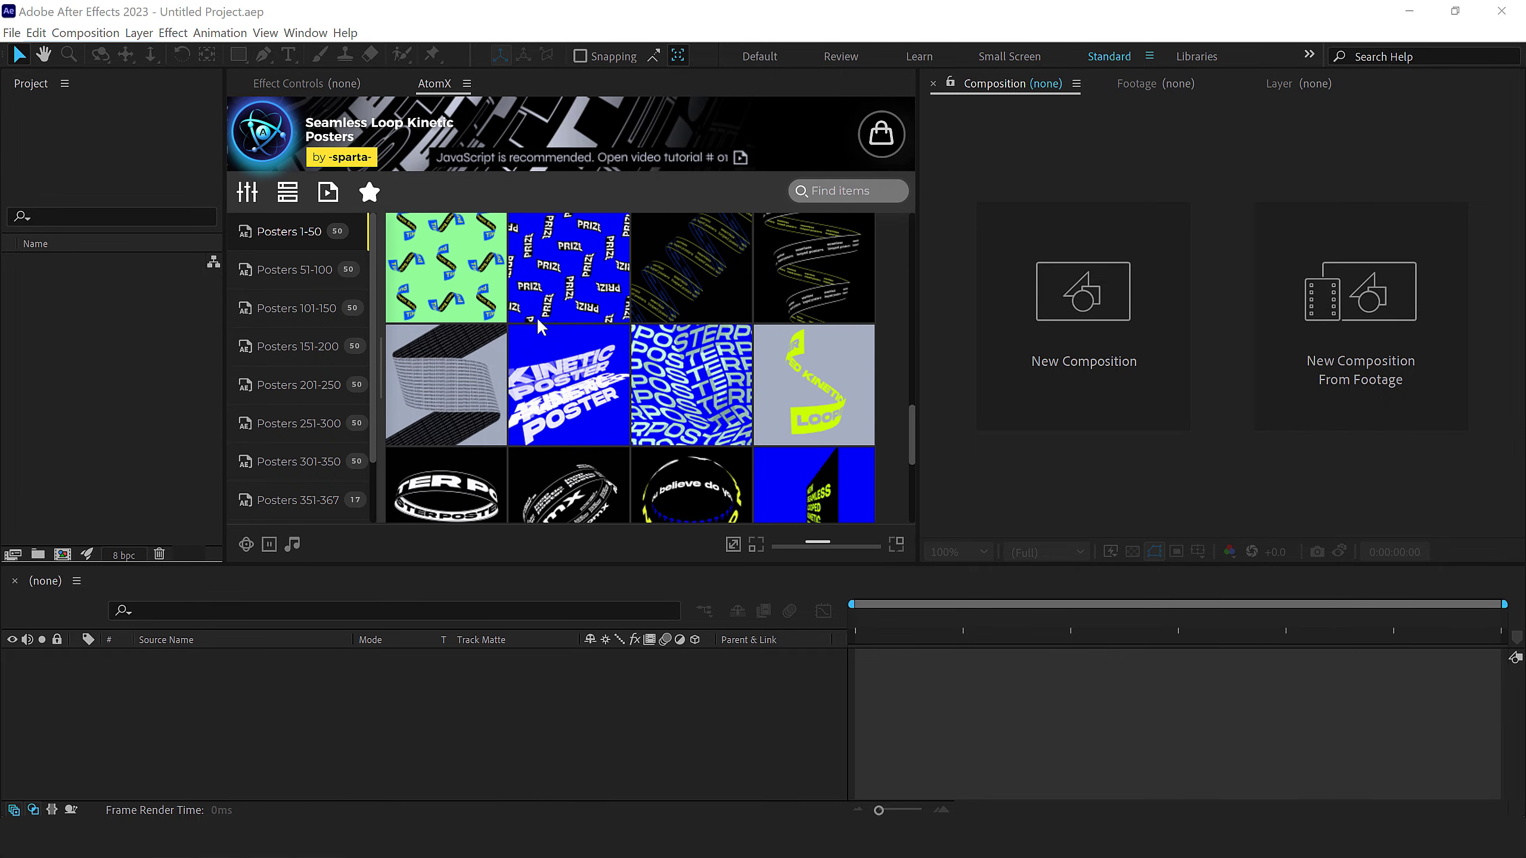
pyautogui.scroll(3, 542, 325)
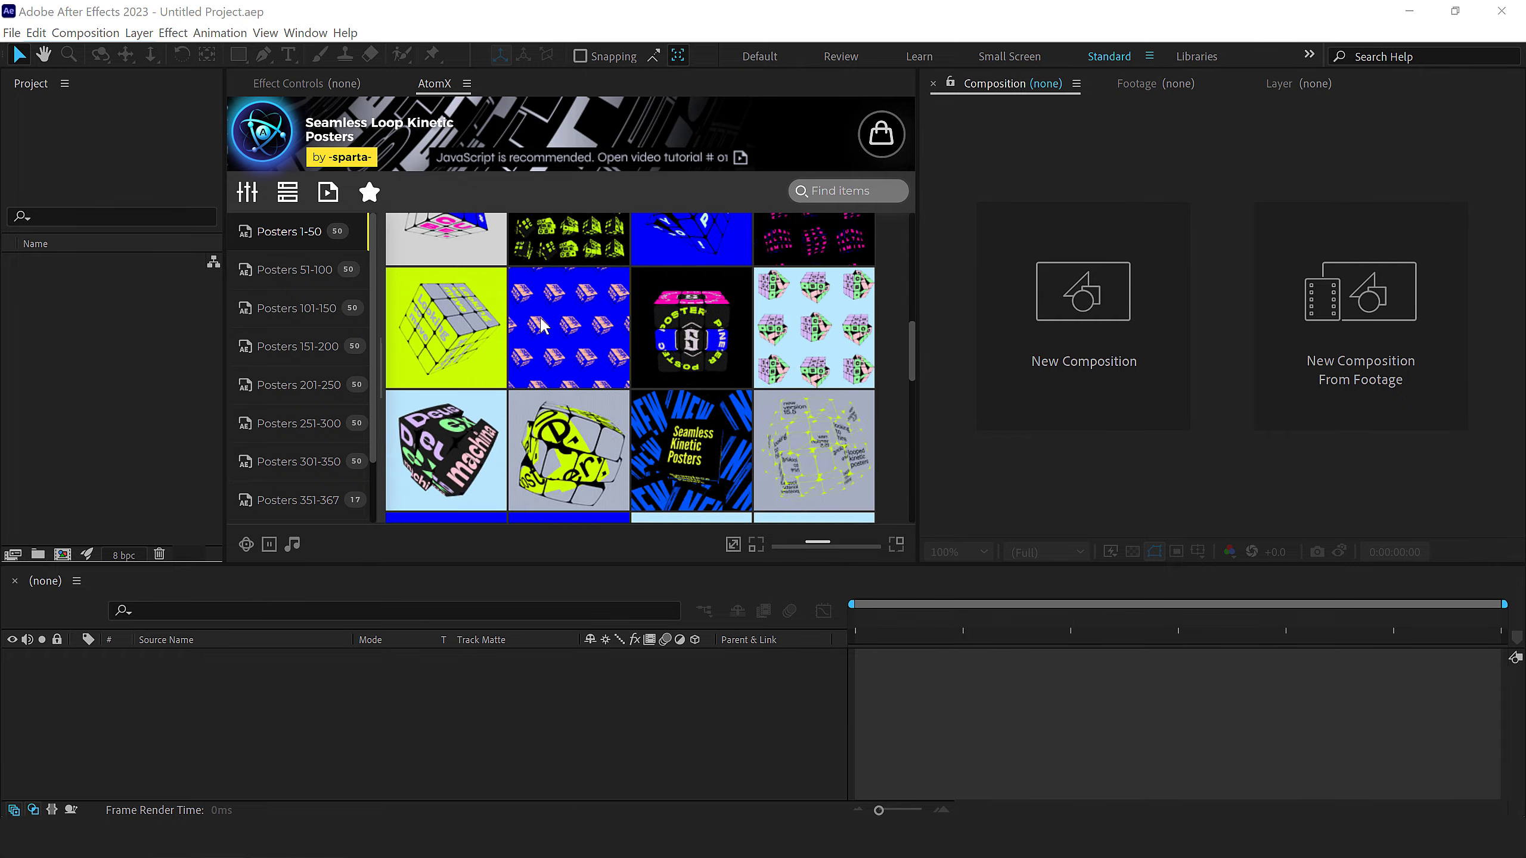
pyautogui.scroll(2, 542, 325)
pyautogui.scroll(2, 543, 326)
pyautogui.scroll(2, 543, 326)
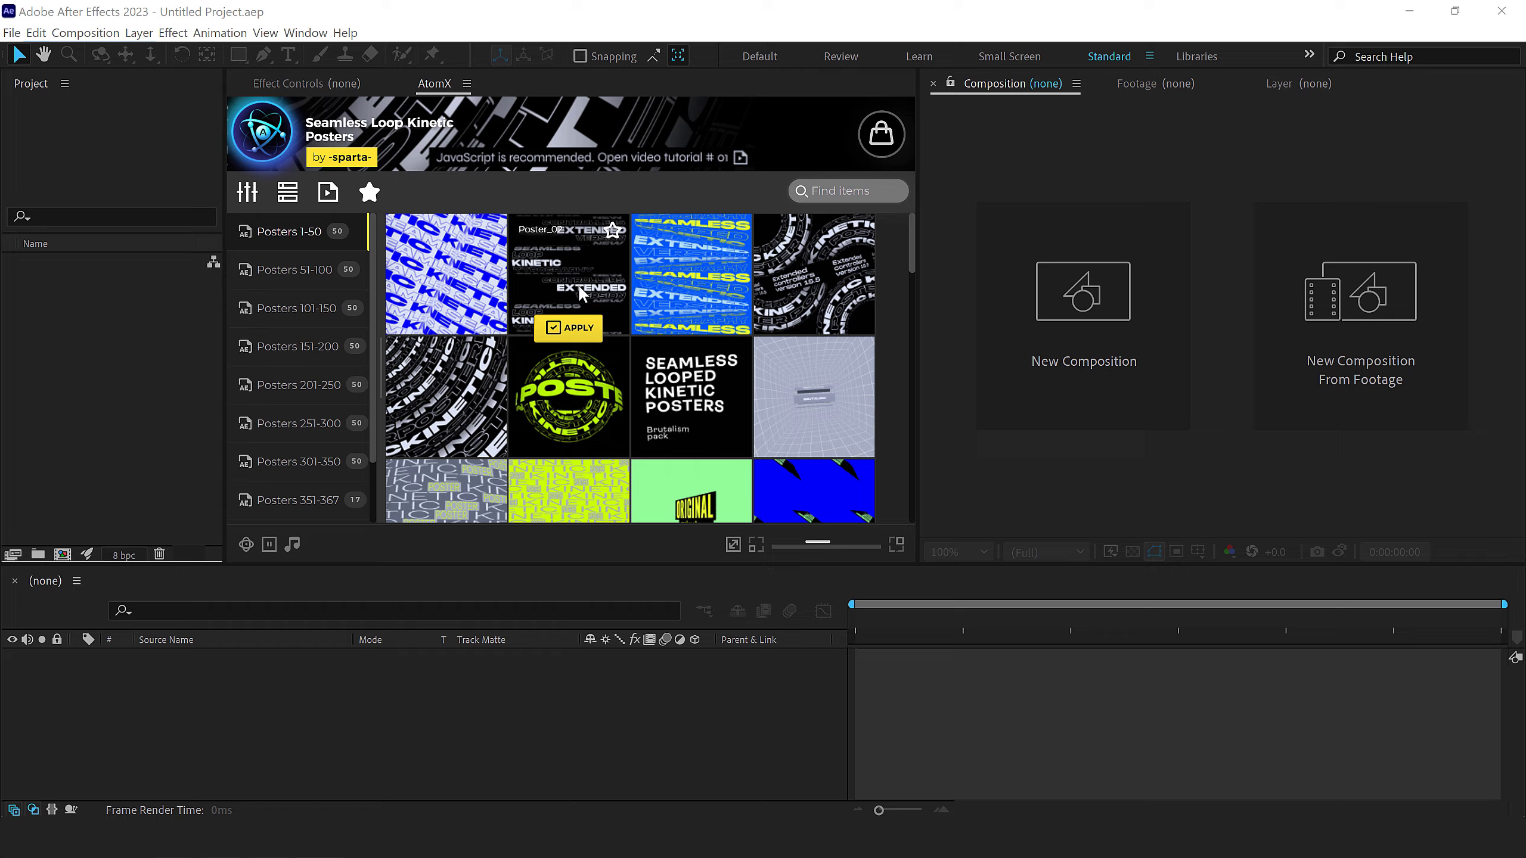
pyautogui.scroll(-2, 313, 324)
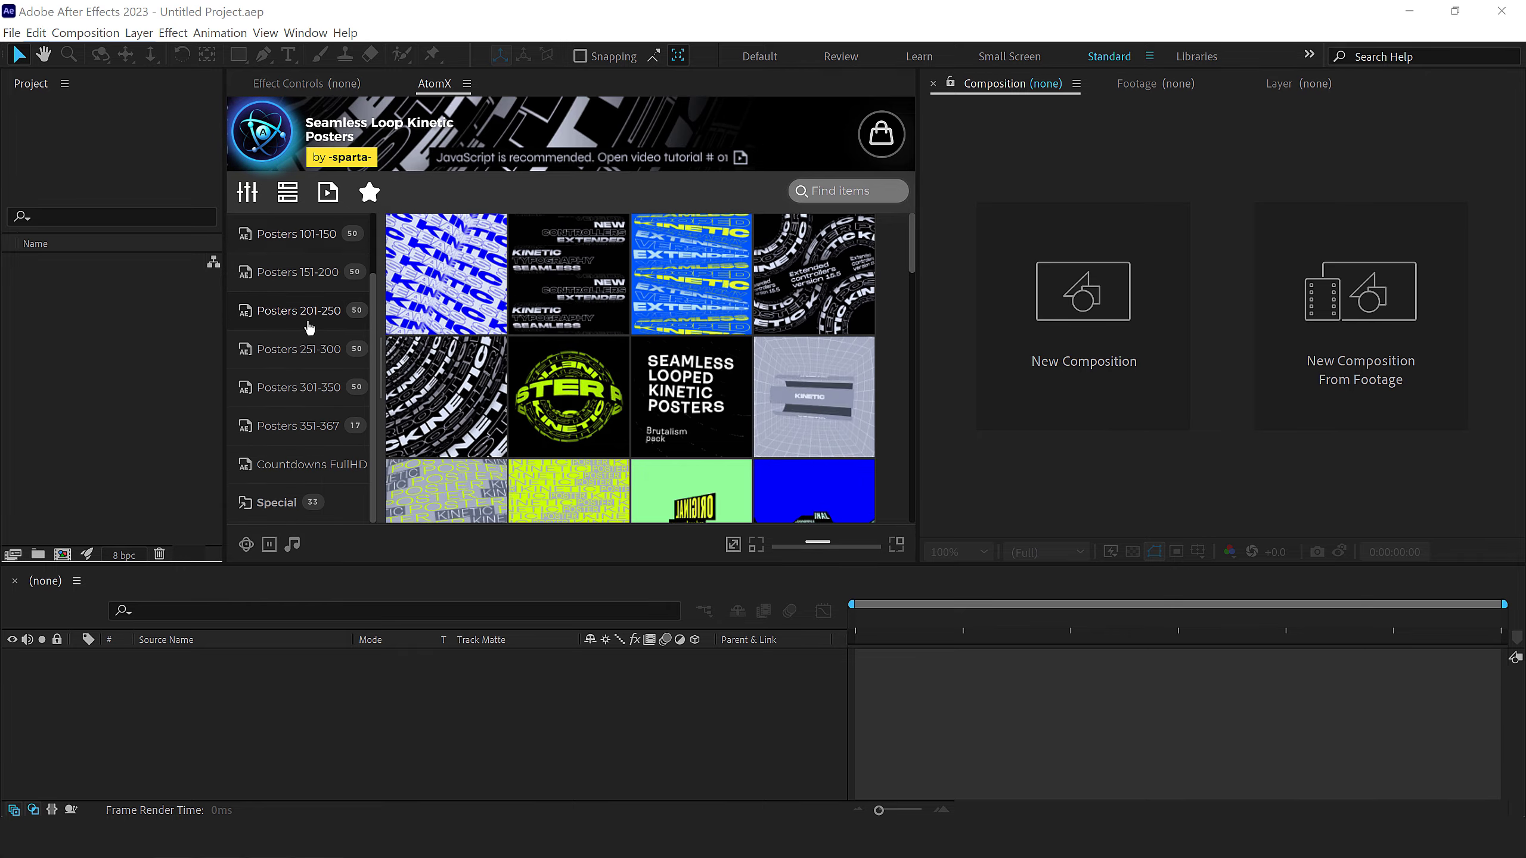
# Browse the Posters 301-350 and countdown timer collections, then return to Posters 1-50
pyautogui.click(300, 348)
pyautogui.click(299, 387)
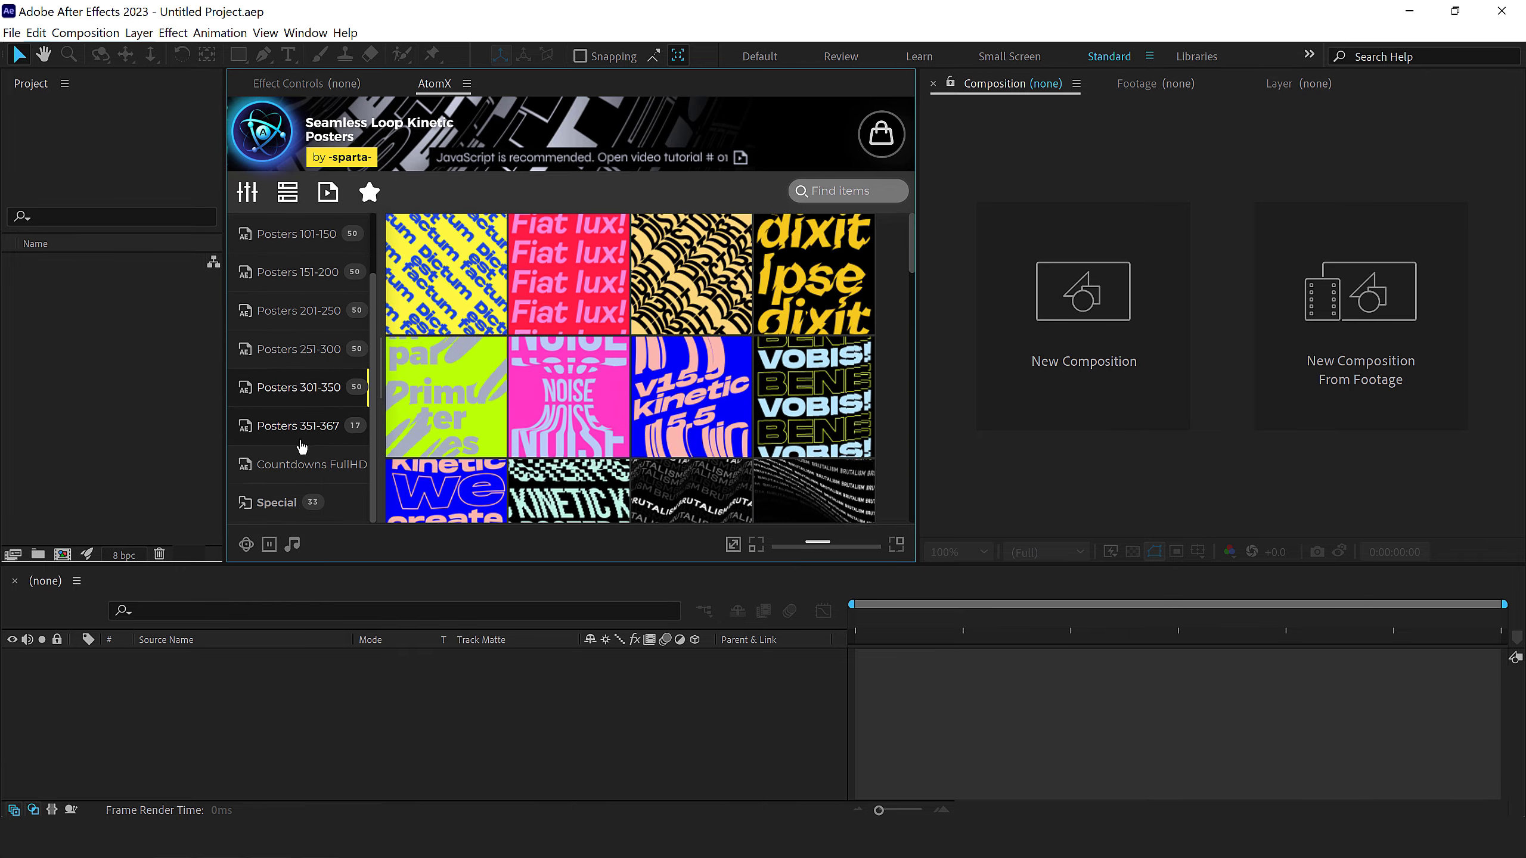
pyautogui.click(302, 454)
pyautogui.scroll(1, 299, 389)
pyautogui.scroll(1, 294, 286)
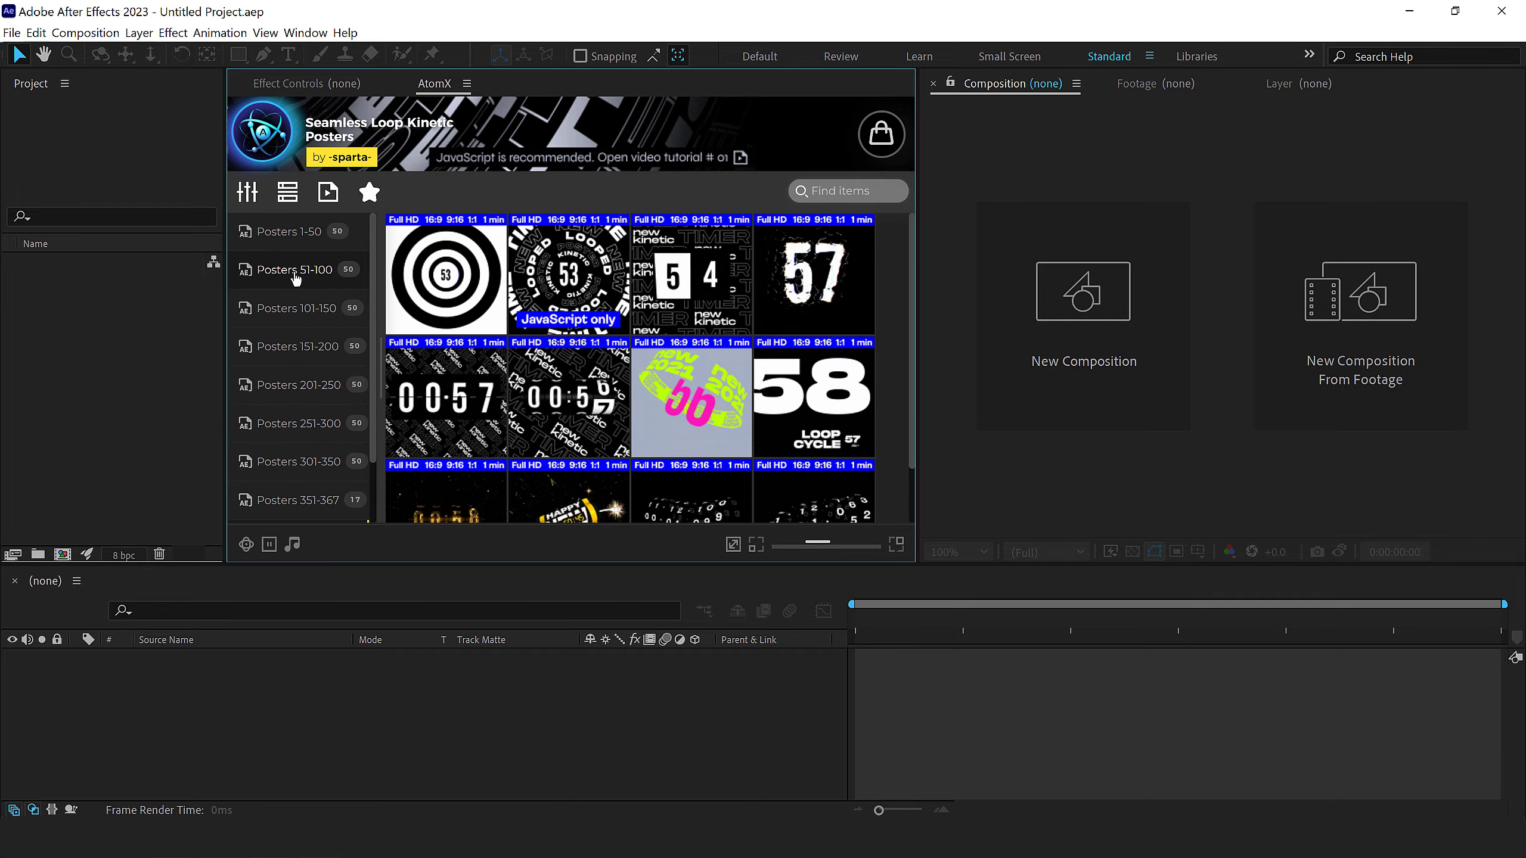
pyautogui.click(286, 231)
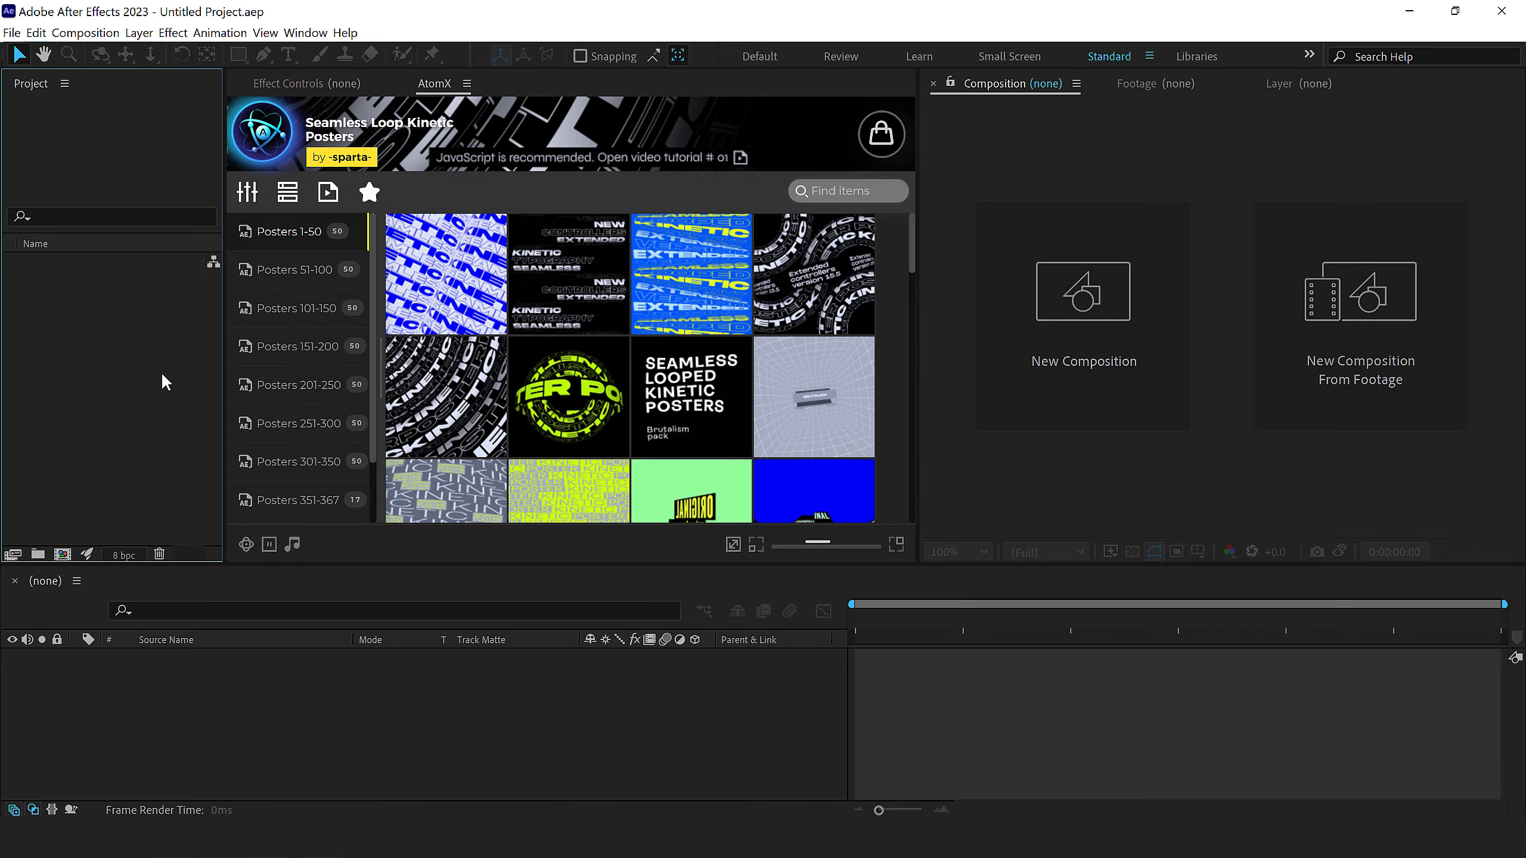
# Create the 1000×1000 composition 'Render' at 30 fps
pyautogui.click(1029, 351)
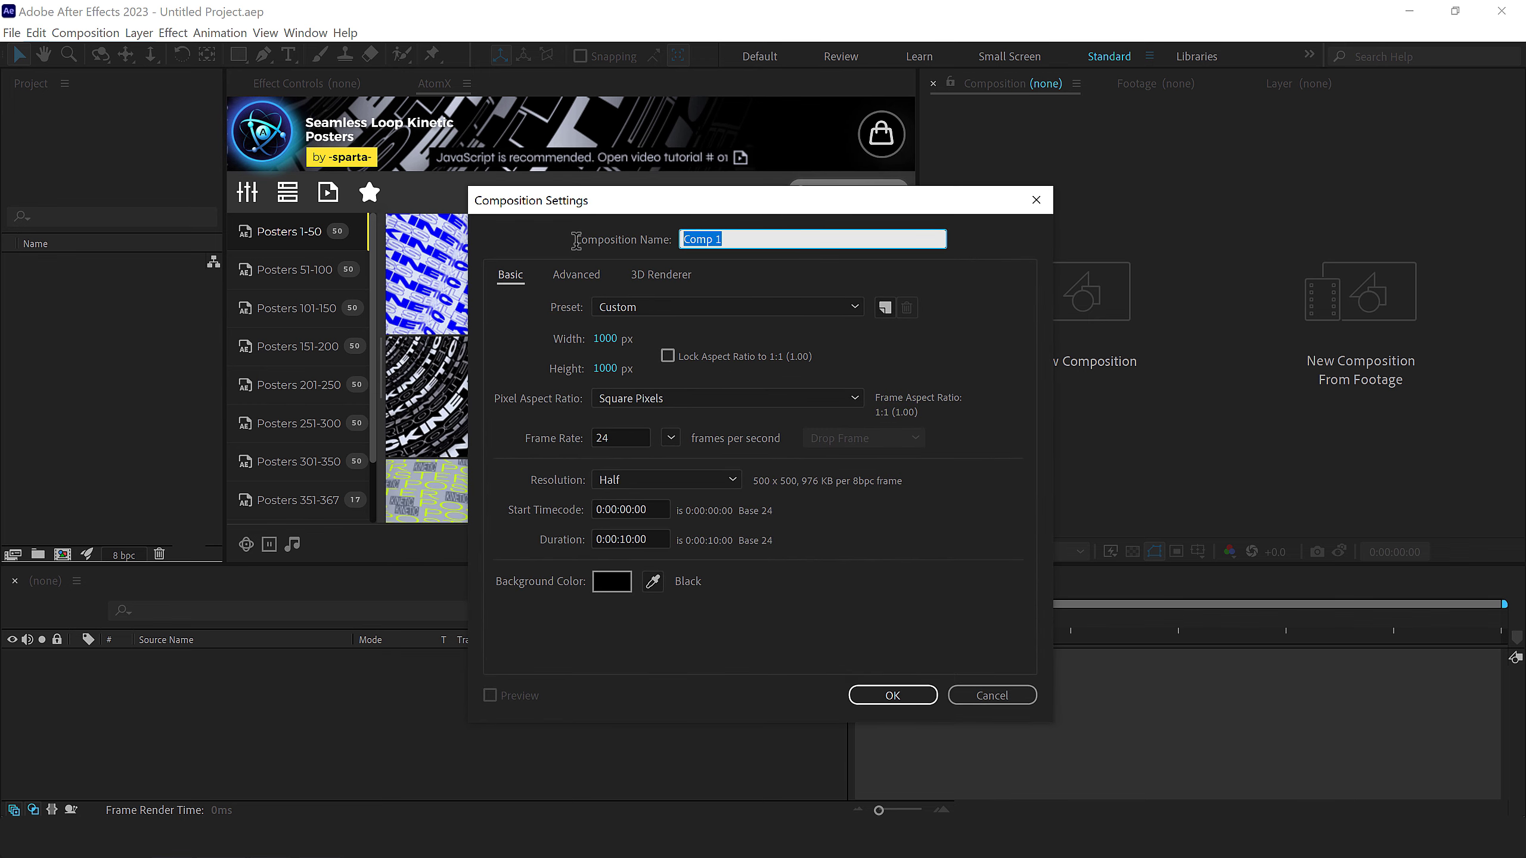
pyautogui.write('Render')
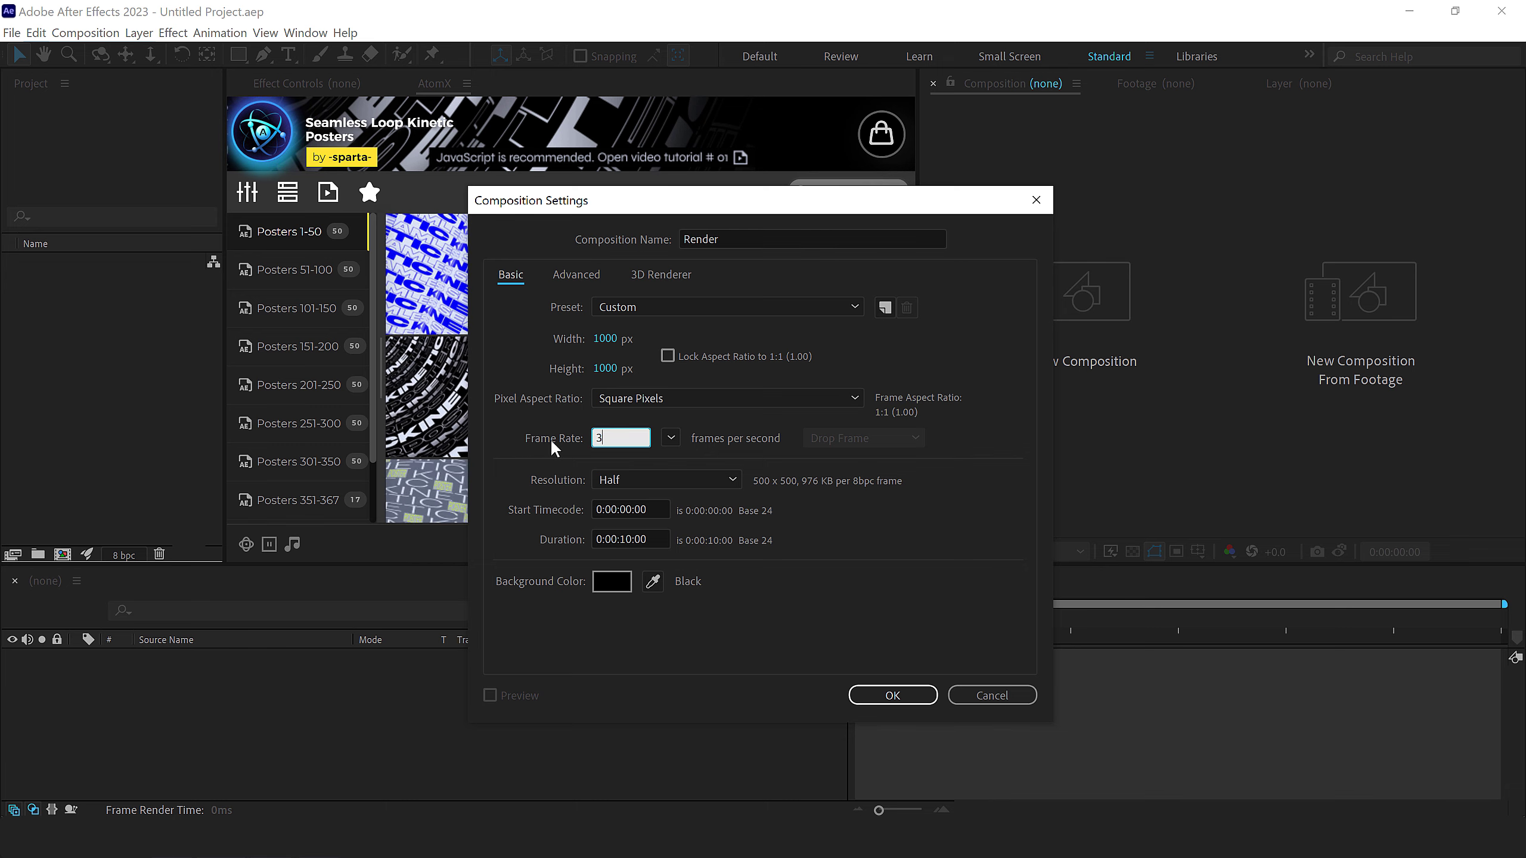
pyautogui.write('30')
pyautogui.press('Tab')
pyautogui.click(892, 700)
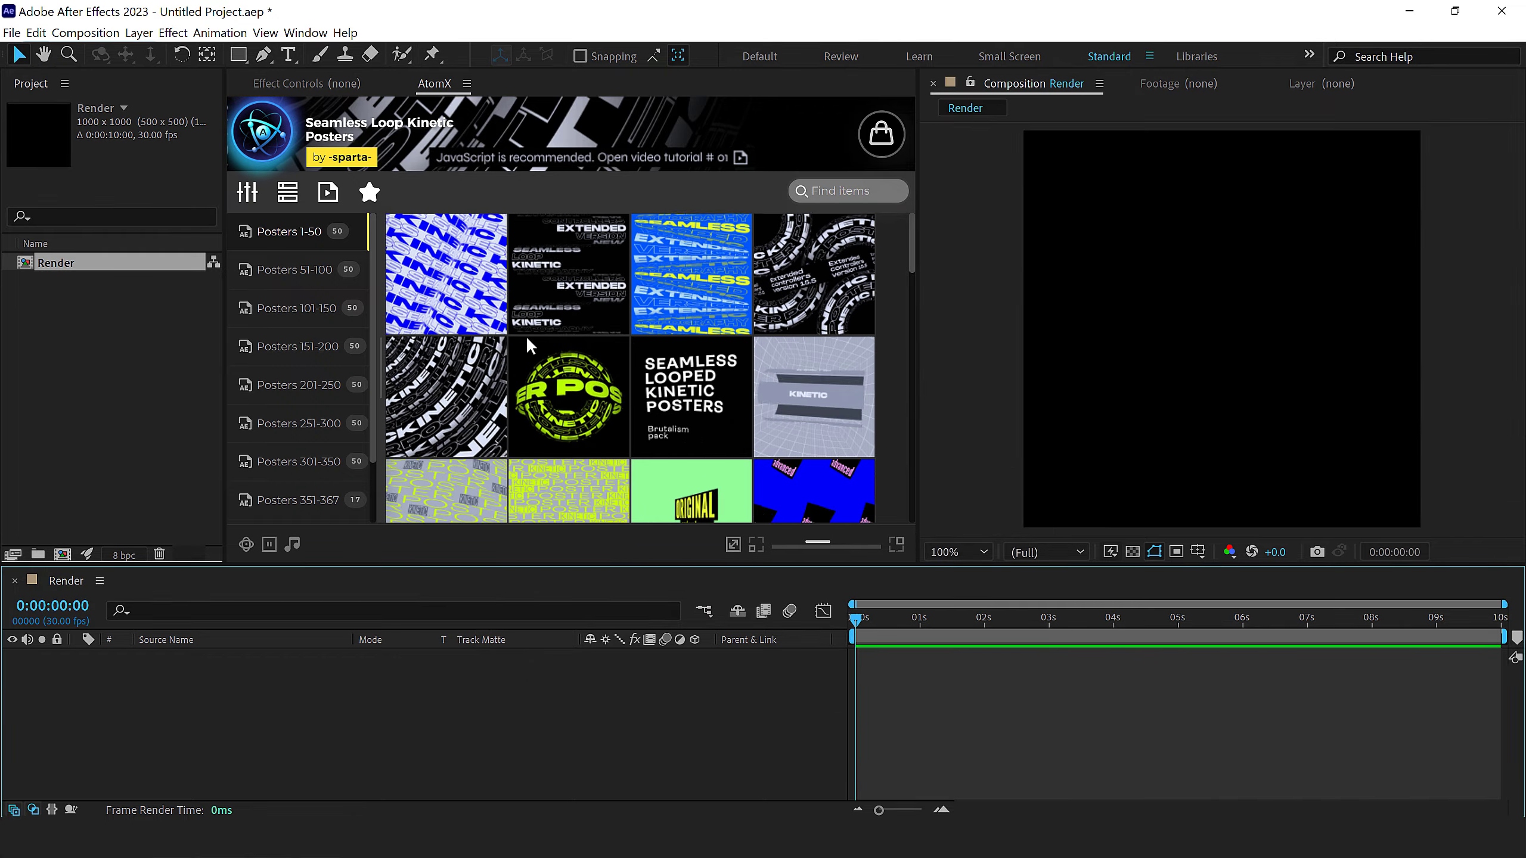
pyautogui.scroll(-1, 529, 301)
pyautogui.scroll(-4, 527, 294)
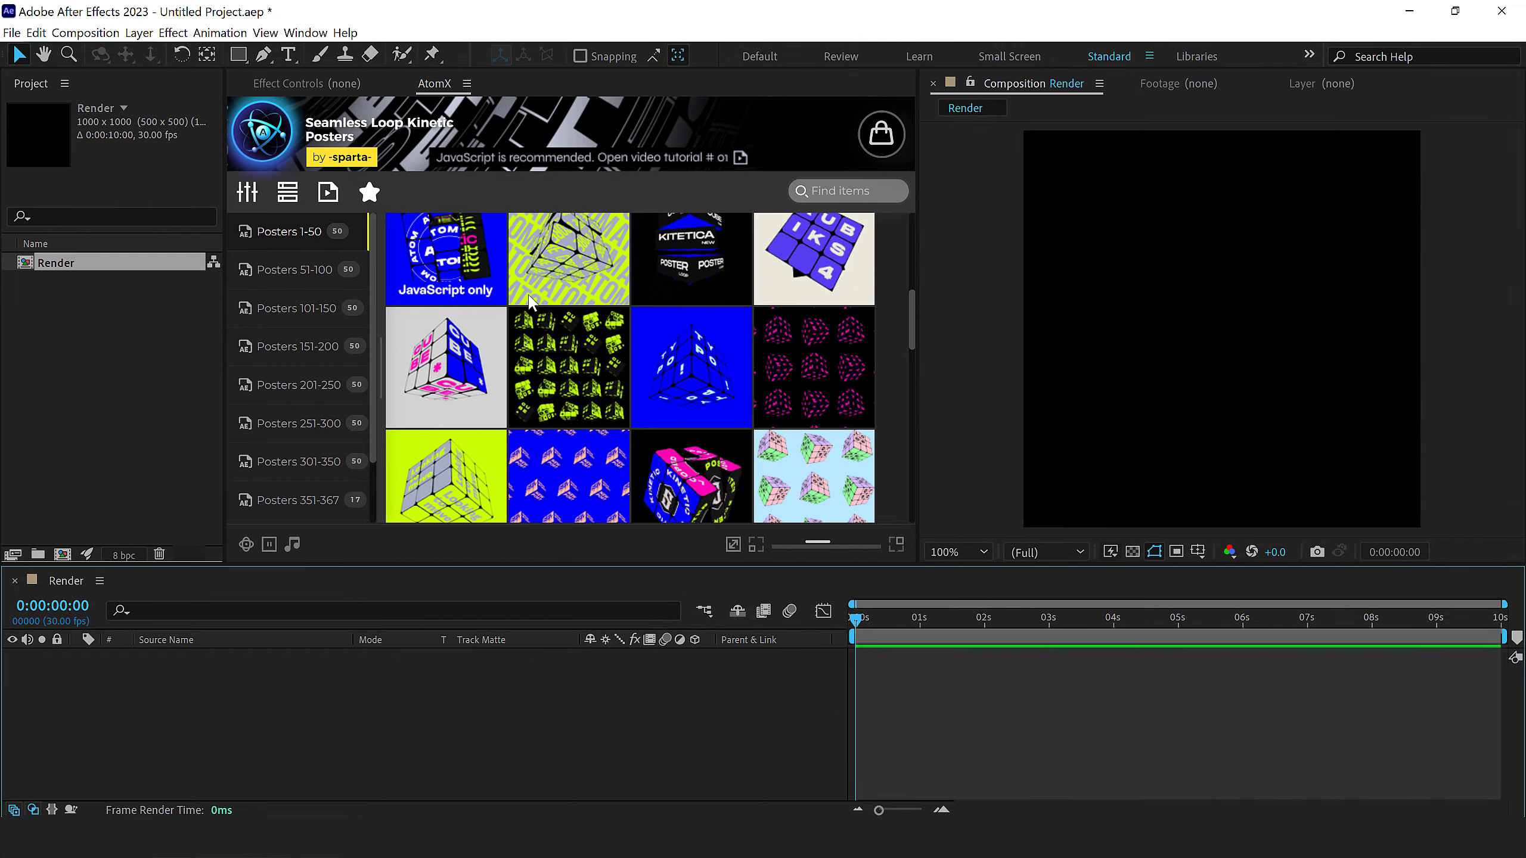
pyautogui.scroll(-4, 527, 294)
pyautogui.scroll(-4, 527, 294)
pyautogui.scroll(-4, 529, 302)
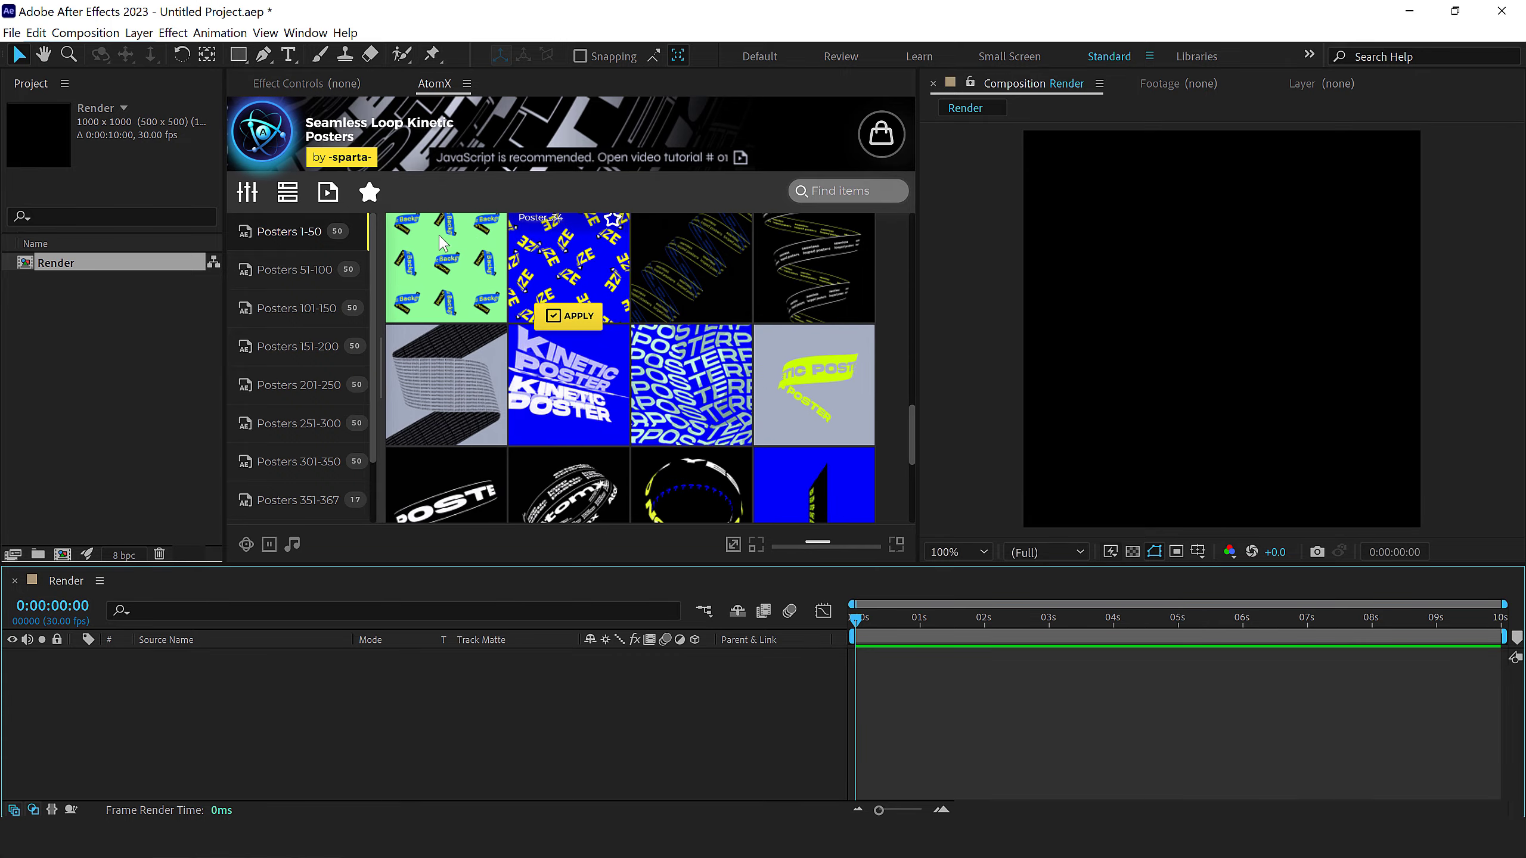
# Switch from Posters 51-100 to Posters 151-200 and find Poster_164
pyautogui.click(294, 270)
pyautogui.scroll(-1, 497, 342)
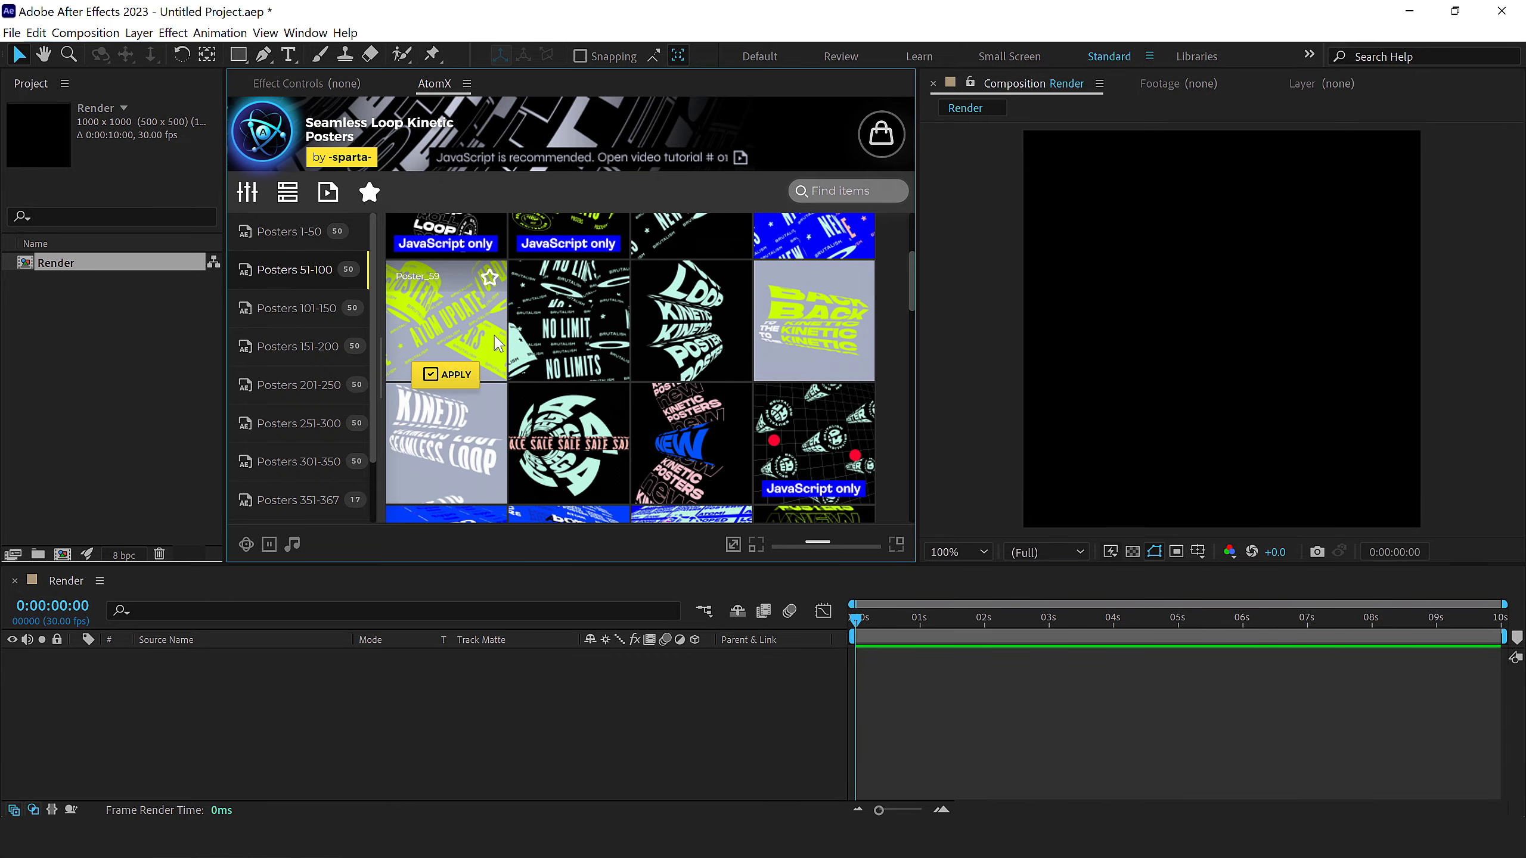
pyautogui.scroll(3, 504, 342)
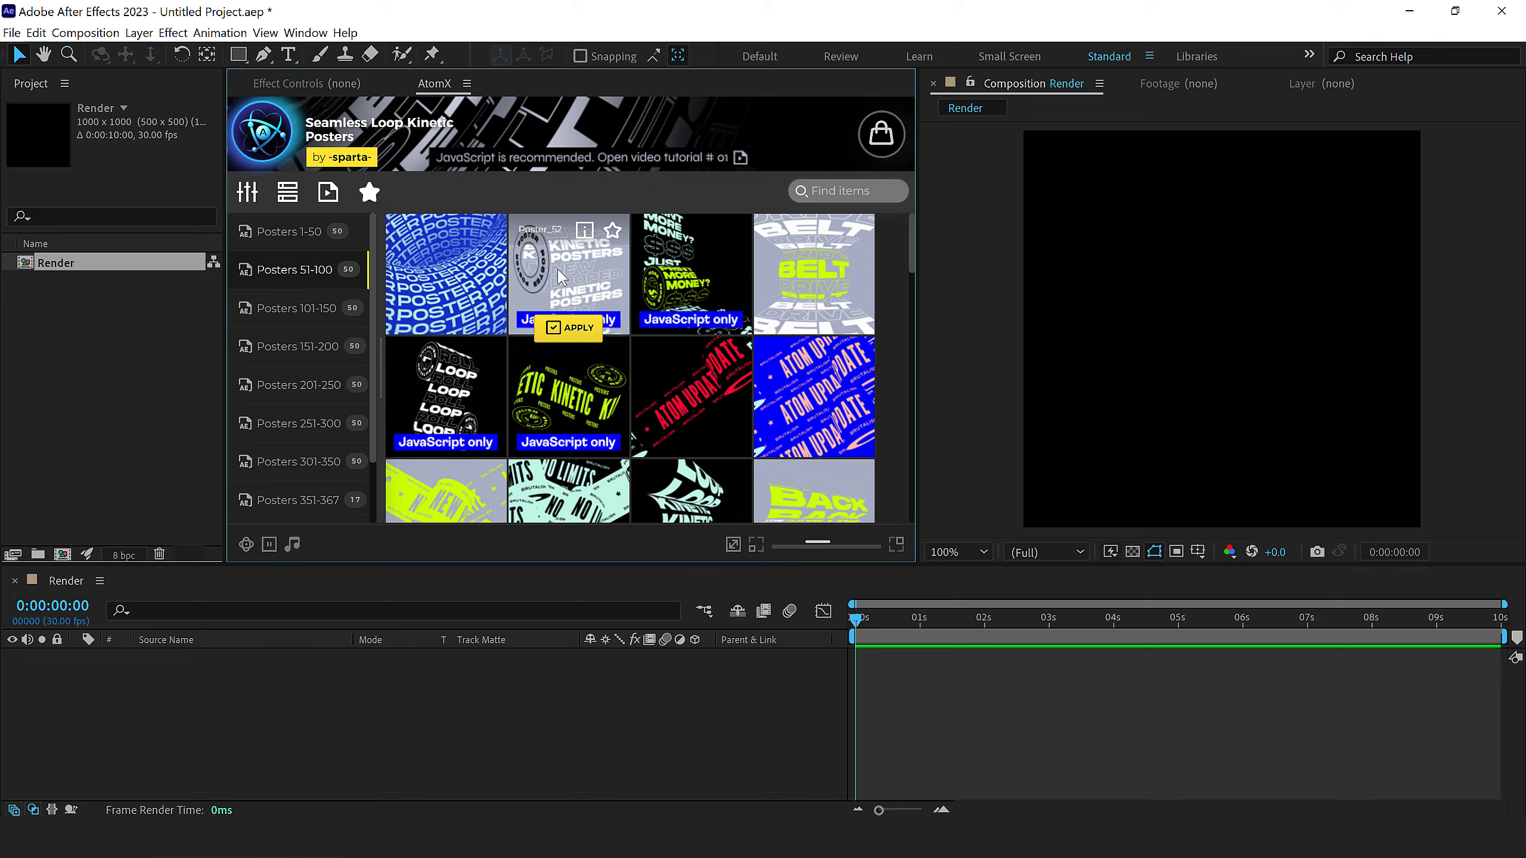
pyautogui.moveTo(693, 275)
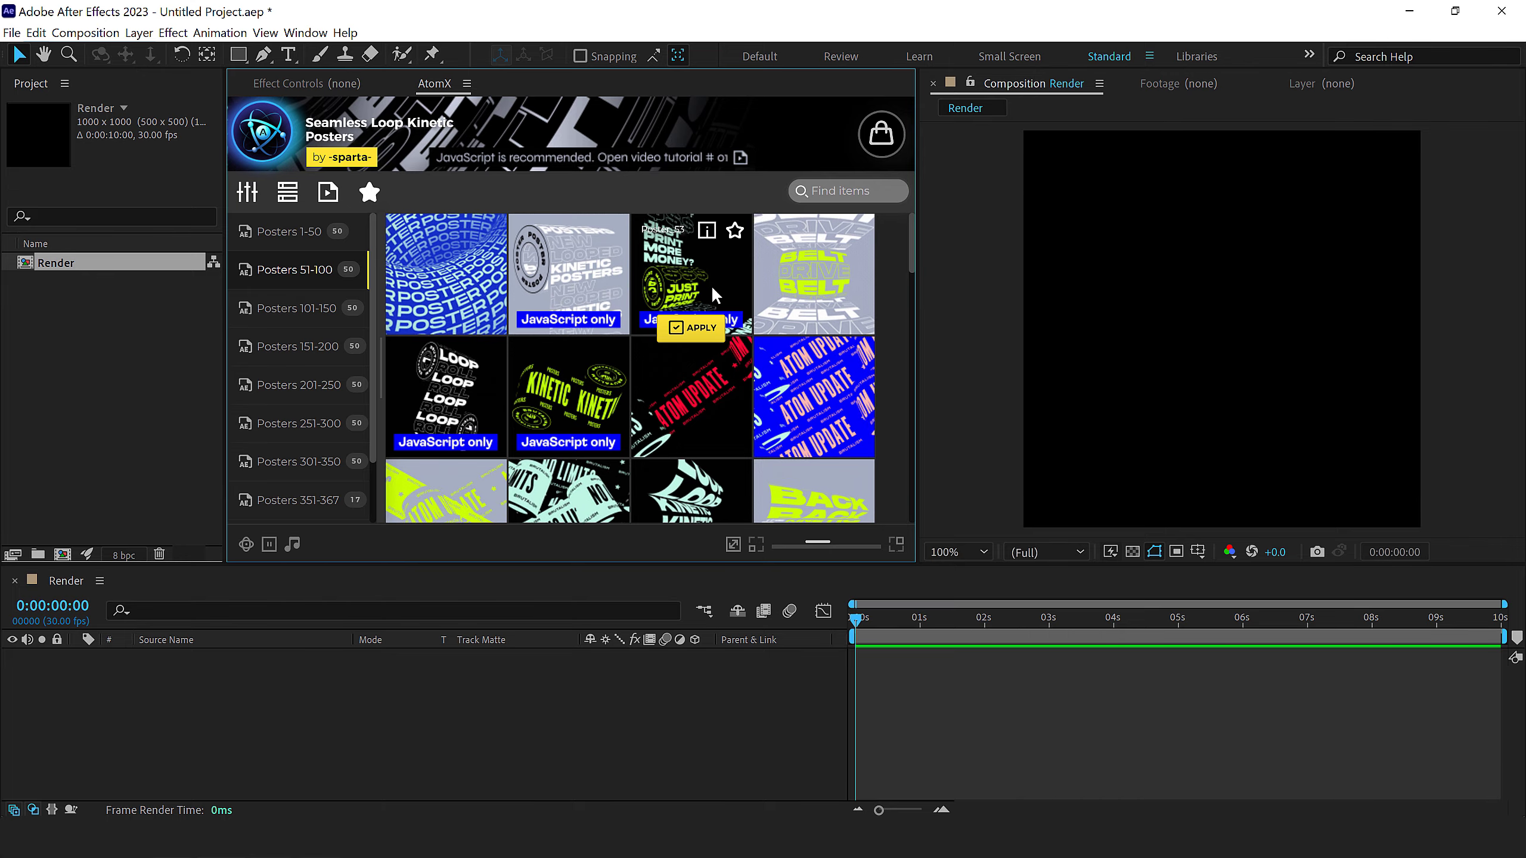
pyautogui.scroll(-2, 703, 299)
pyautogui.scroll(-2, 697, 310)
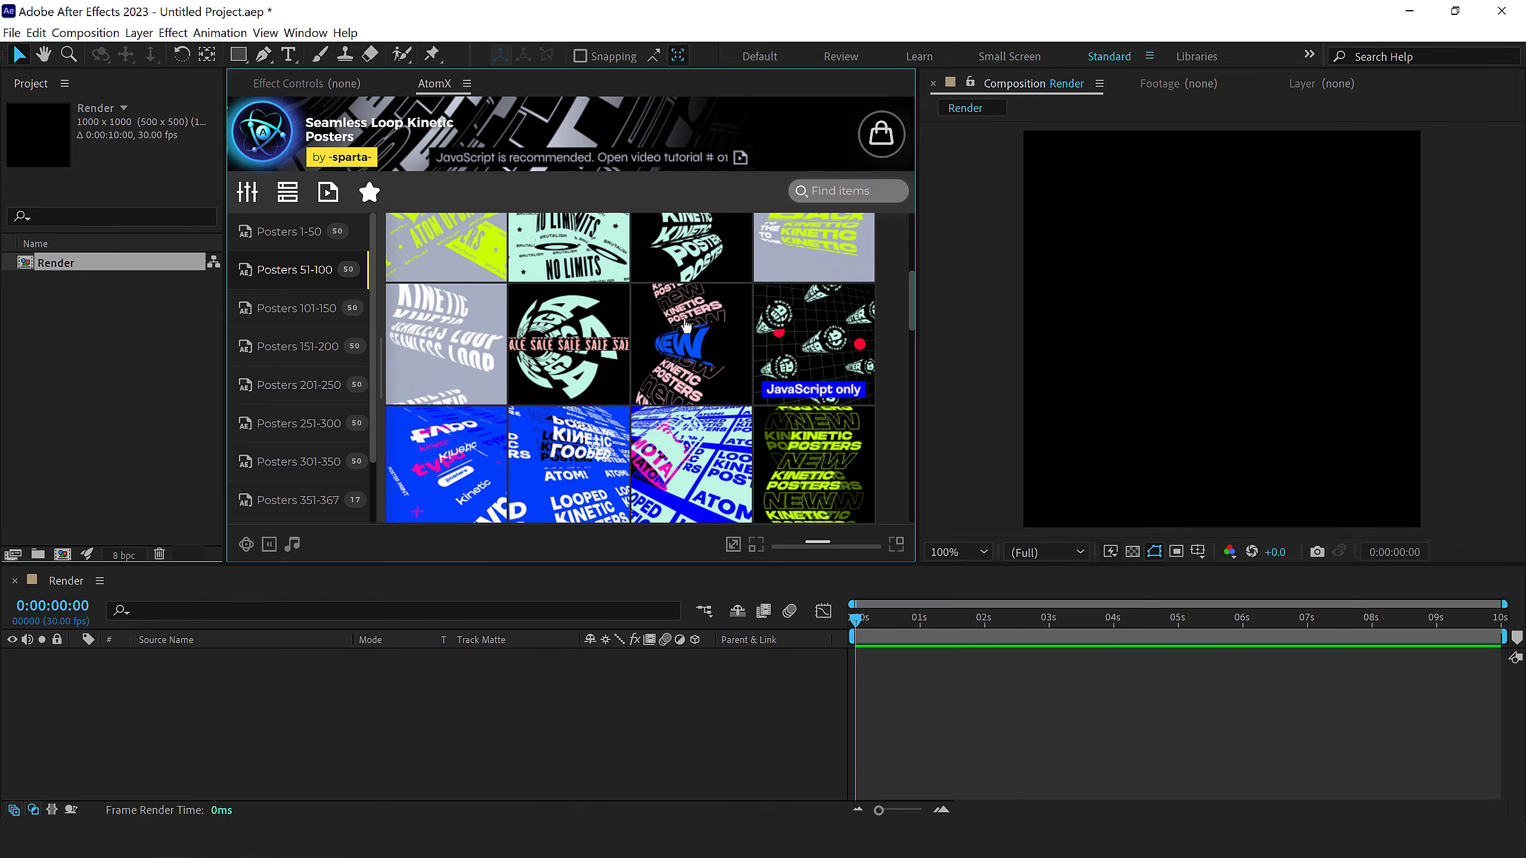
pyautogui.scroll(-2, 687, 322)
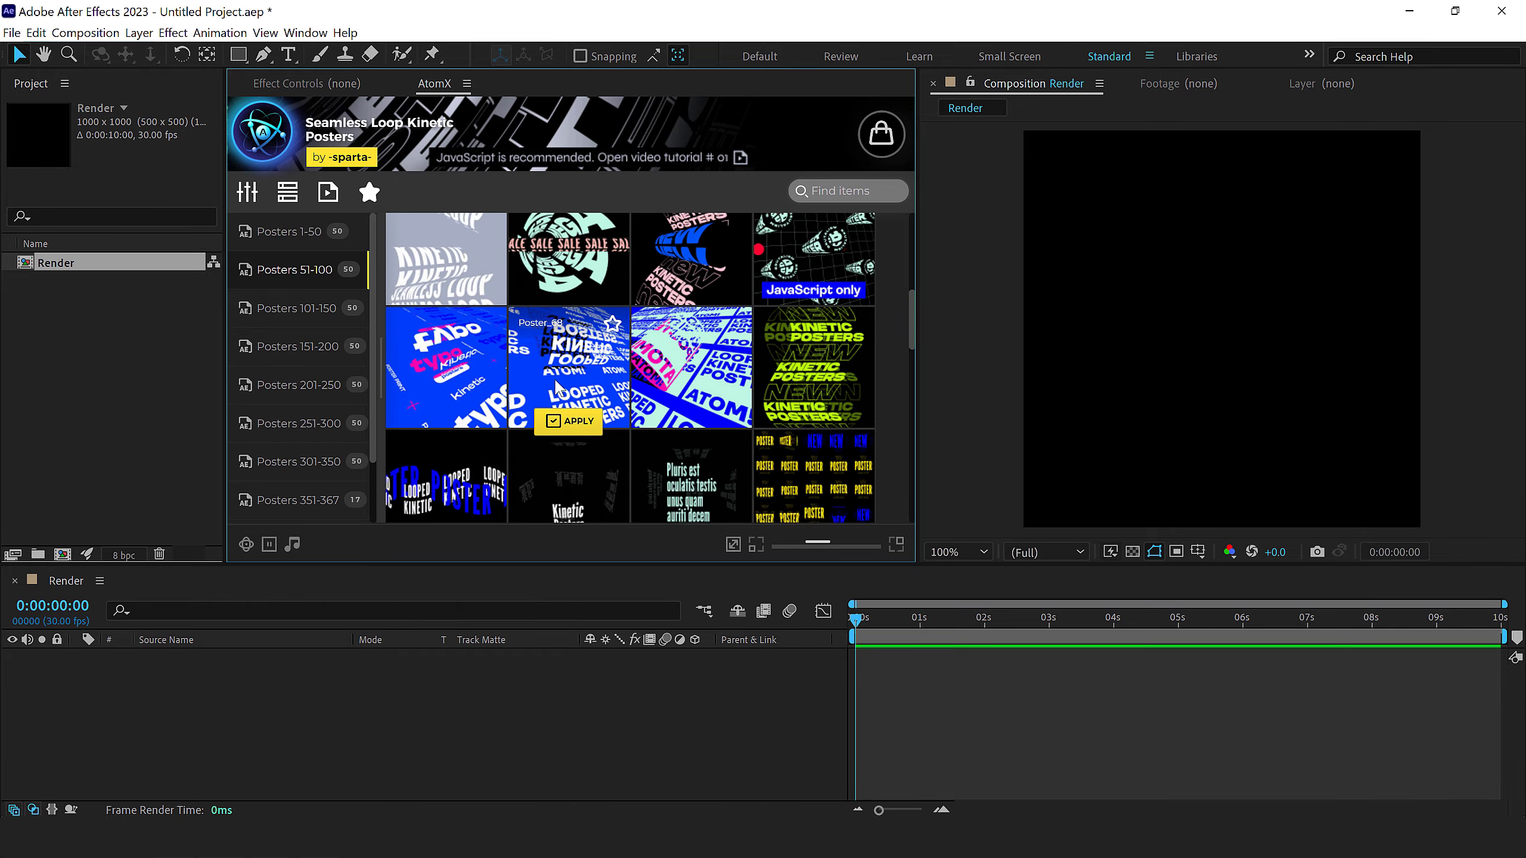
pyautogui.scroll(-2, 645, 263)
pyautogui.scroll(-2, 596, 268)
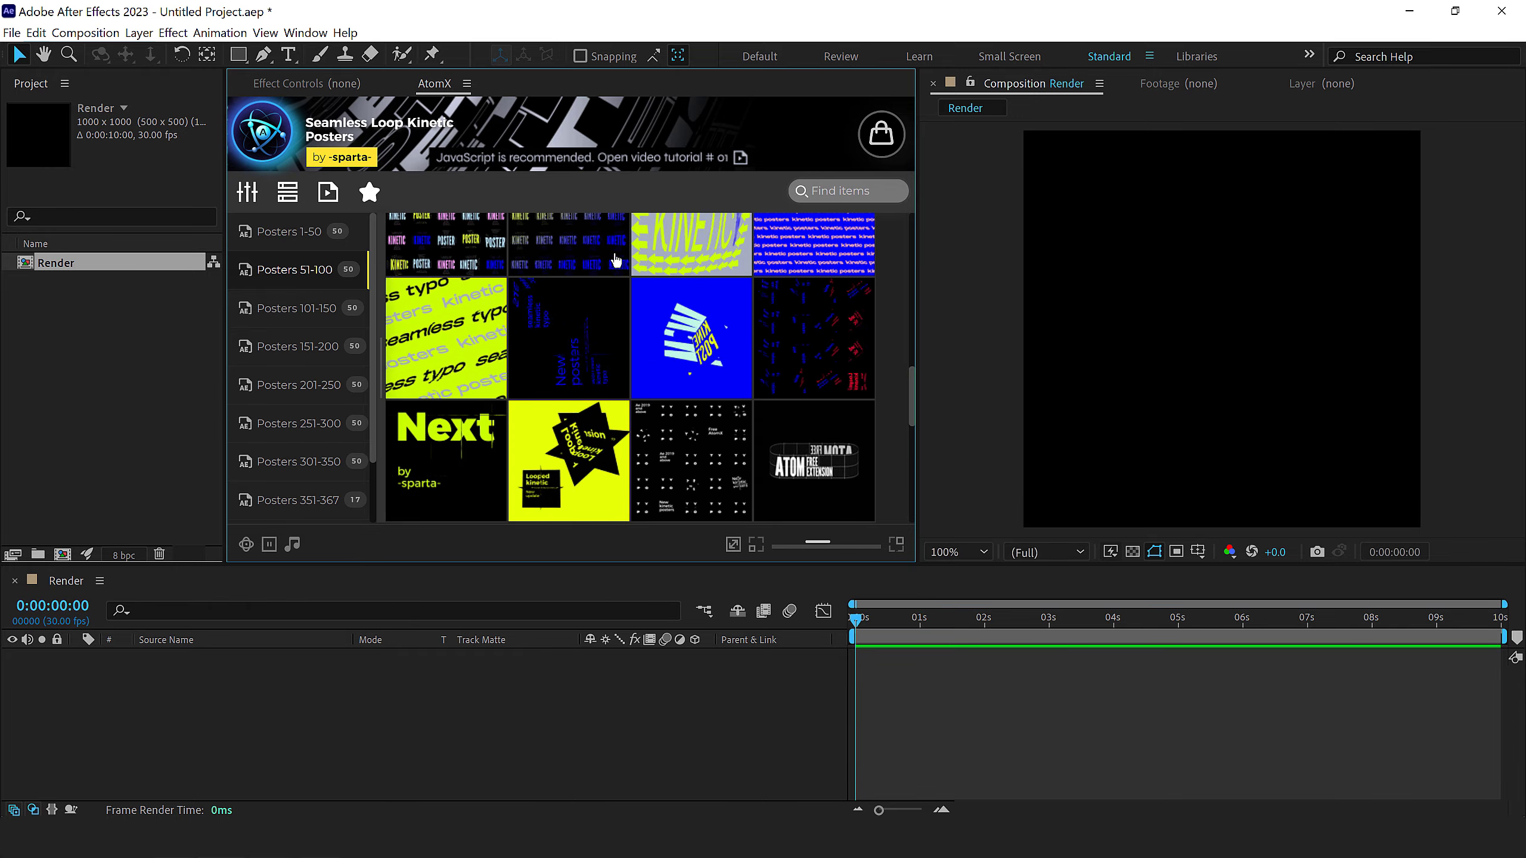
pyautogui.scroll(-1, 573, 276)
pyautogui.scroll(-1, 574, 276)
pyautogui.scroll(-2, 574, 276)
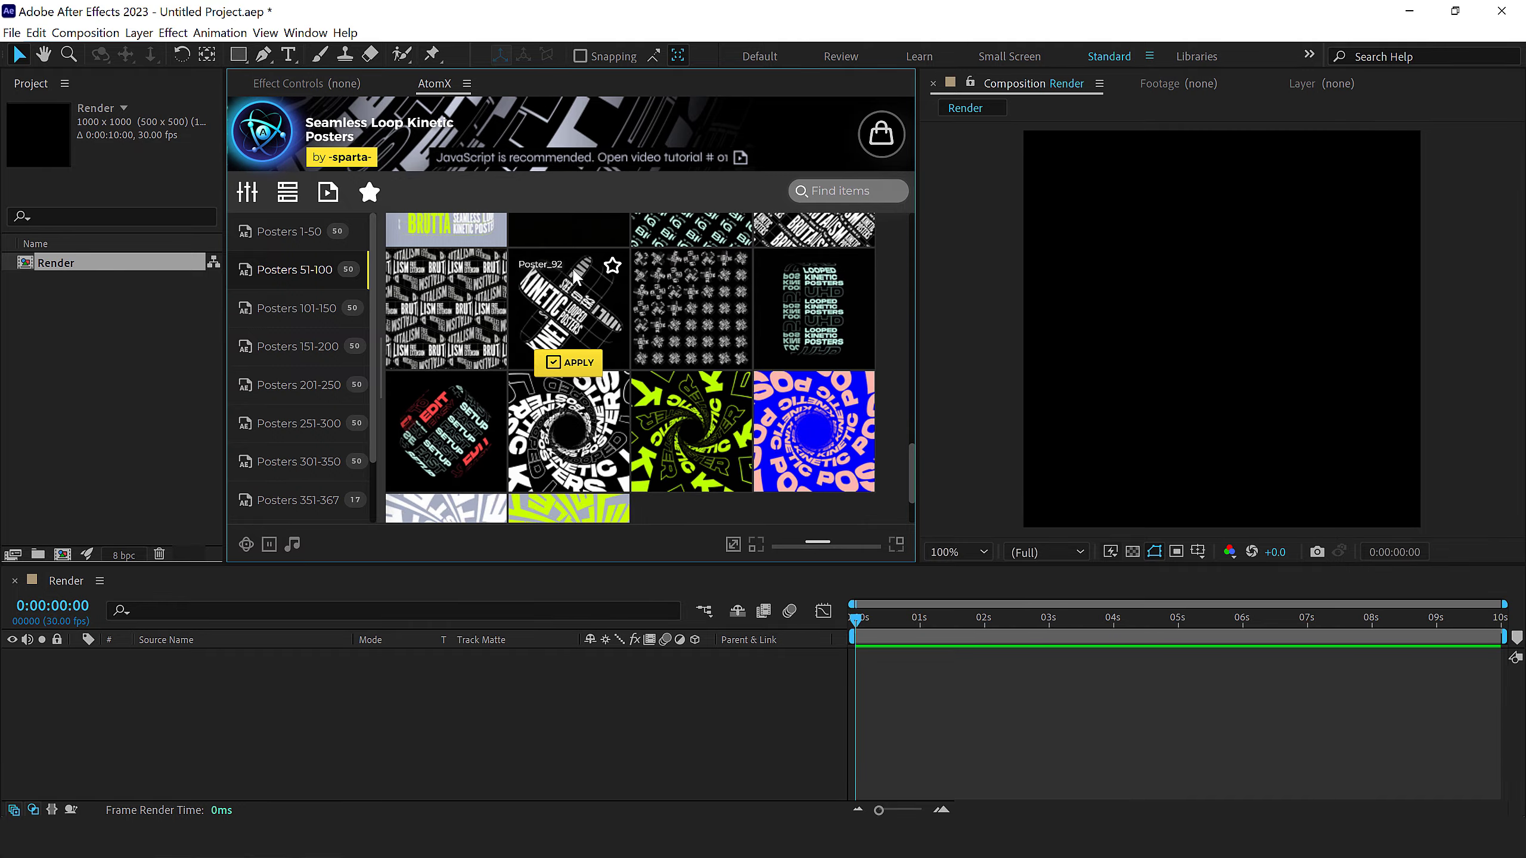
pyautogui.scroll(-1, 561, 287)
pyautogui.click(299, 346)
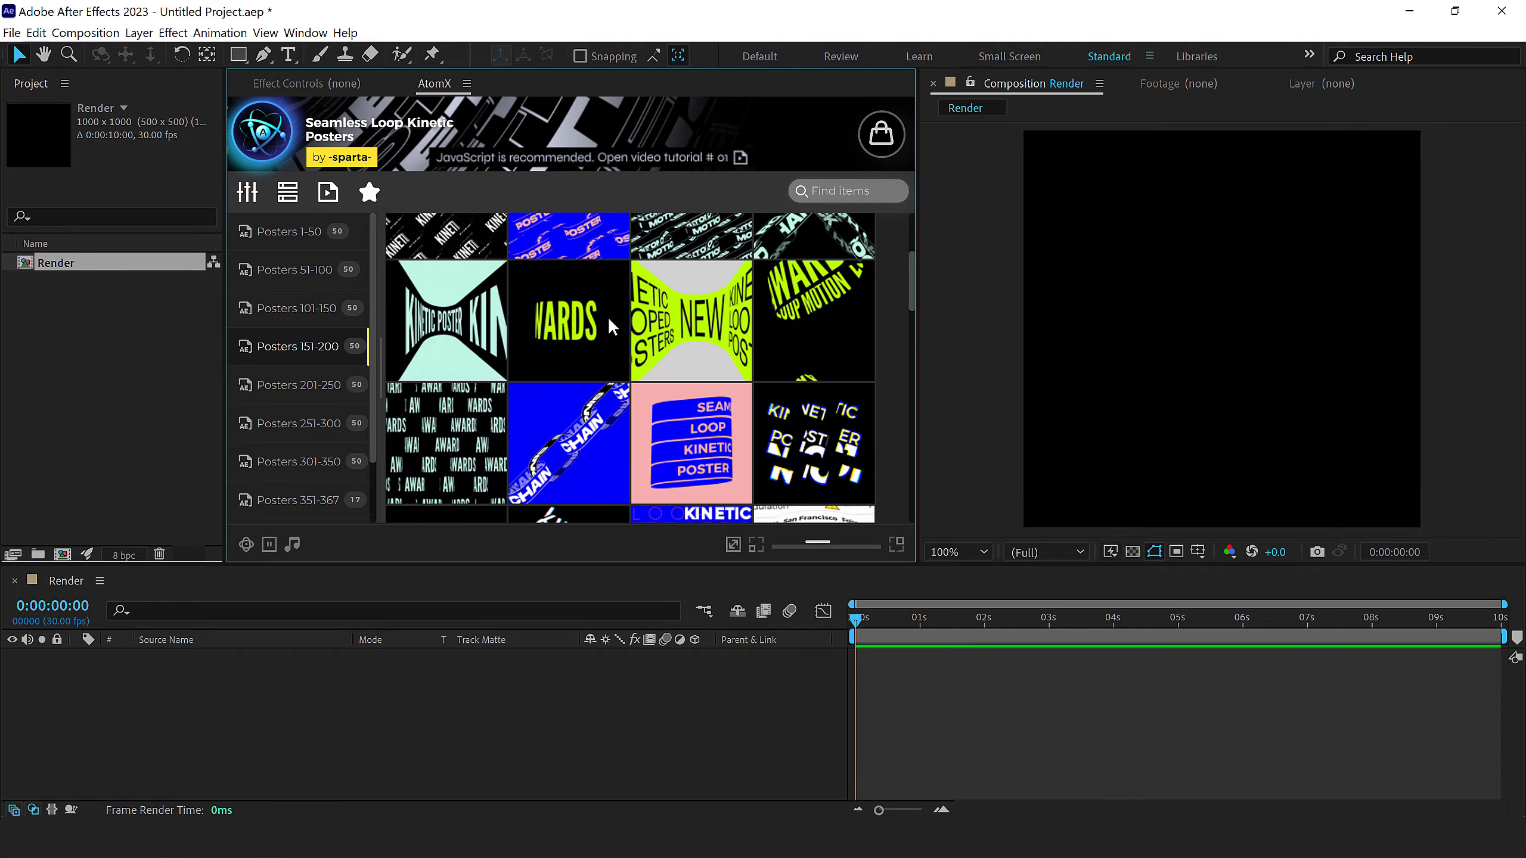
pyautogui.scroll(-2, 606, 361)
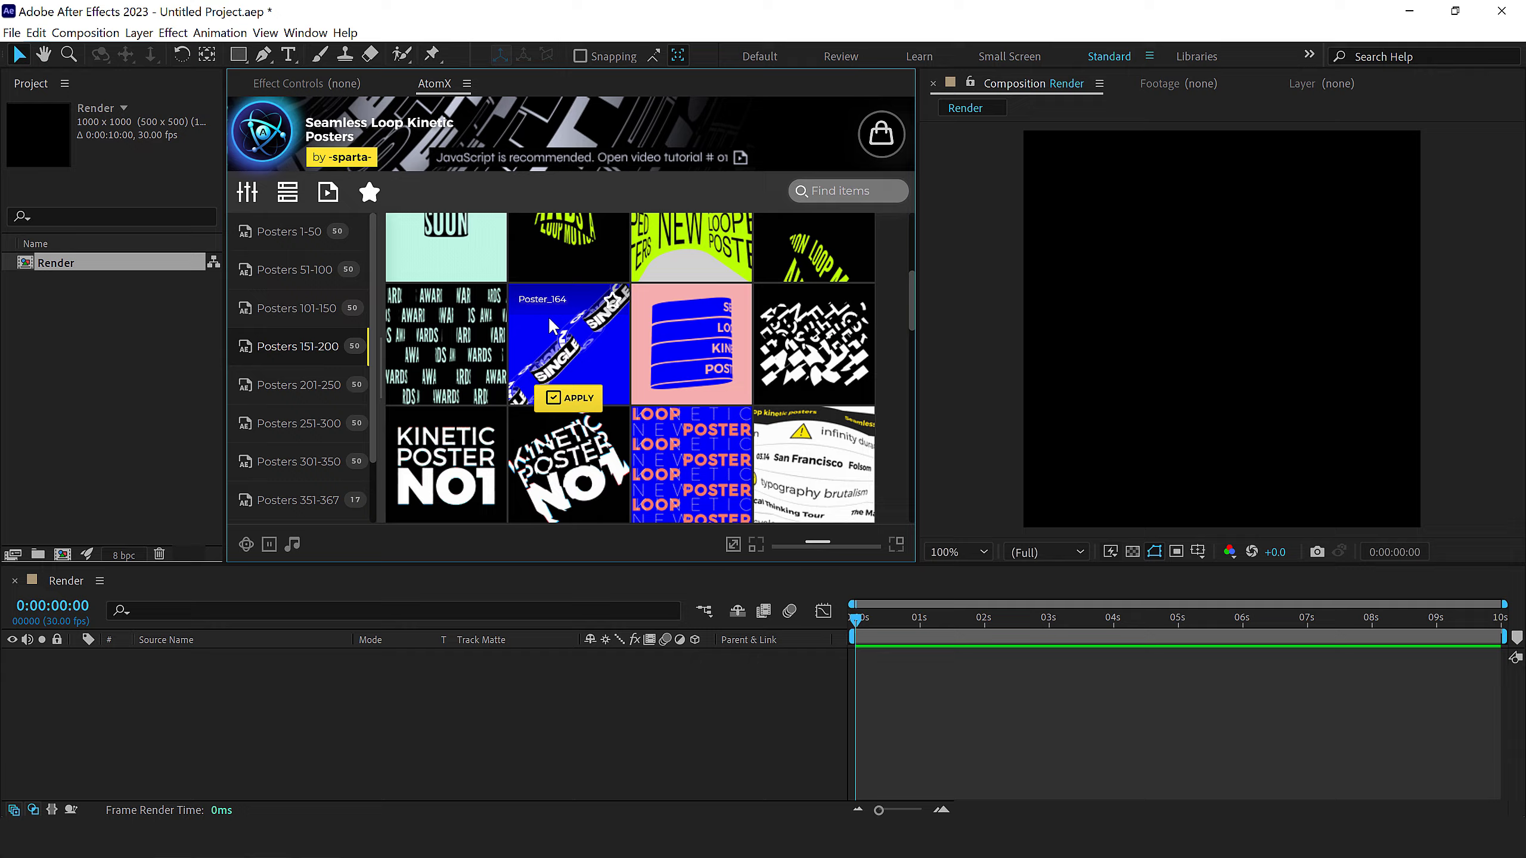
pyautogui.click(535, 708)
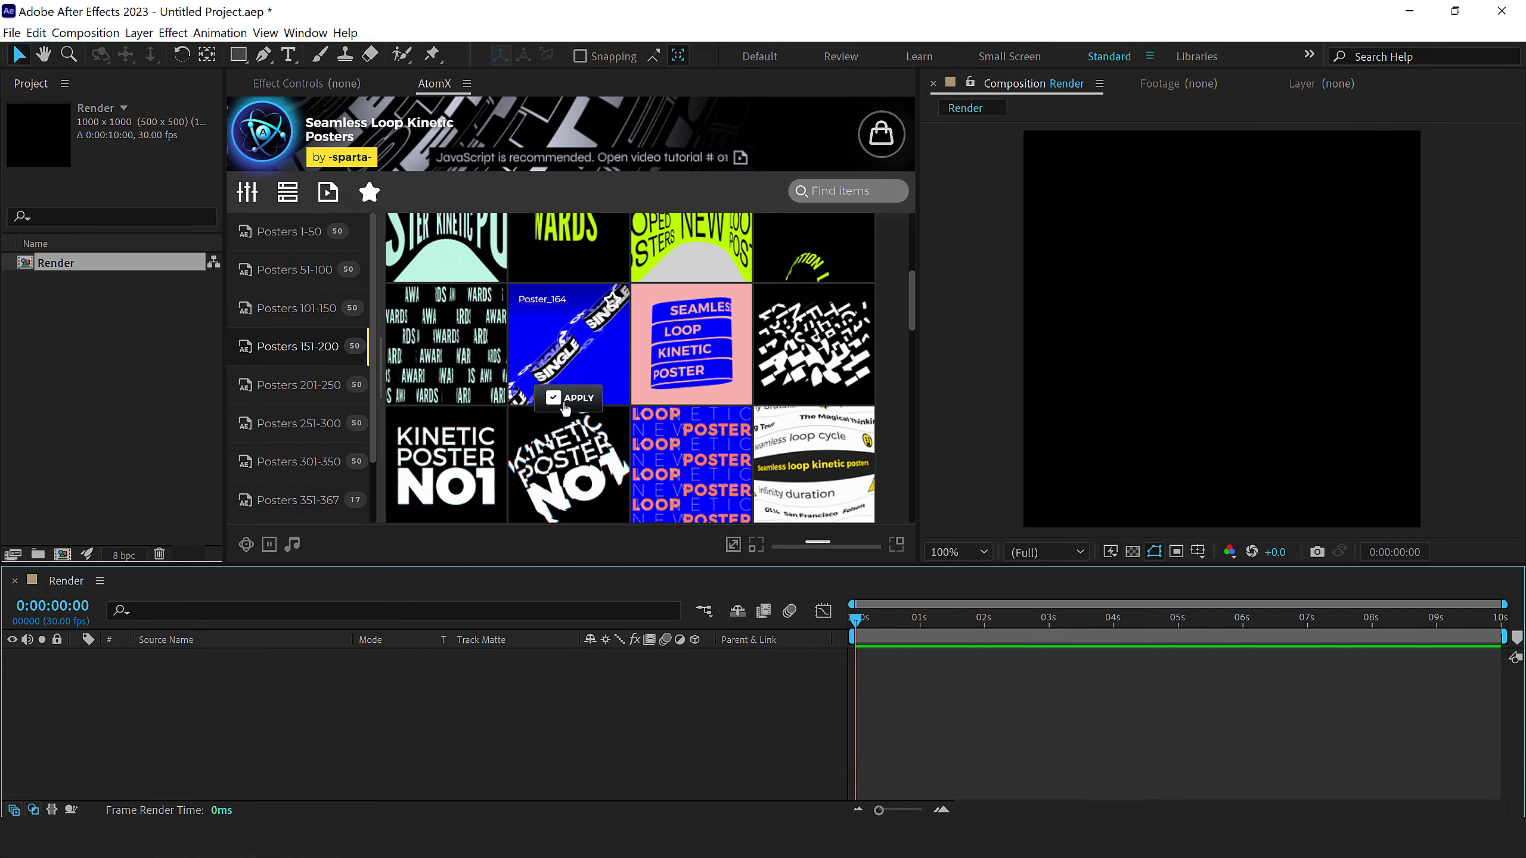
# Apply Poster_164 to Render, preview it to about three seconds, and select its layer
pyautogui.click(572, 398)
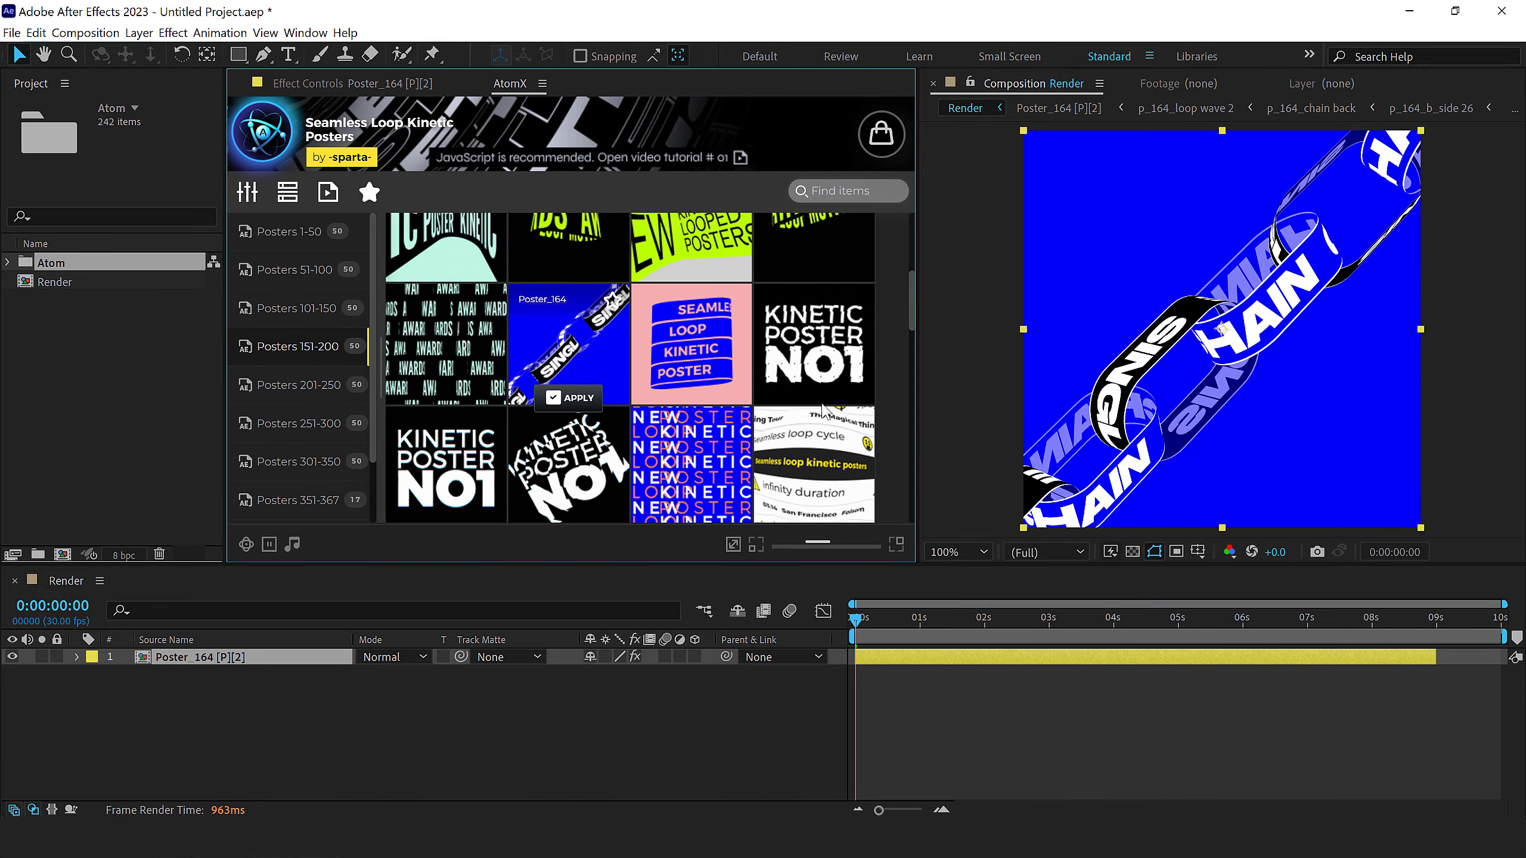
pyautogui.click(936, 618)
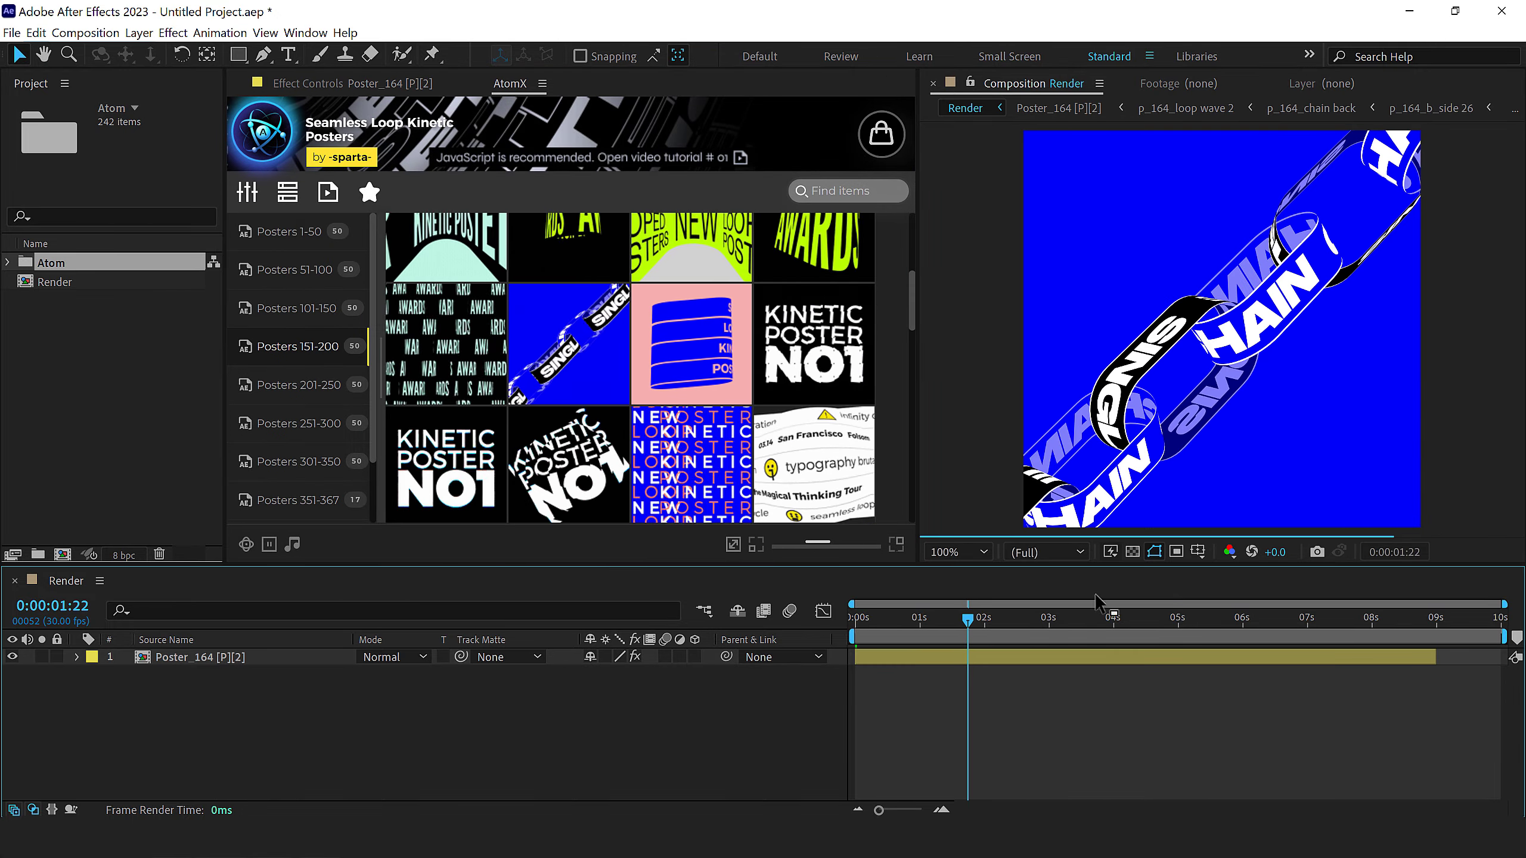
pyautogui.click(1082, 629)
pyautogui.moveTo(1081, 630); pyautogui.dragTo(1023, 628)
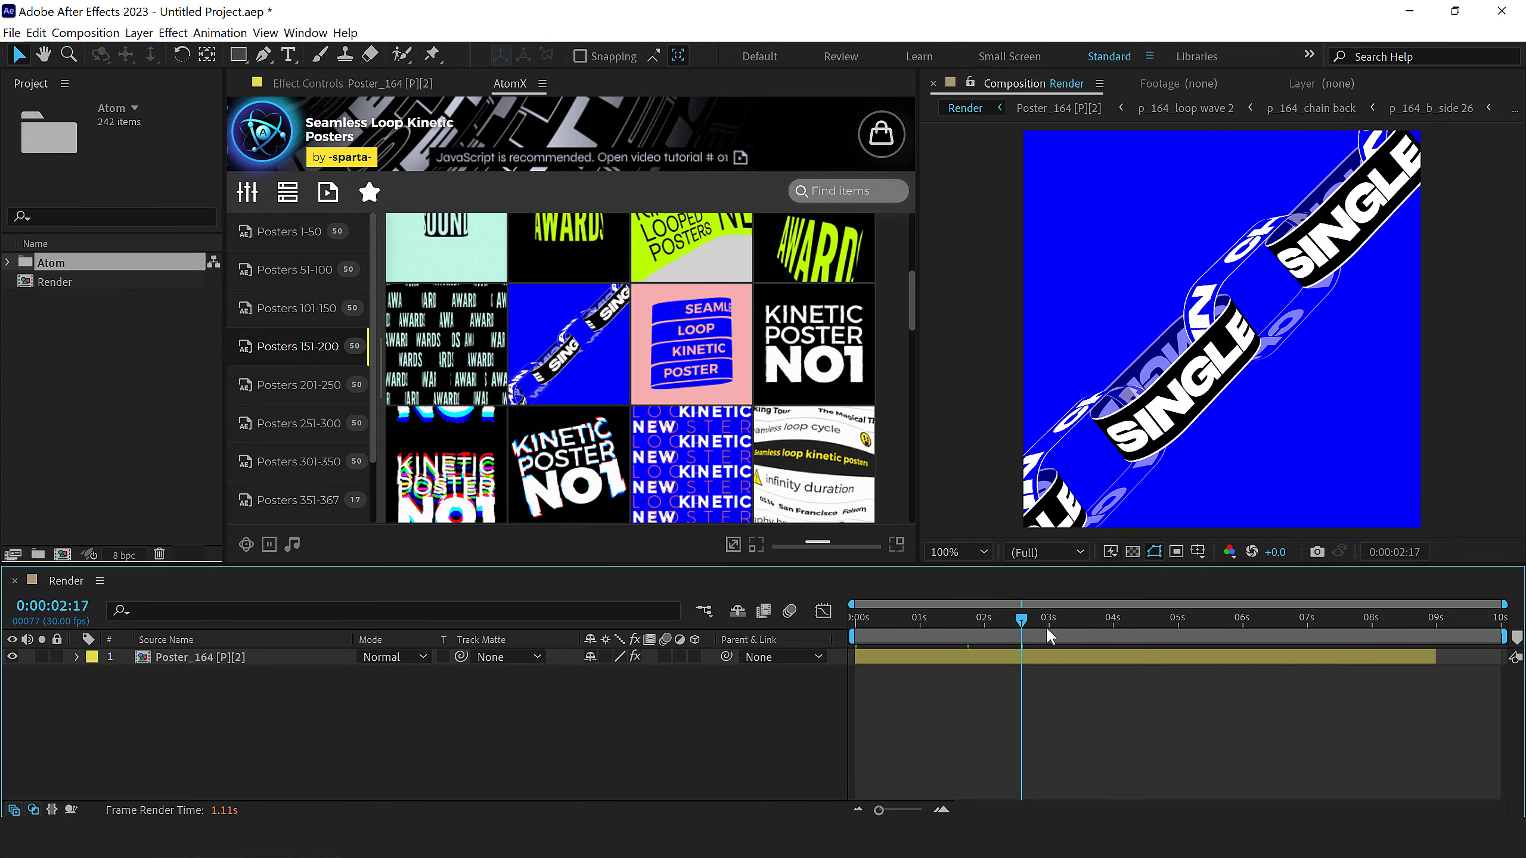
pyautogui.click(1069, 634)
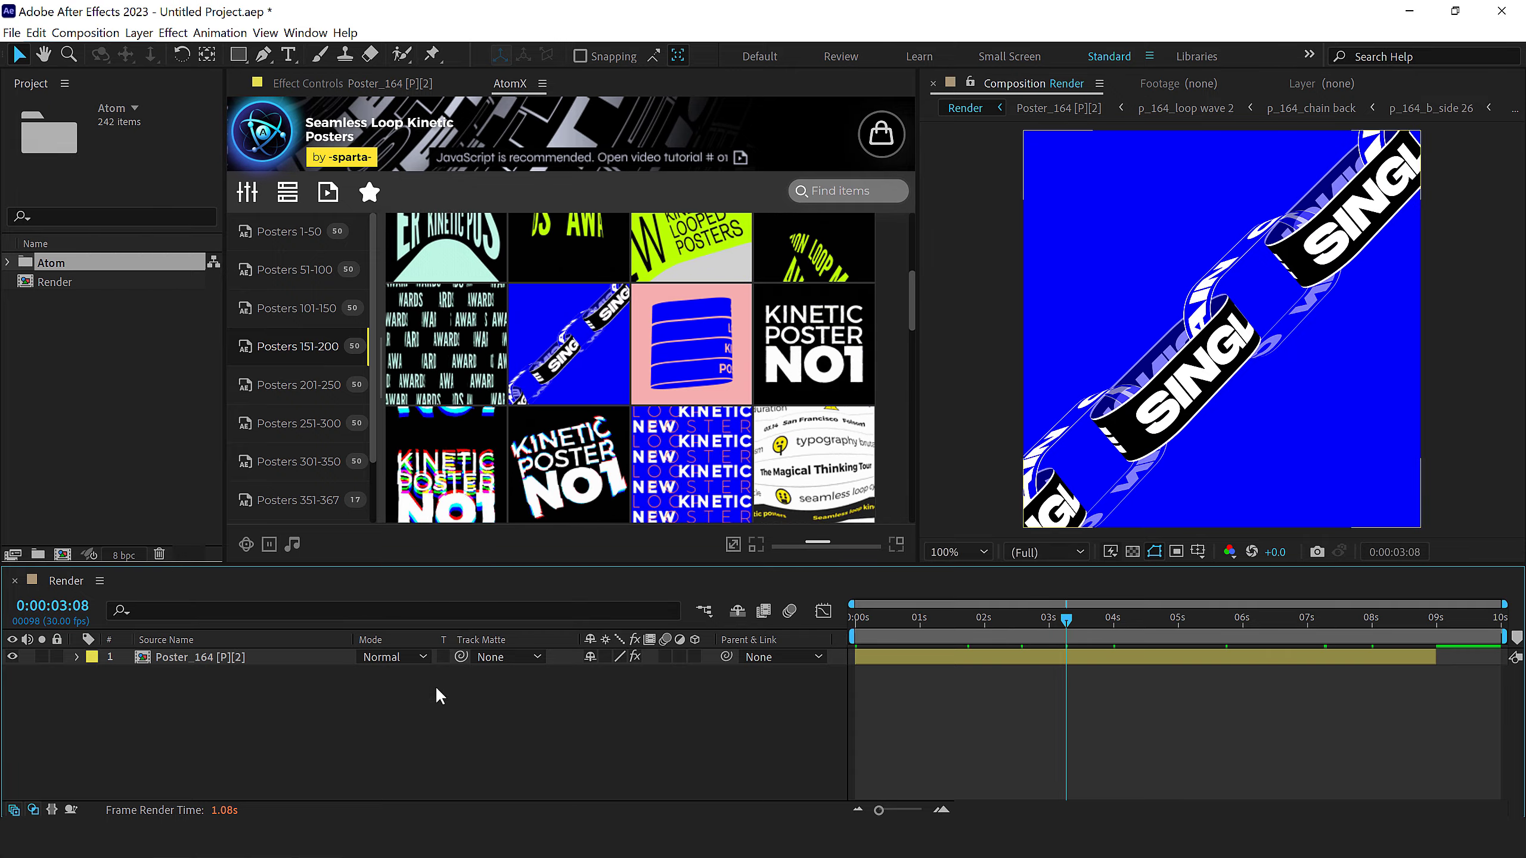
pyautogui.click(192, 654)
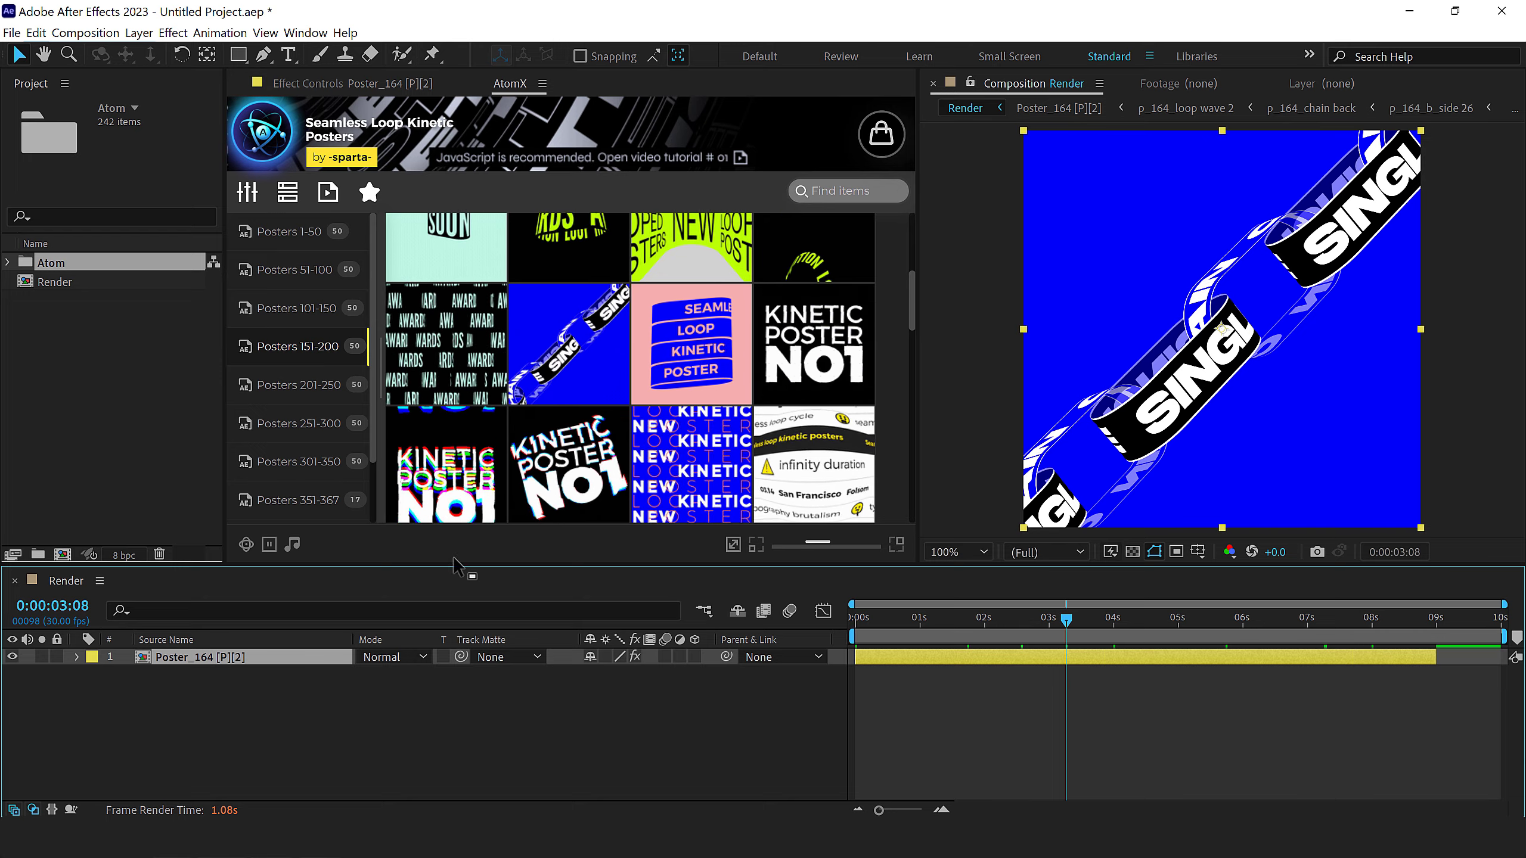
# Enlarge Poster_164's overall scale and set Angle Control 1 to 0 so the chain runs vertically
pyautogui.click(247, 194)
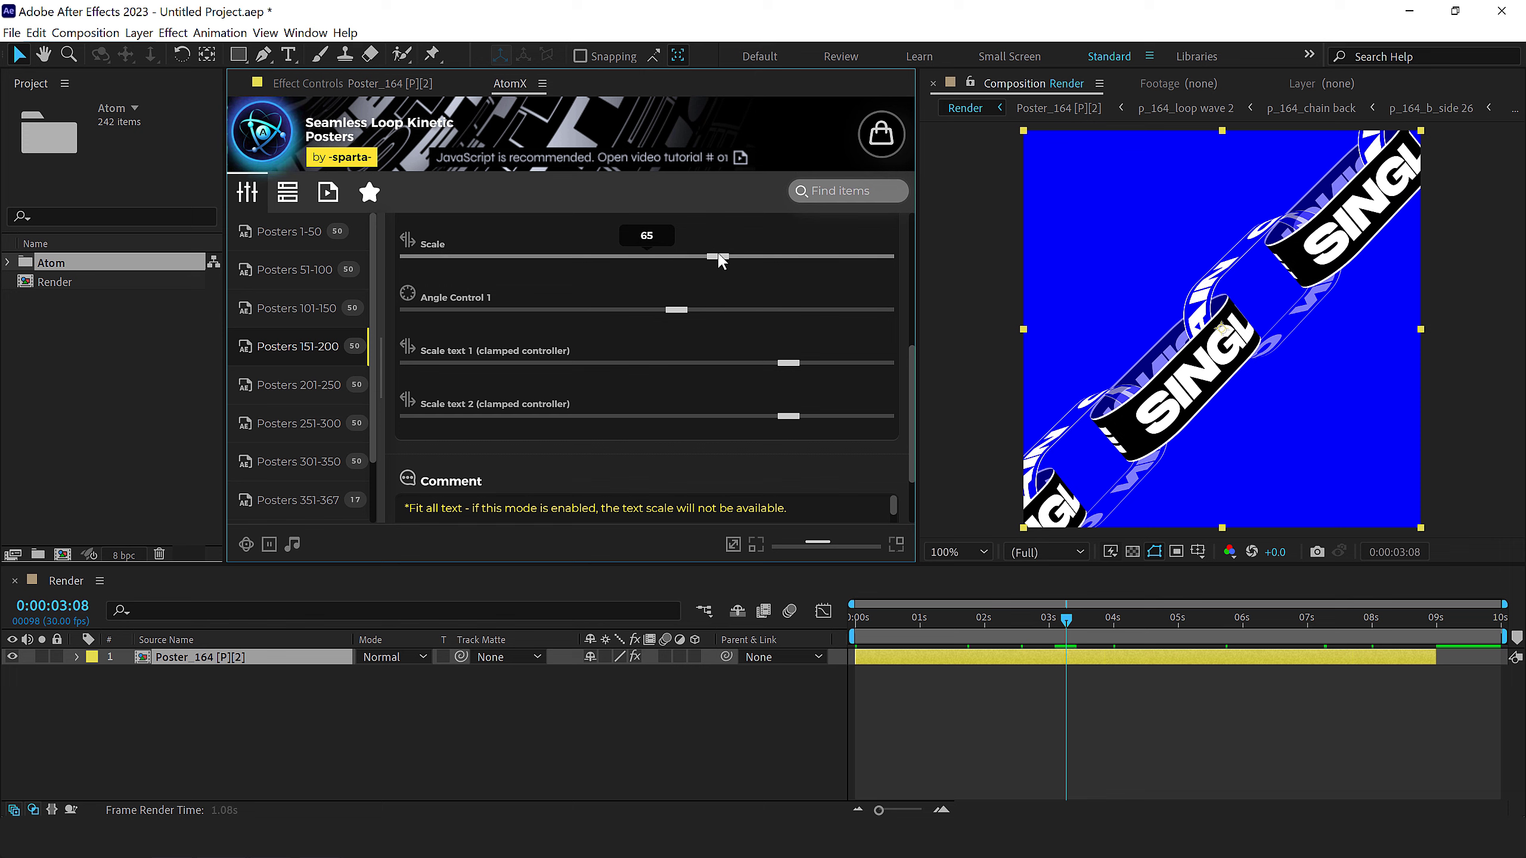
pyautogui.moveTo(718, 259); pyautogui.dragTo(802, 259)
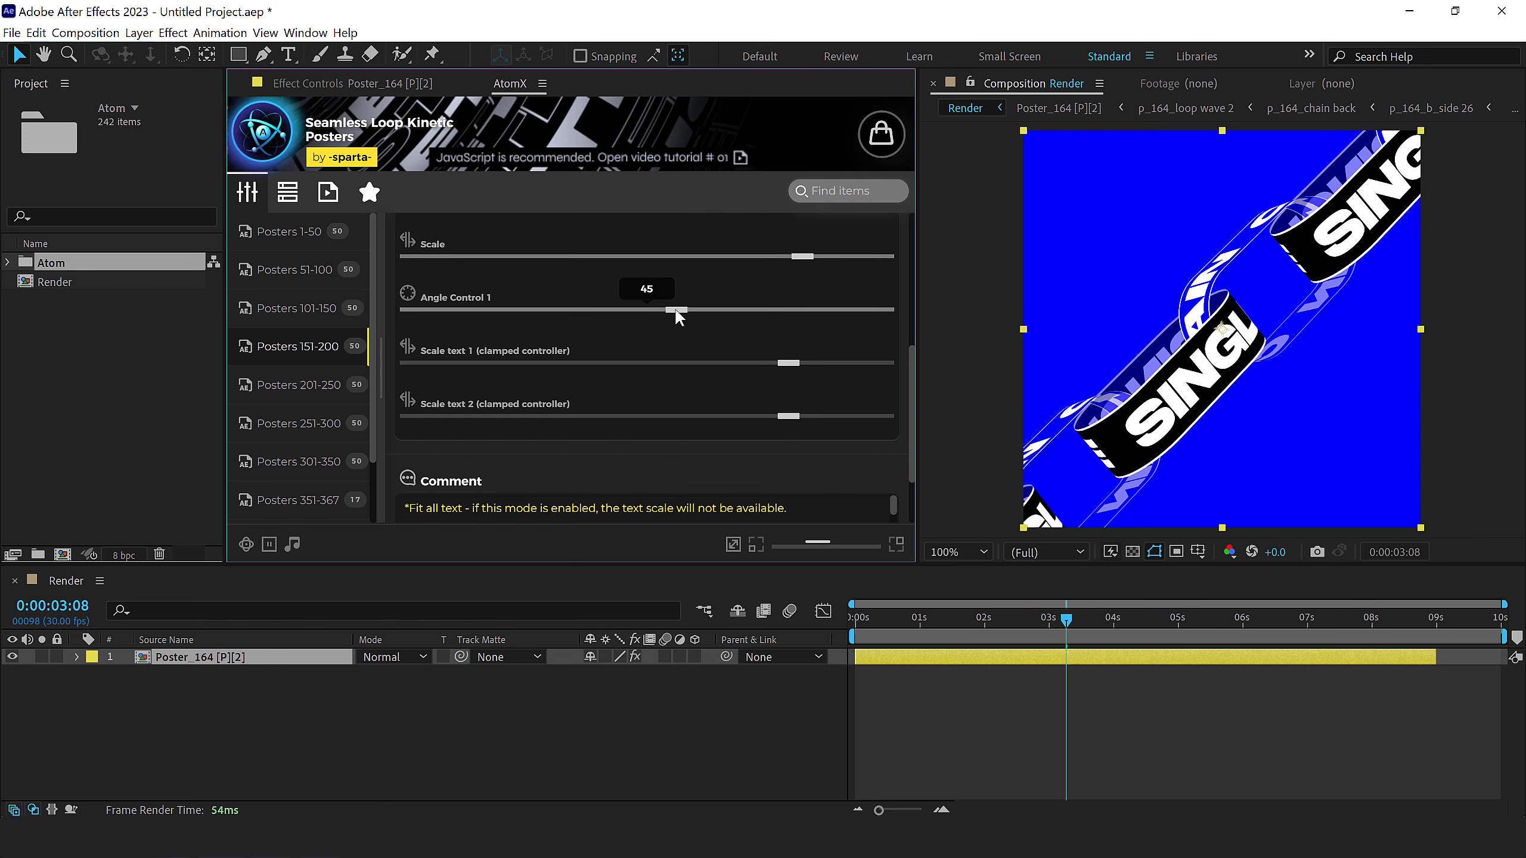
pyautogui.moveTo(675, 309)
pyautogui.mouseDown()
pyautogui.moveTo(565, 302)
pyautogui.moveTo(696, 317)
pyautogui.mouseUp()
pyautogui.click(647, 311)
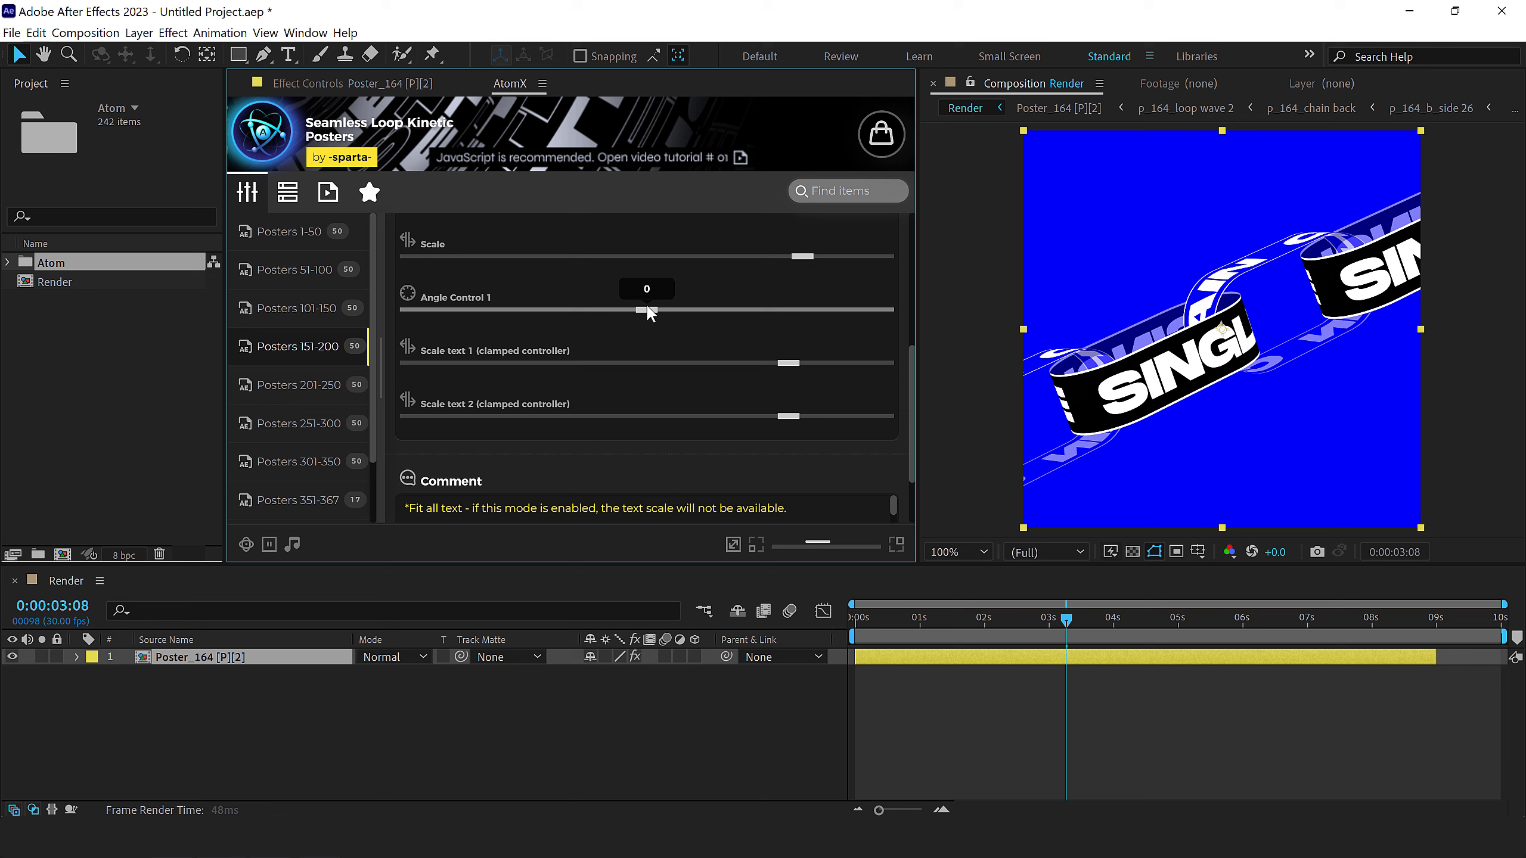
pyautogui.click(784, 365)
# Adjust Scale text 1 back and forth, settling near 58
pyautogui.click(730, 363)
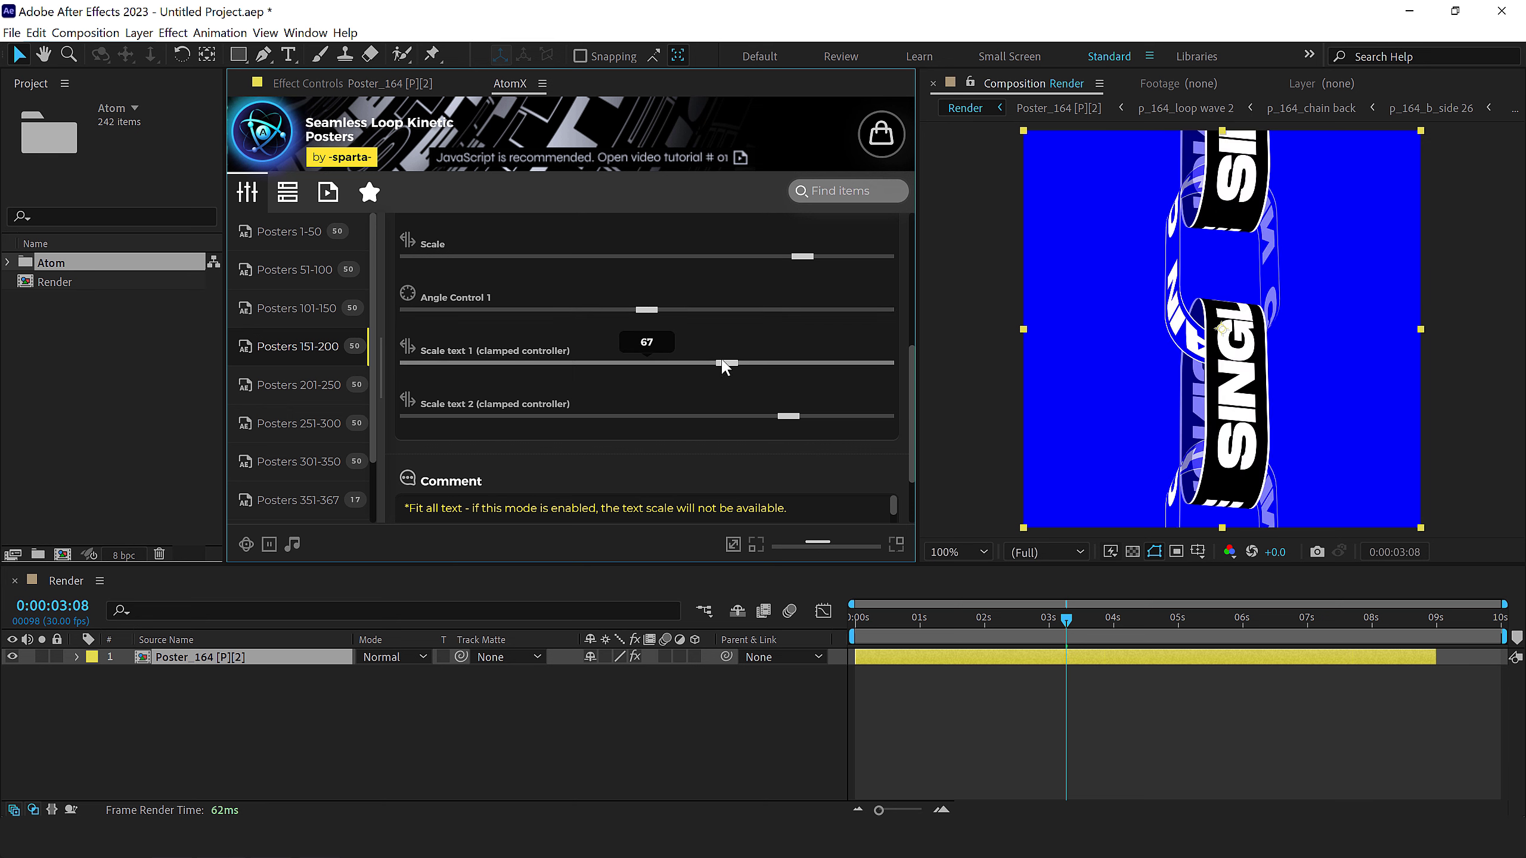
pyautogui.click(828, 362)
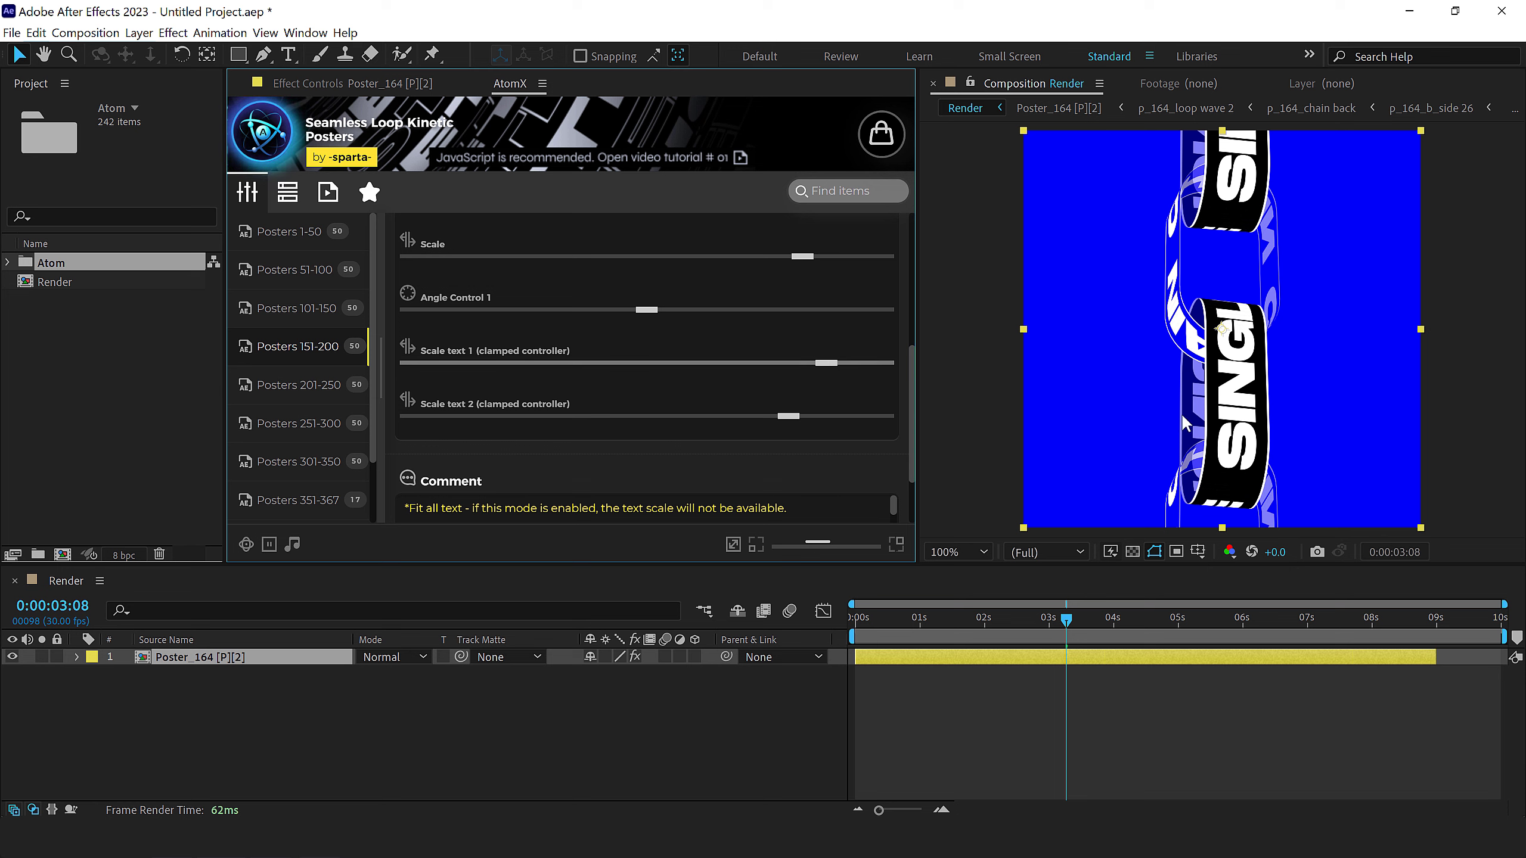
pyautogui.moveTo(826, 361); pyautogui.dragTo(653, 364)
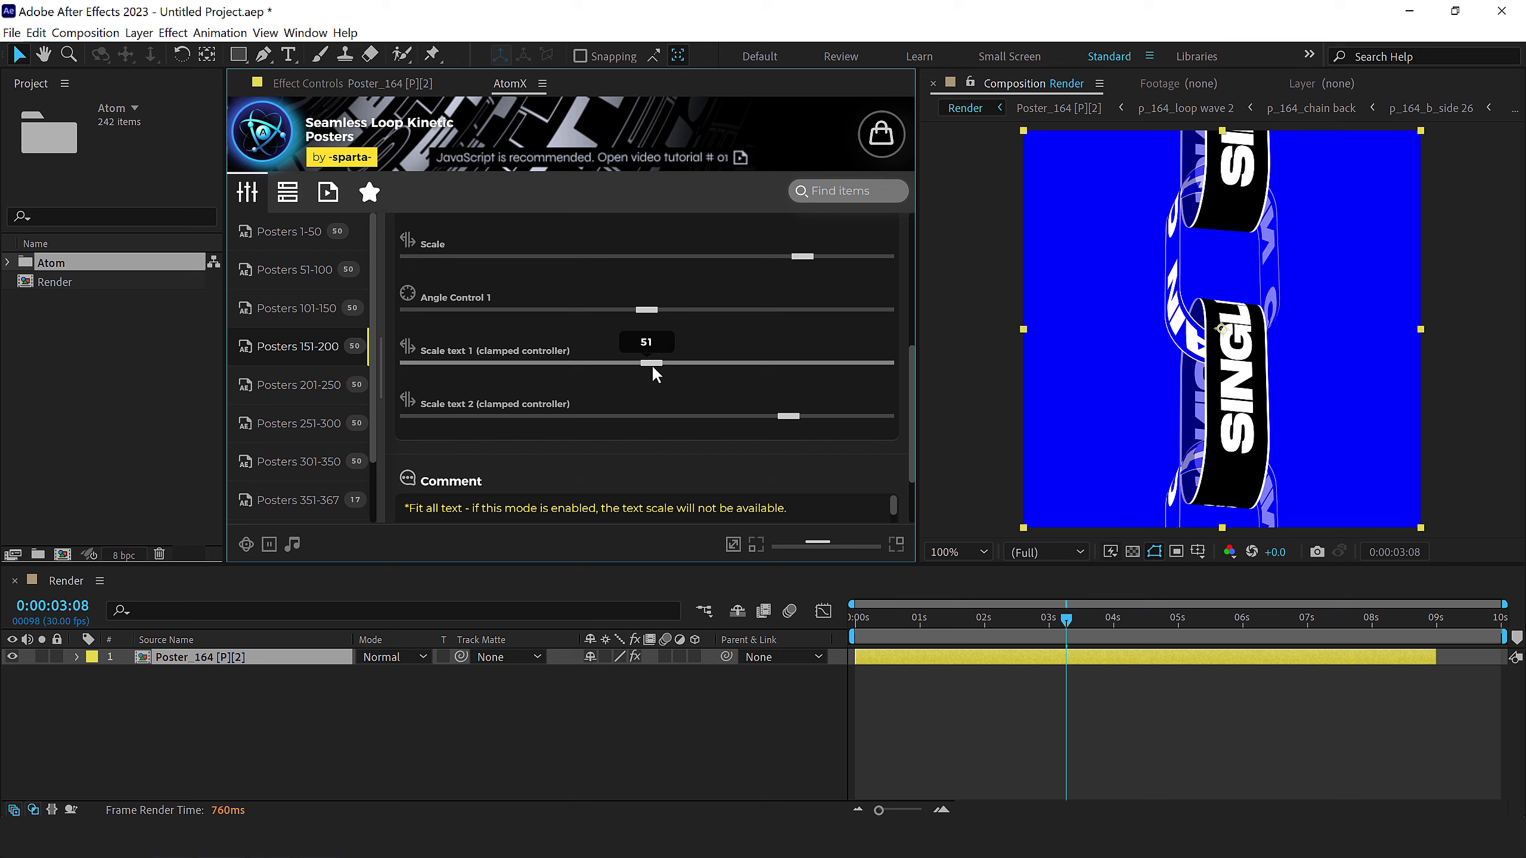
pyautogui.moveTo(727, 362)
pyautogui.mouseDown()
pyautogui.moveTo(789, 362)
pyautogui.moveTo(684, 355)
pyautogui.mouseUp()
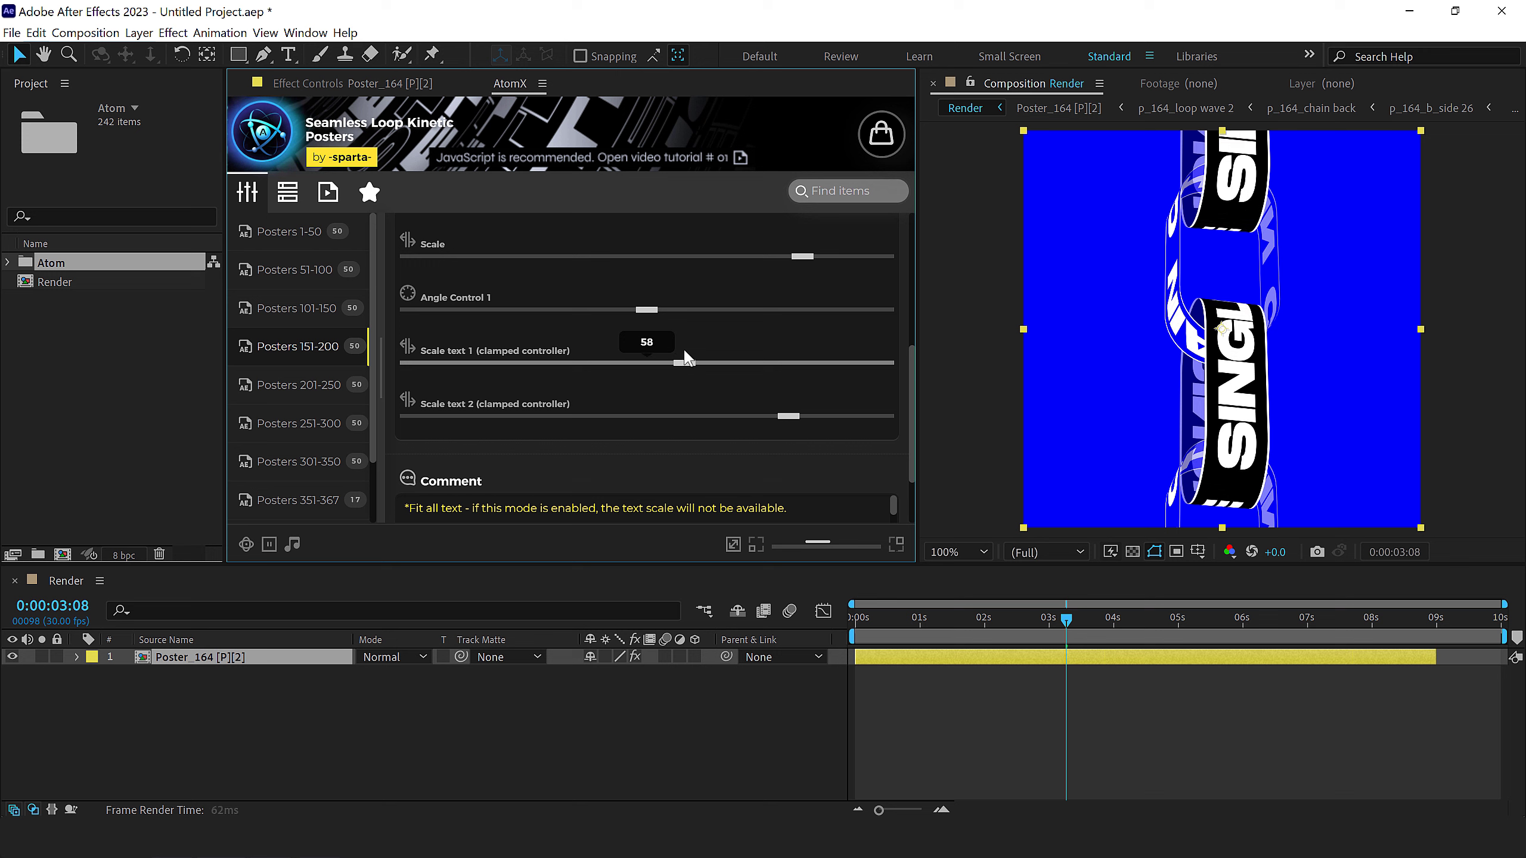
pyautogui.moveTo(647, 416)
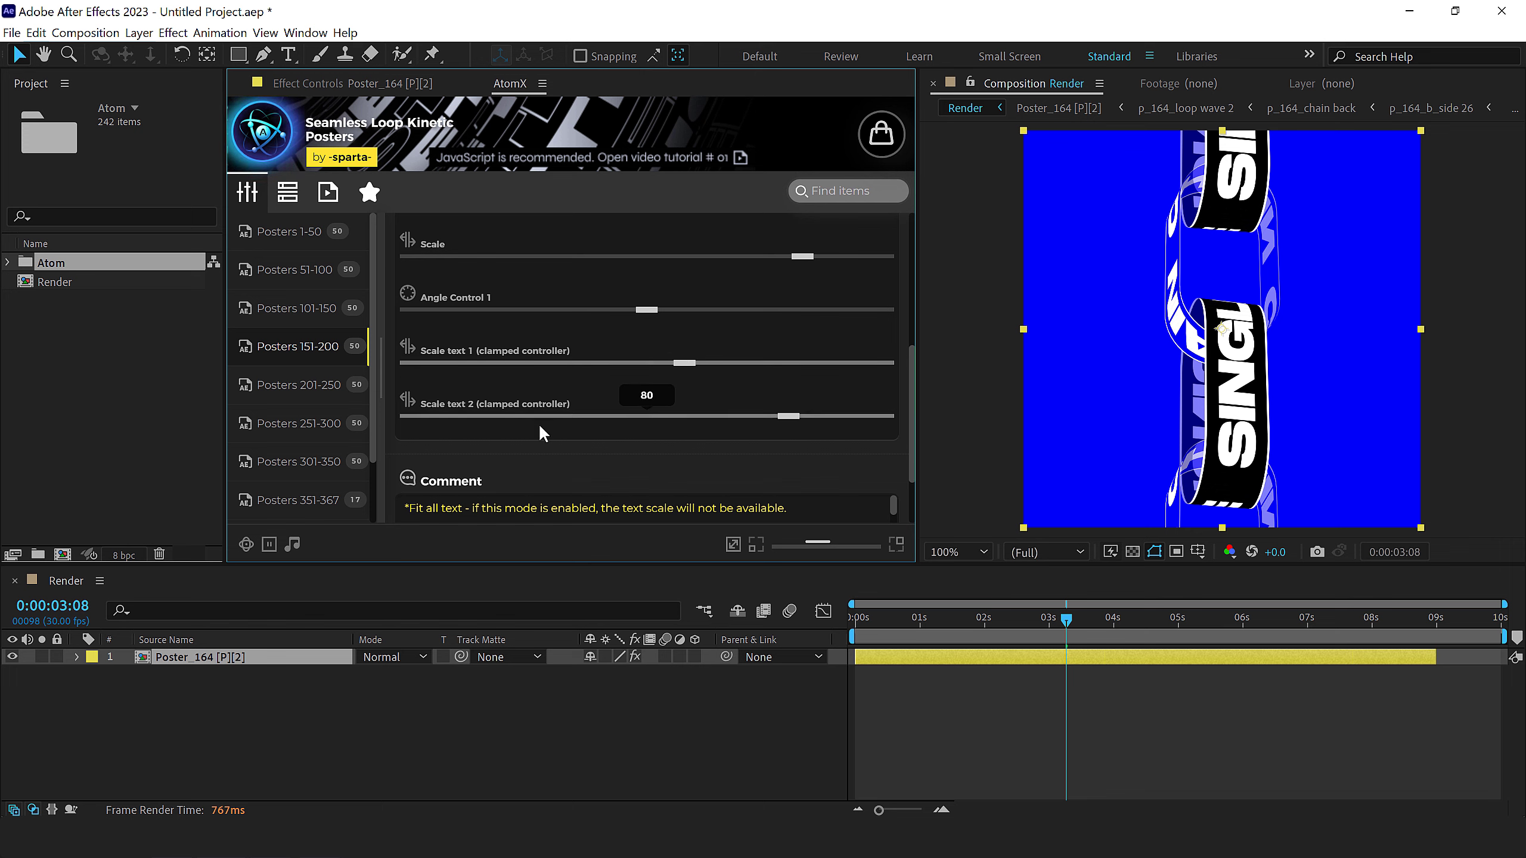
pyautogui.scroll(-2, 648, 386)
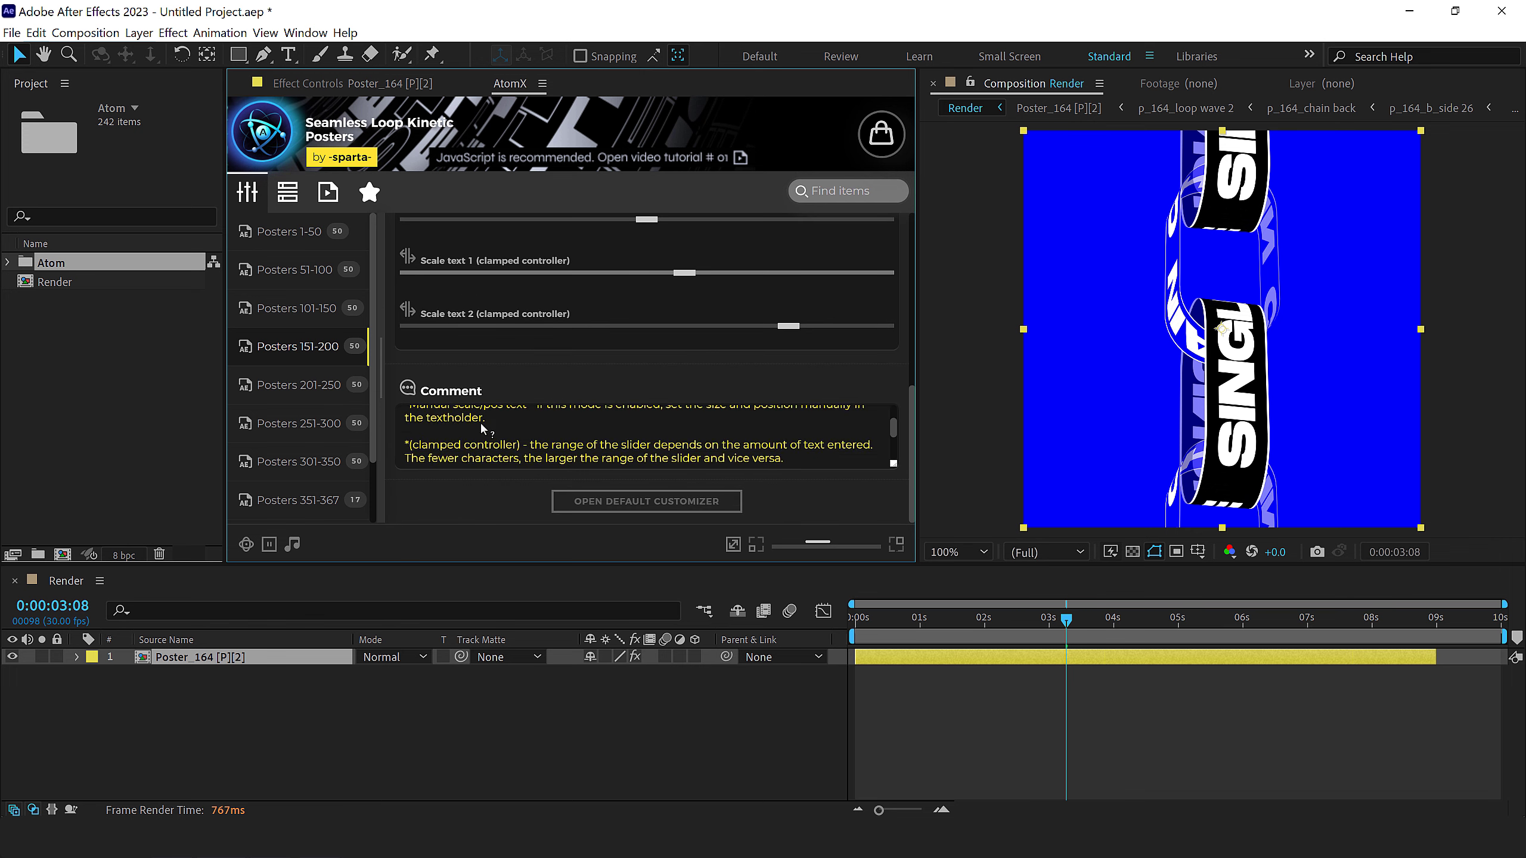
pyautogui.scroll(5, 584, 309)
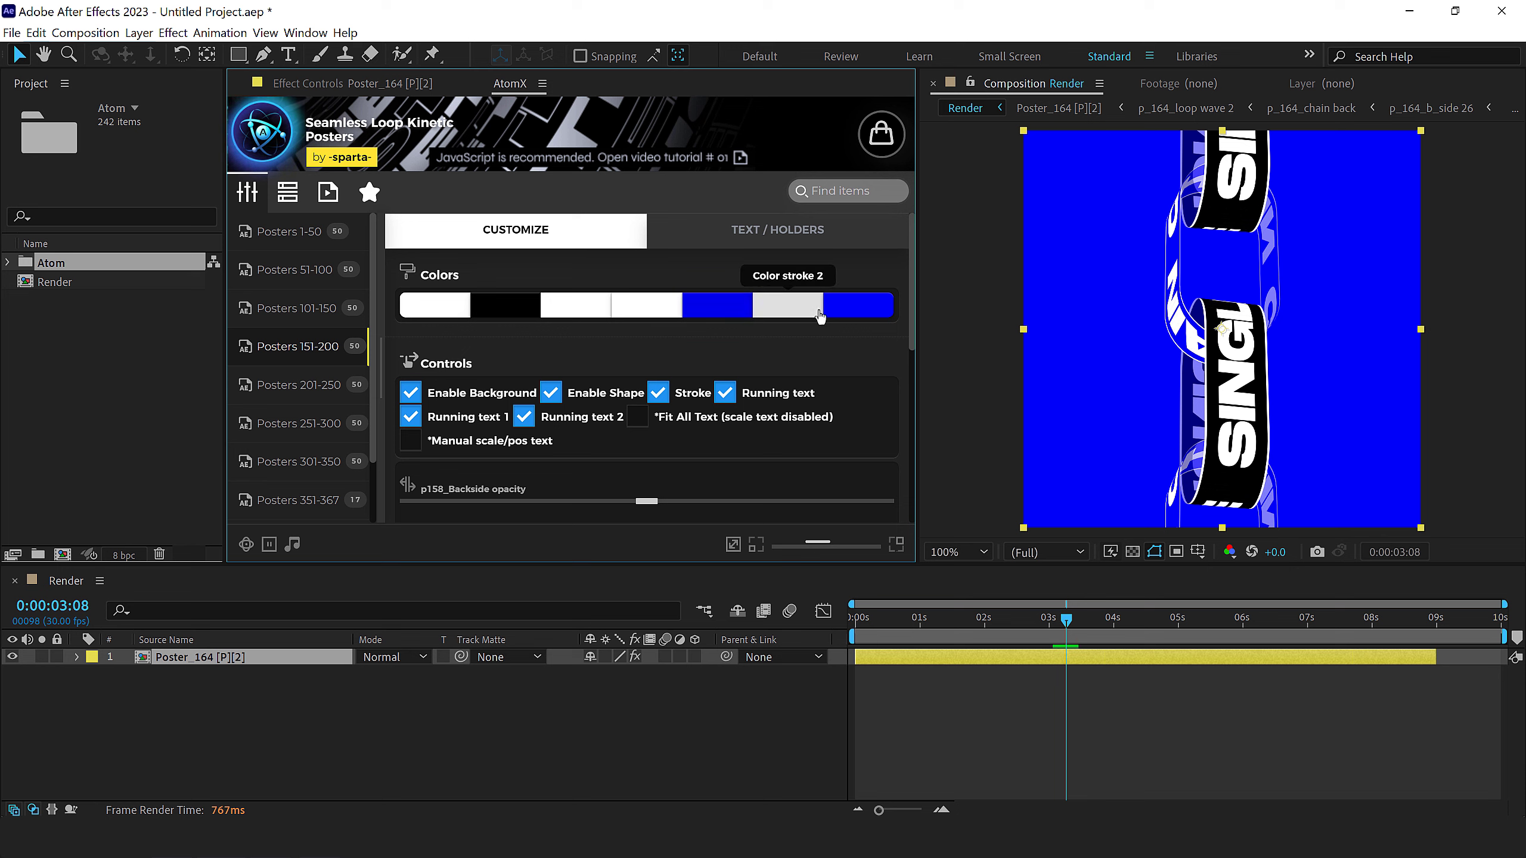
# Change the background swatch to a darker orange hue
pyautogui.click(847, 311)
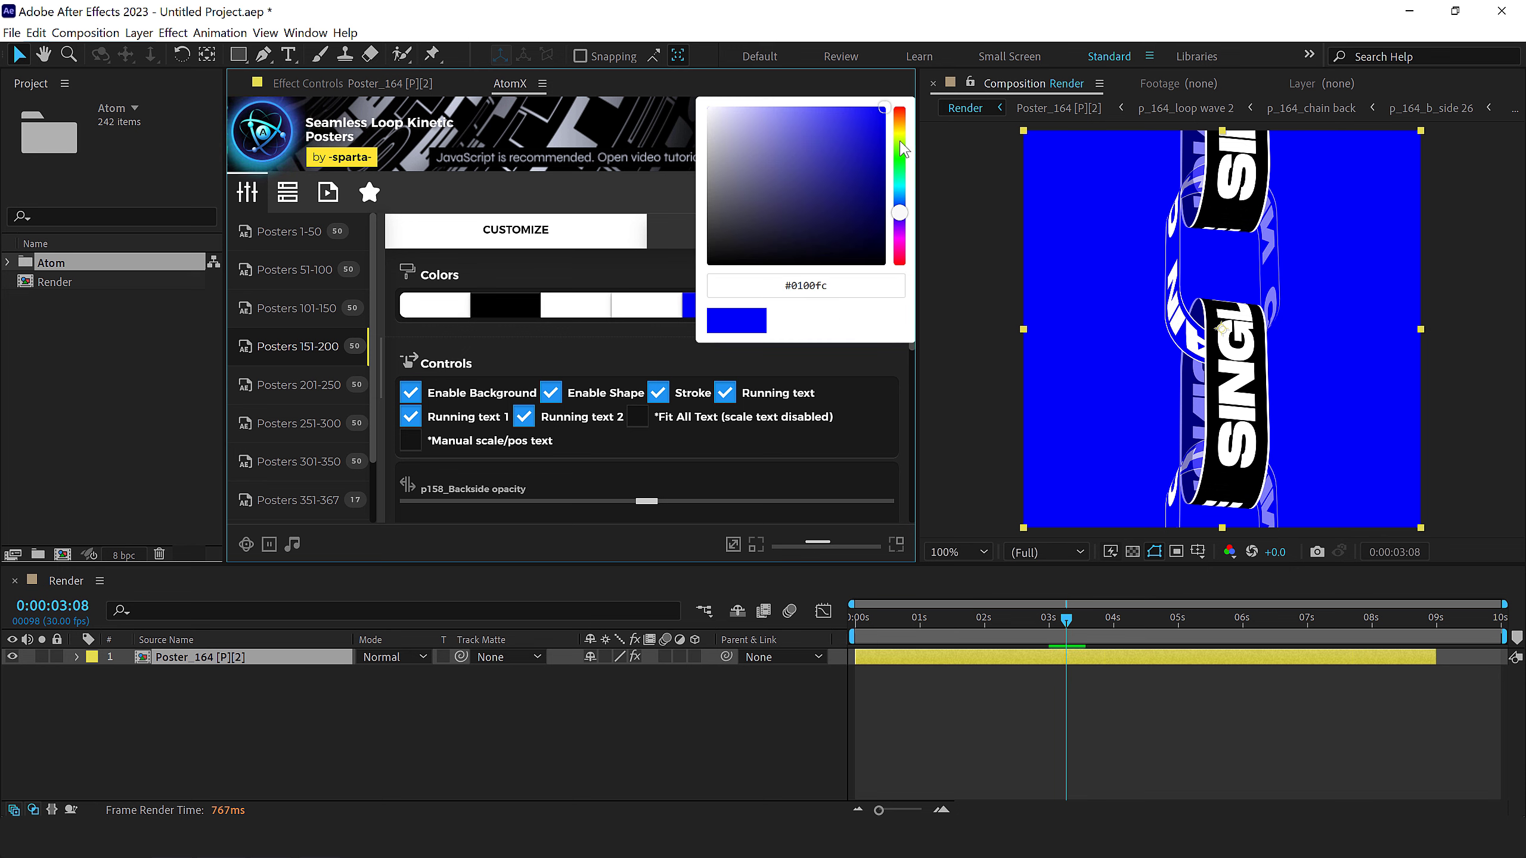
pyautogui.click(901, 120)
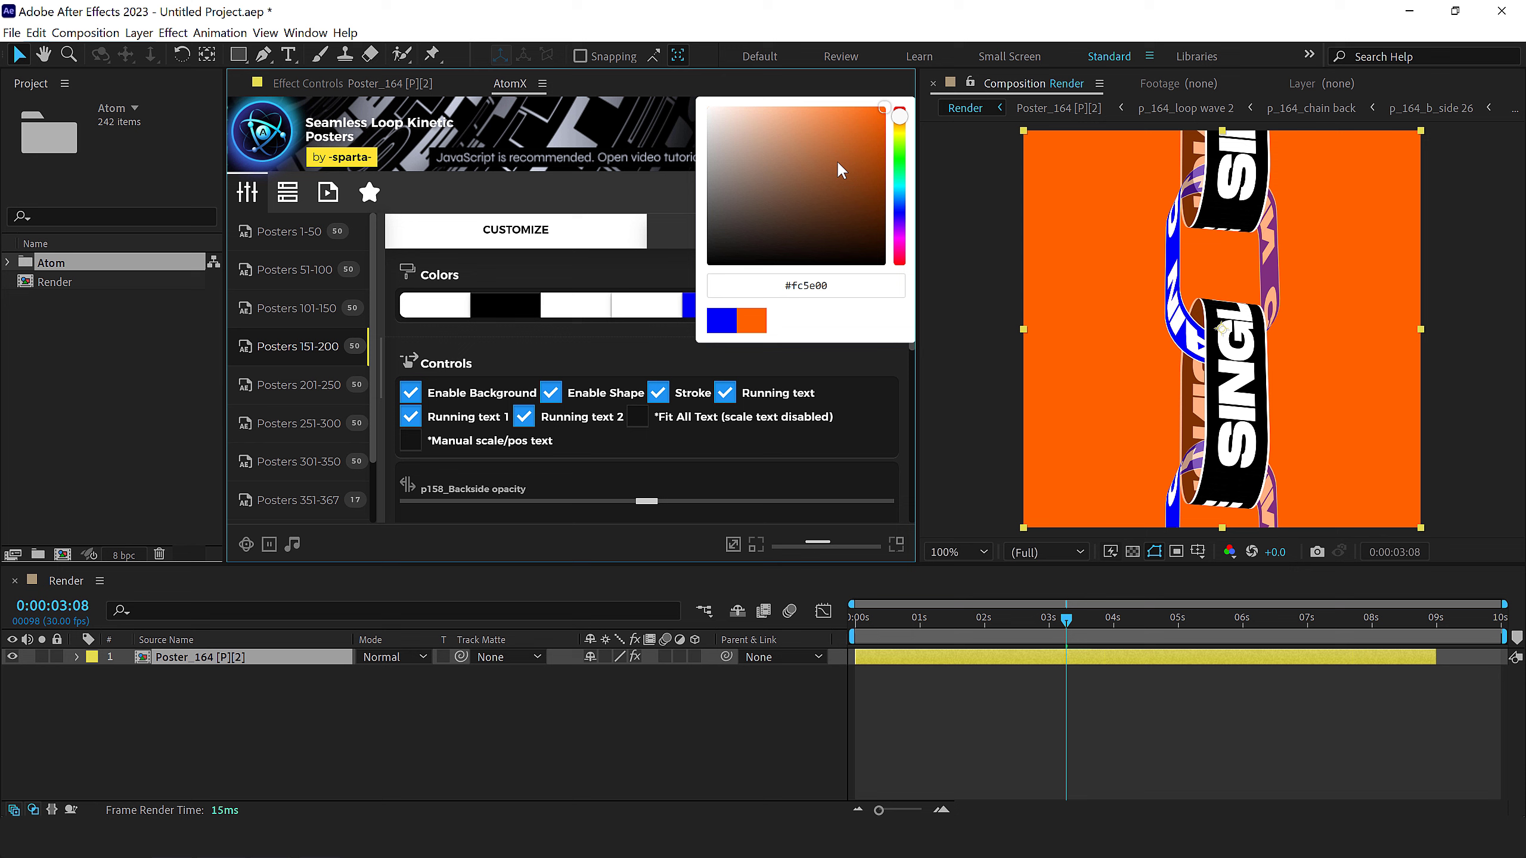
pyautogui.moveTo(892, 191)
pyautogui.mouseDown()
pyautogui.moveTo(877, 219)
pyautogui.moveTo(900, 233)
pyautogui.mouseUp()
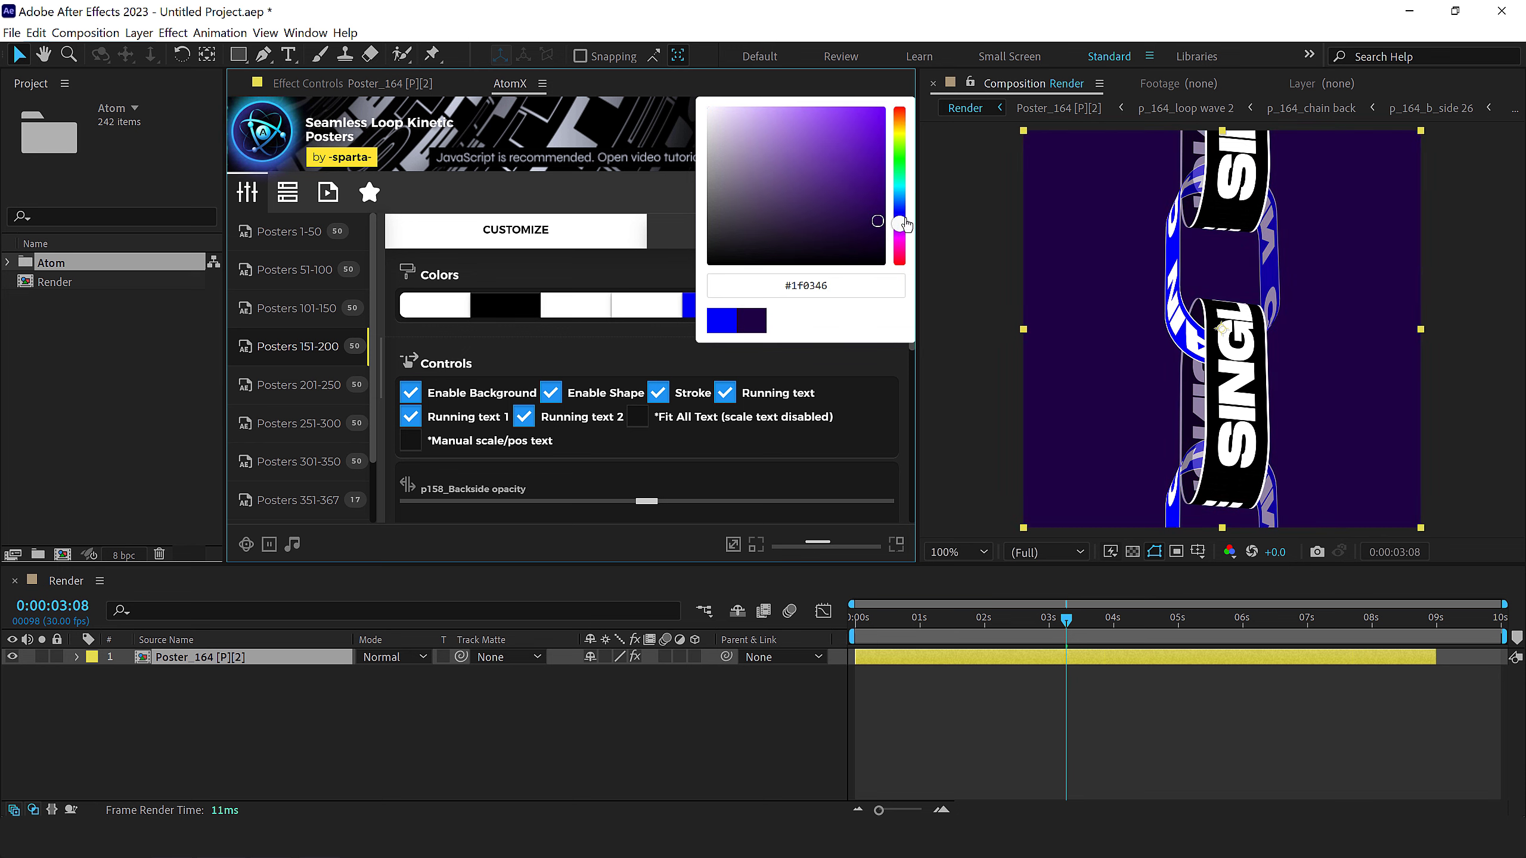
# Change the white text swatch to yellow (#fff900)
pyautogui.click(429, 319)
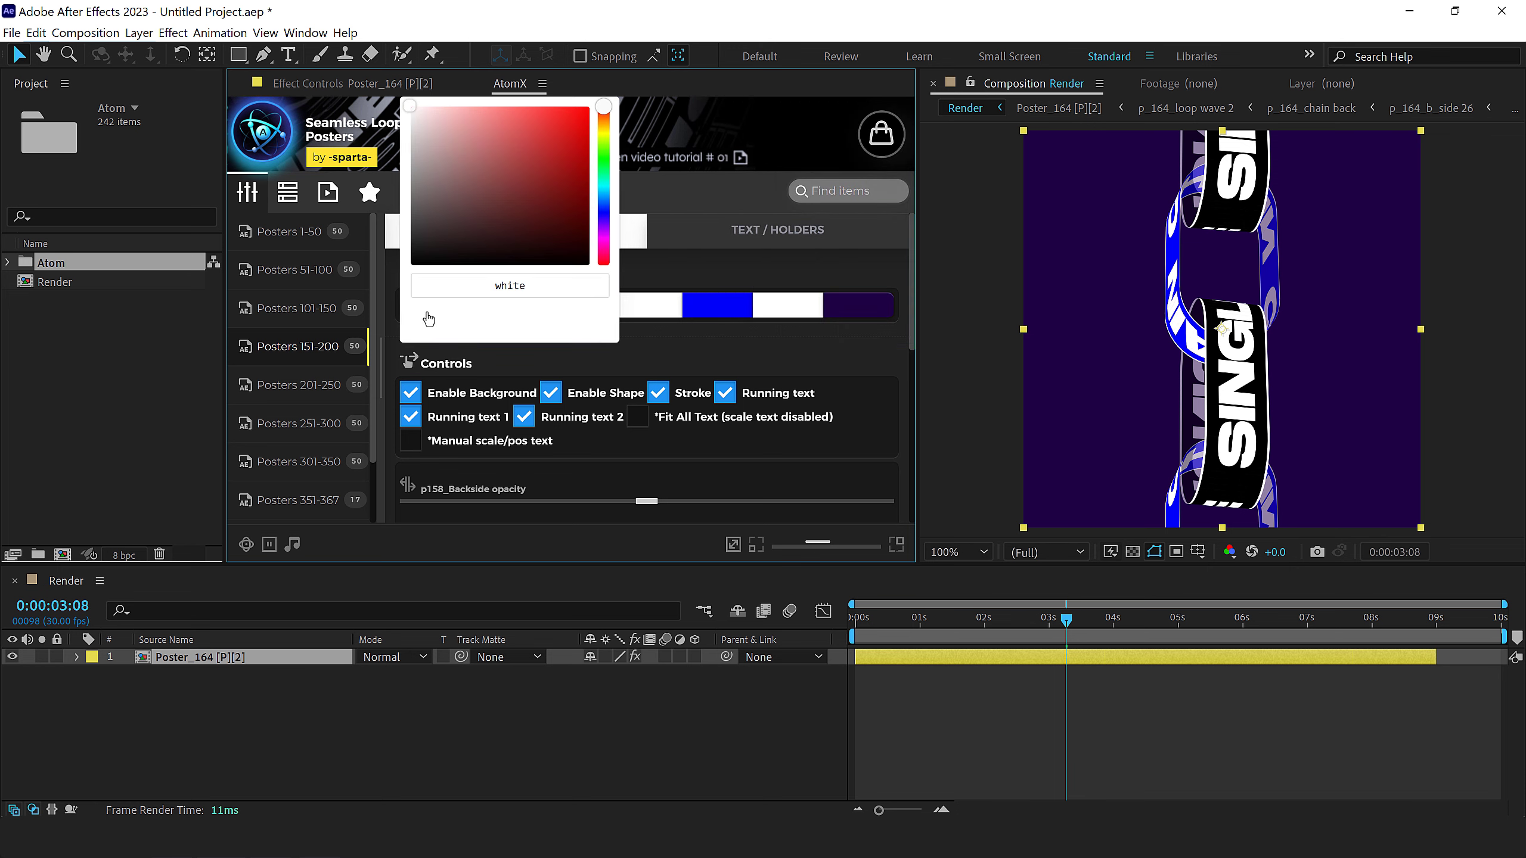
pyautogui.click(605, 135)
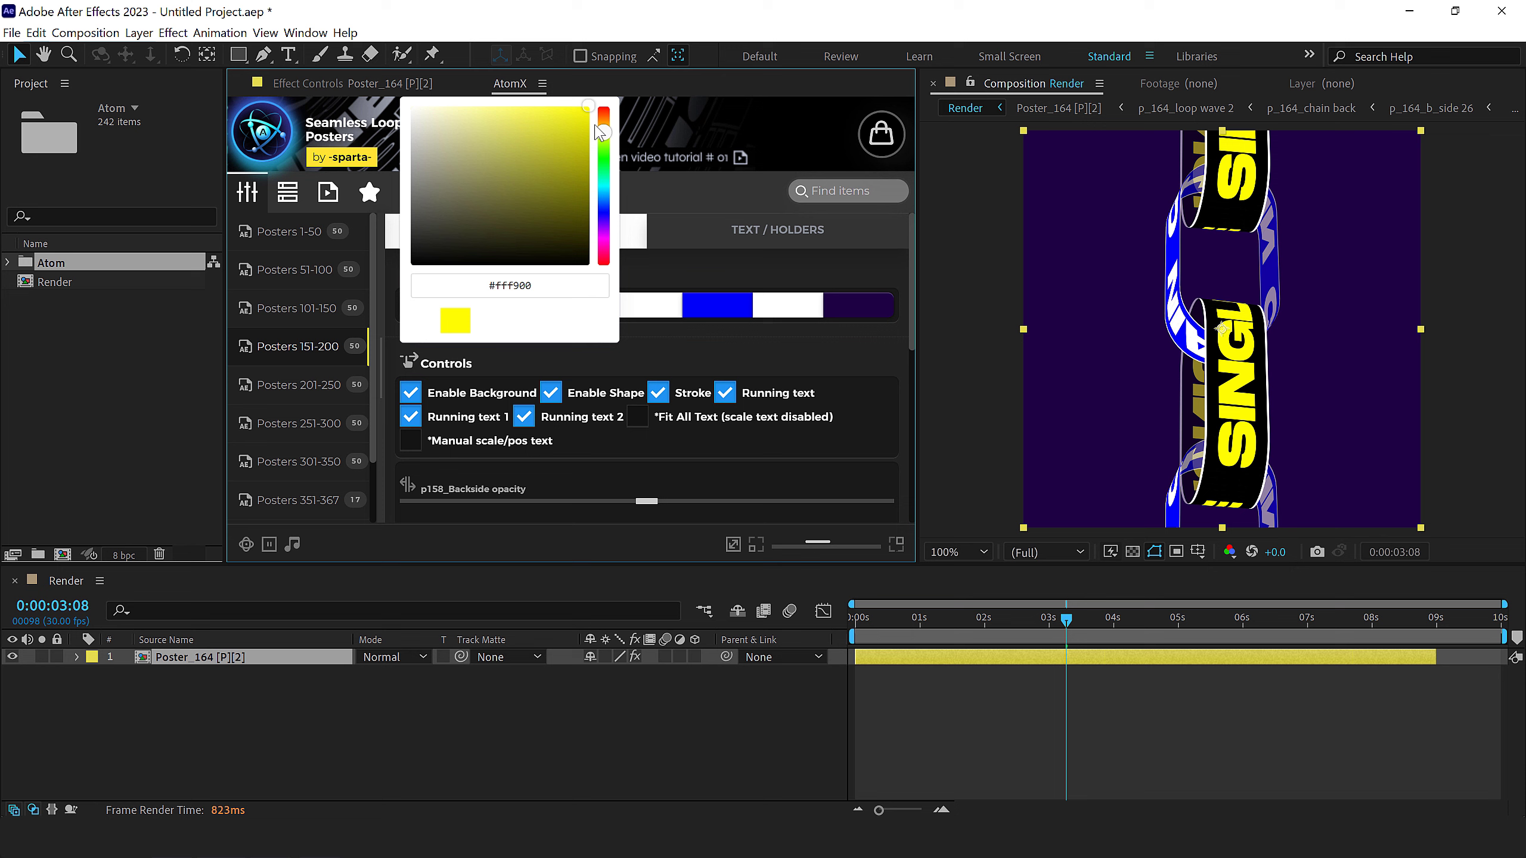
pyautogui.click(651, 253)
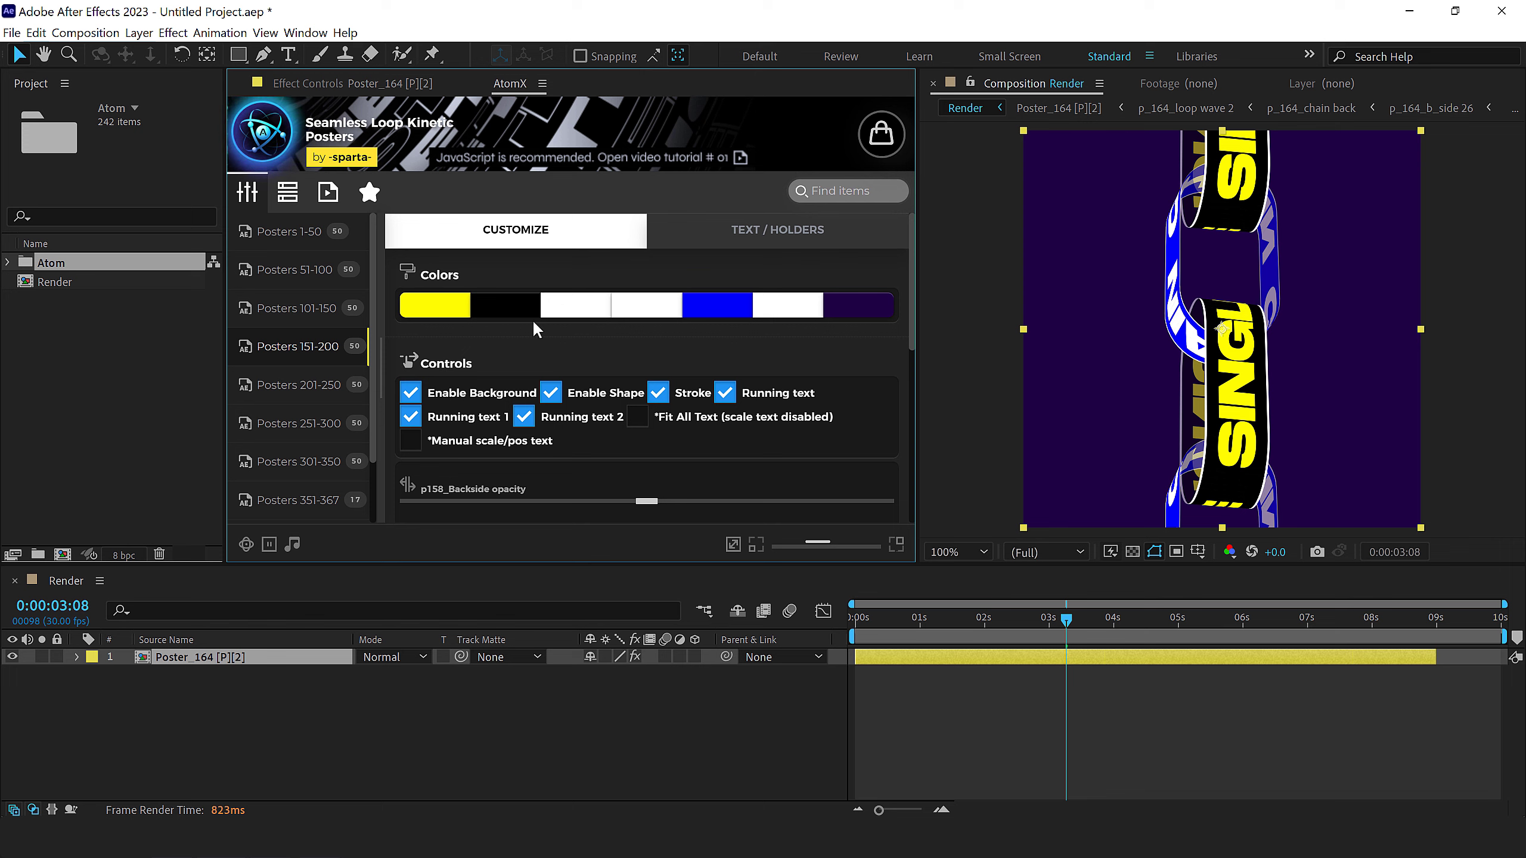
# Enter 'Dope' and 'motions' in the two text holders and commit them
pyautogui.click(745, 233)
pyautogui.write('Dope')
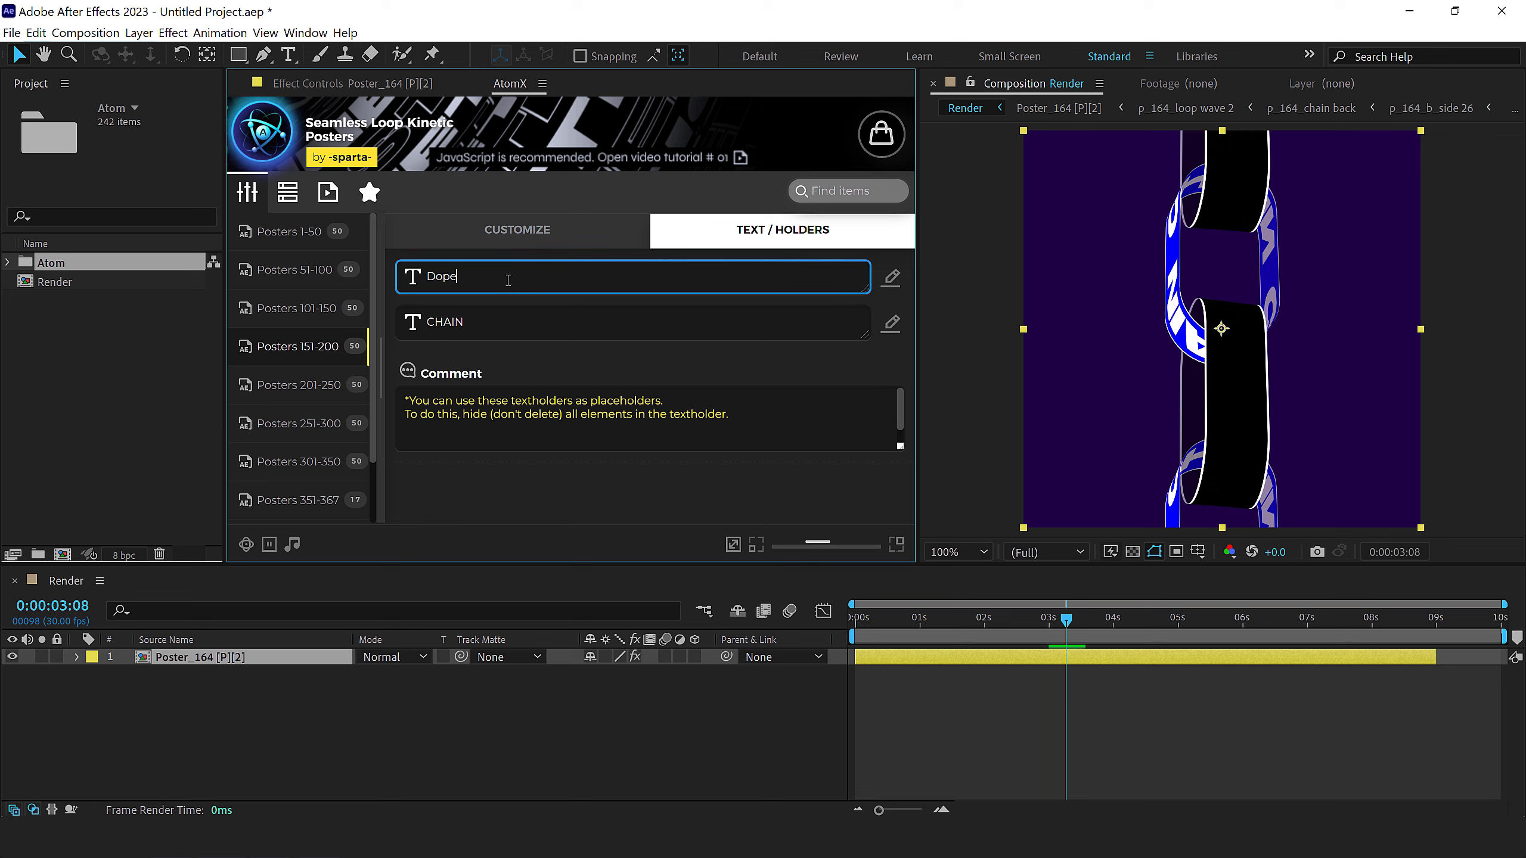
pyautogui.click(491, 322)
pyautogui.write('motions')
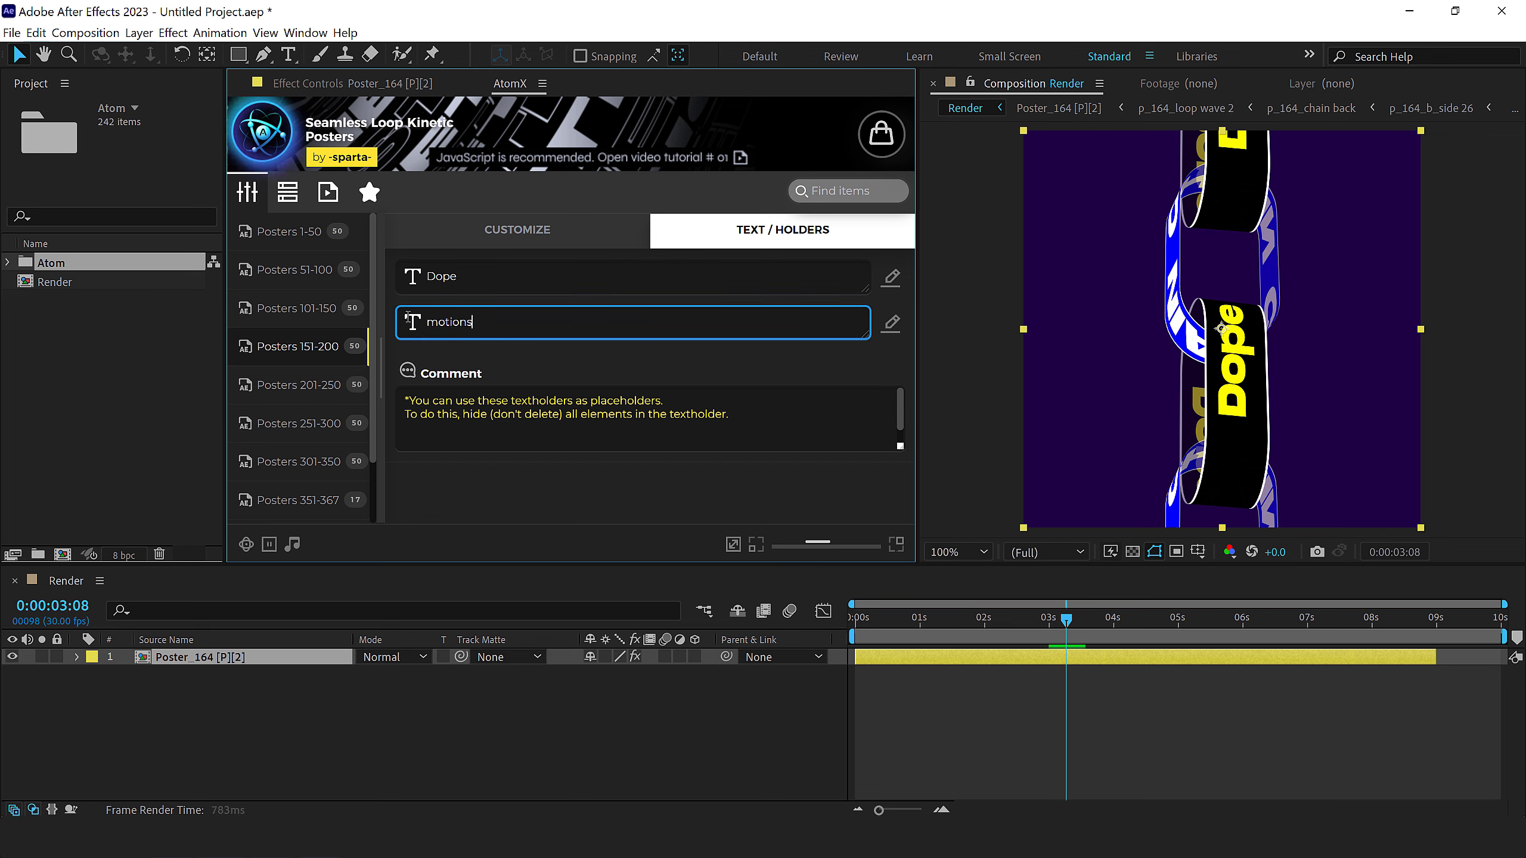
pyautogui.click(469, 683)
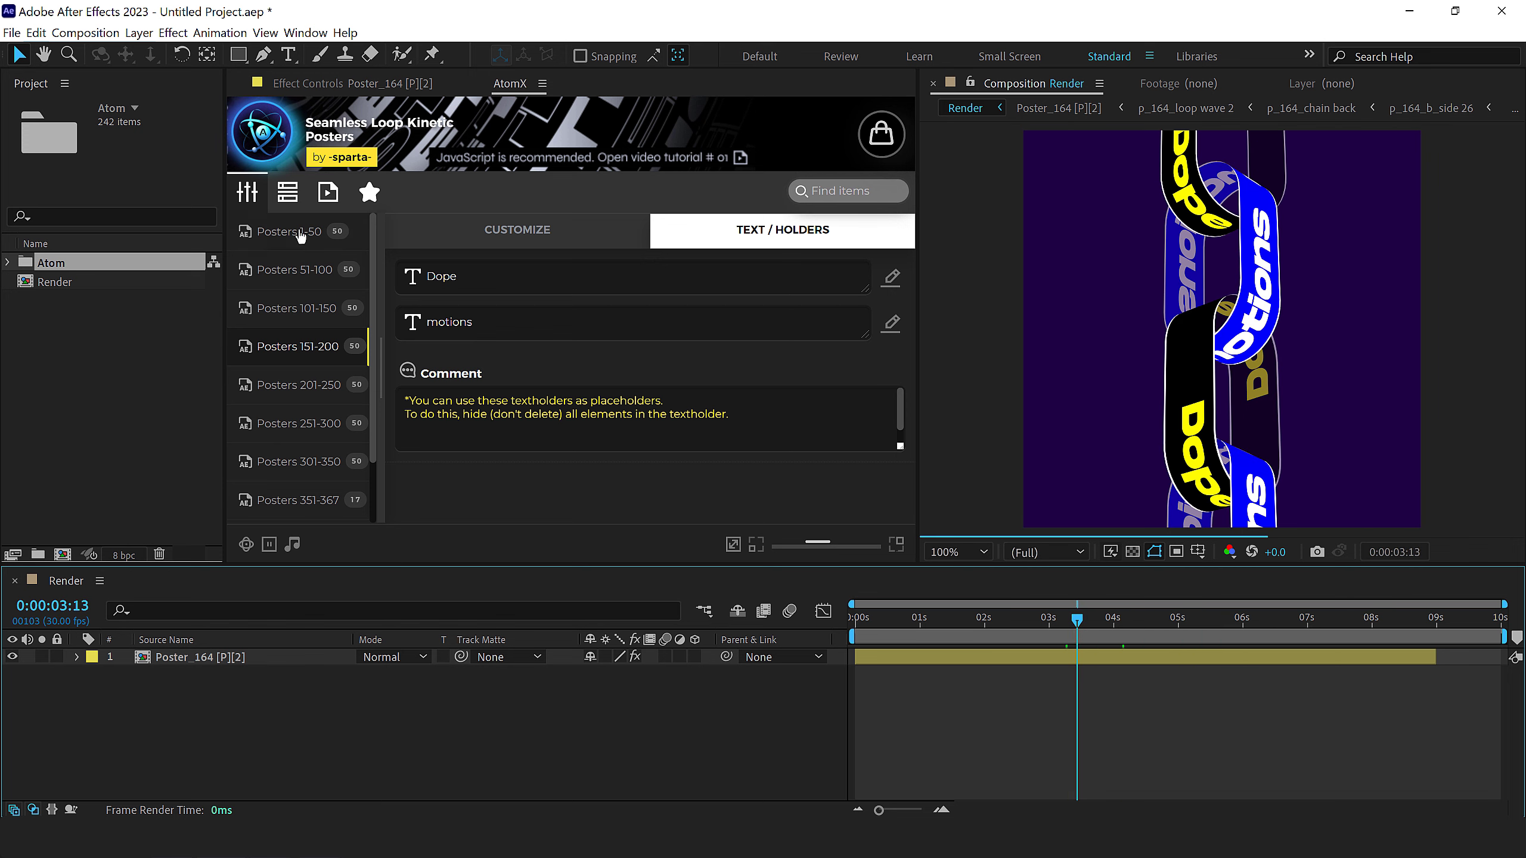
# Leave the customizer, show Posters 201-250, and turn on Auto-play thumbnail previews
pyautogui.click(244, 195)
pyautogui.click(299, 385)
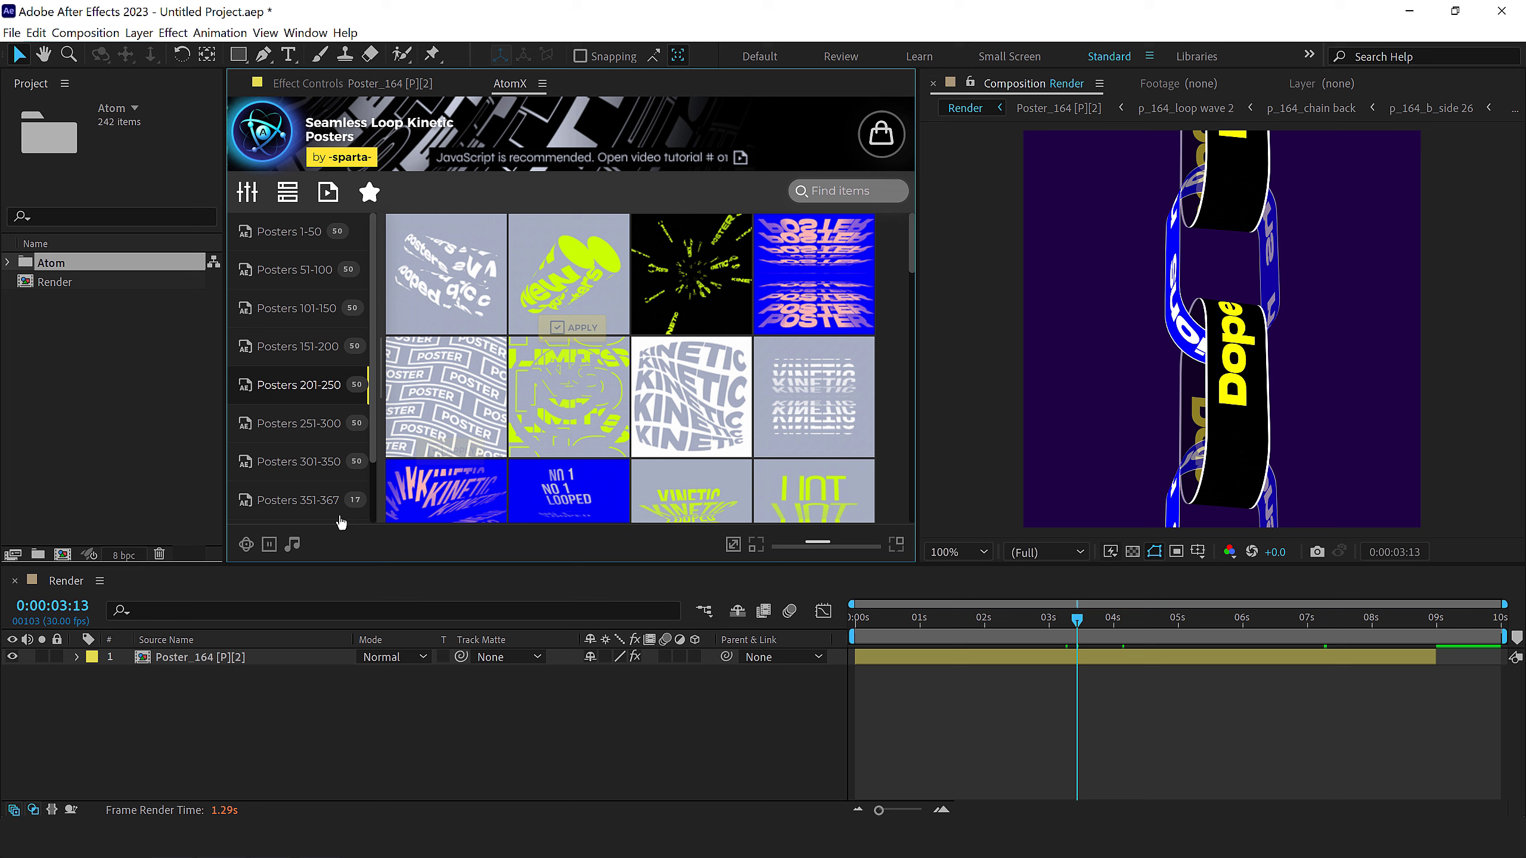
pyautogui.click(268, 544)
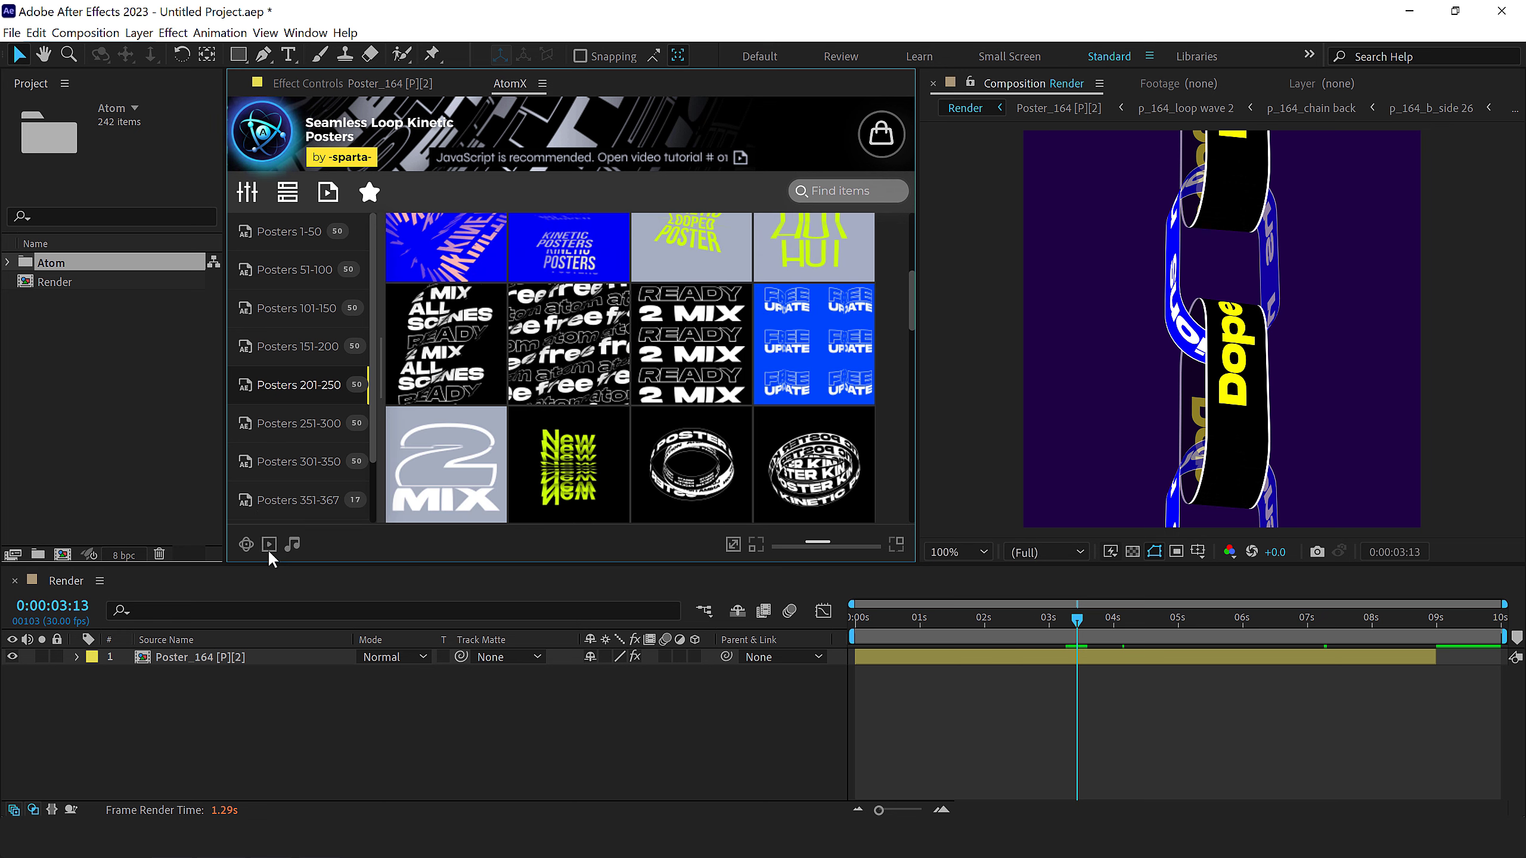
pyautogui.scroll(-2, 773, 346)
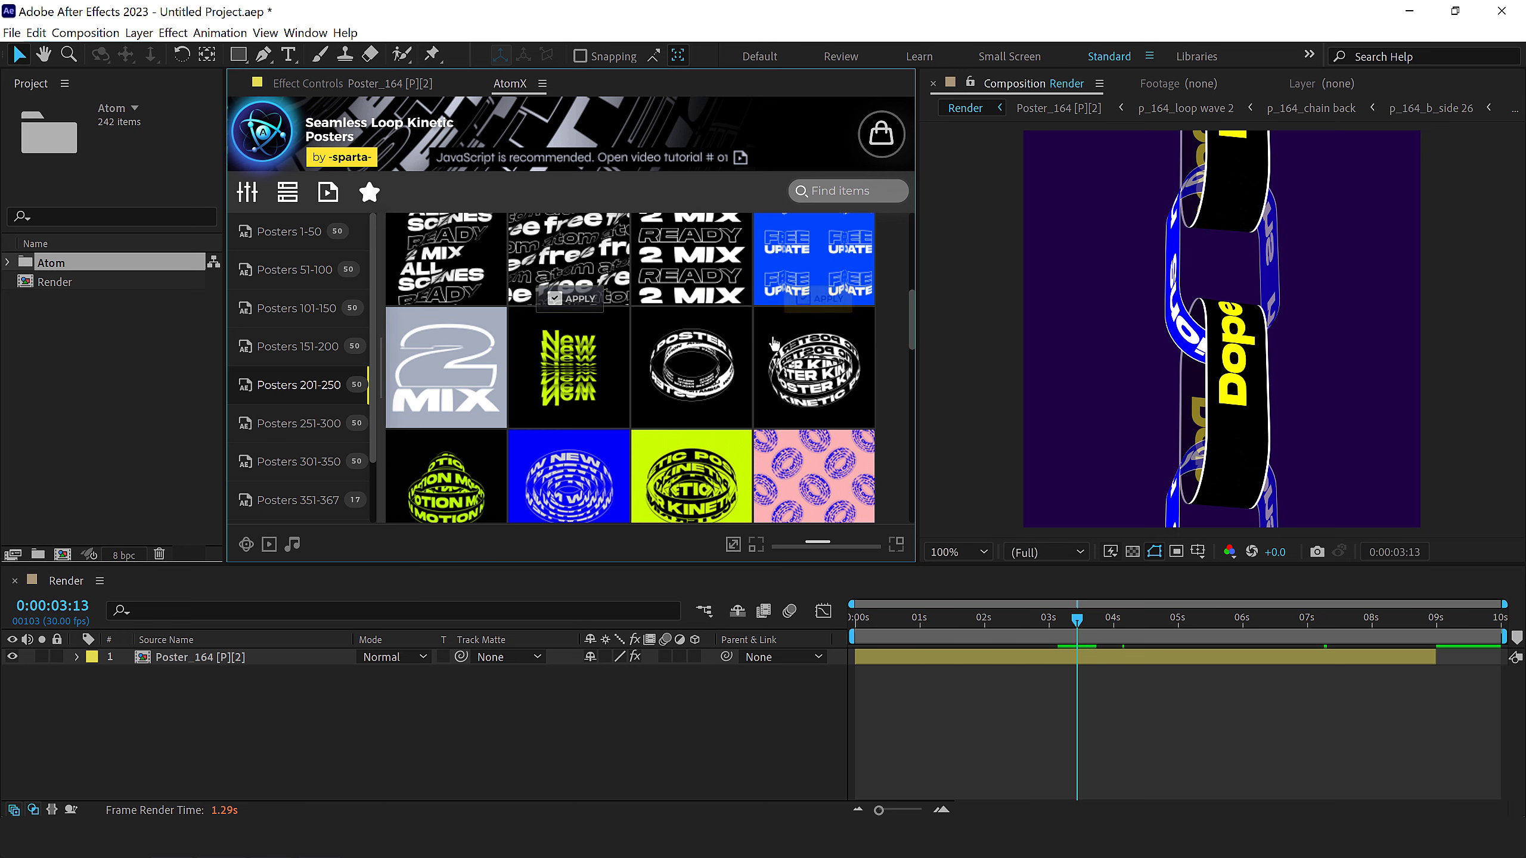
pyautogui.scroll(-1, 620, 382)
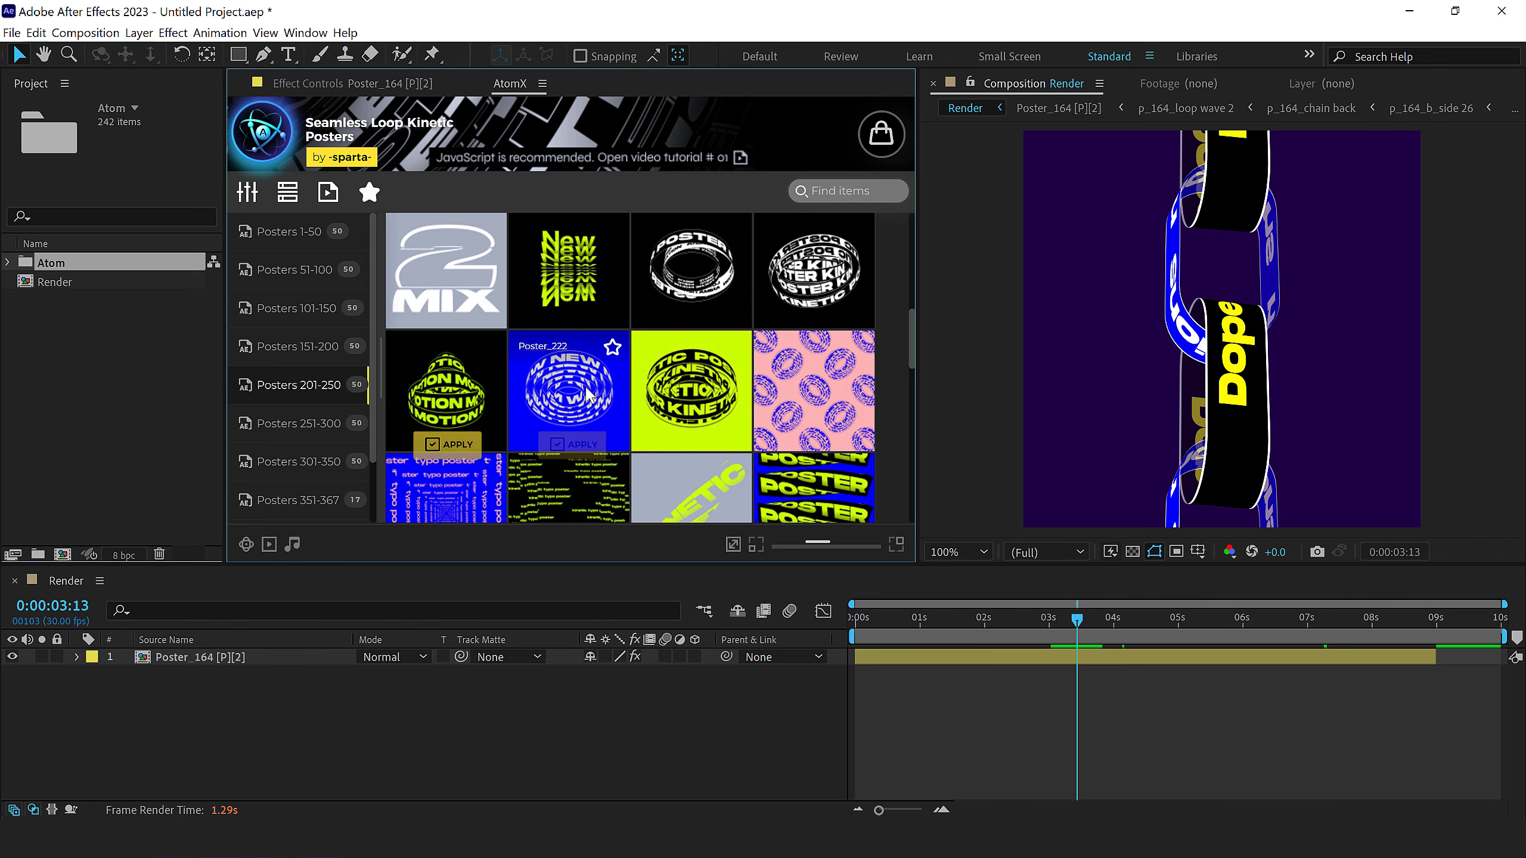
pyautogui.moveTo(691, 477)
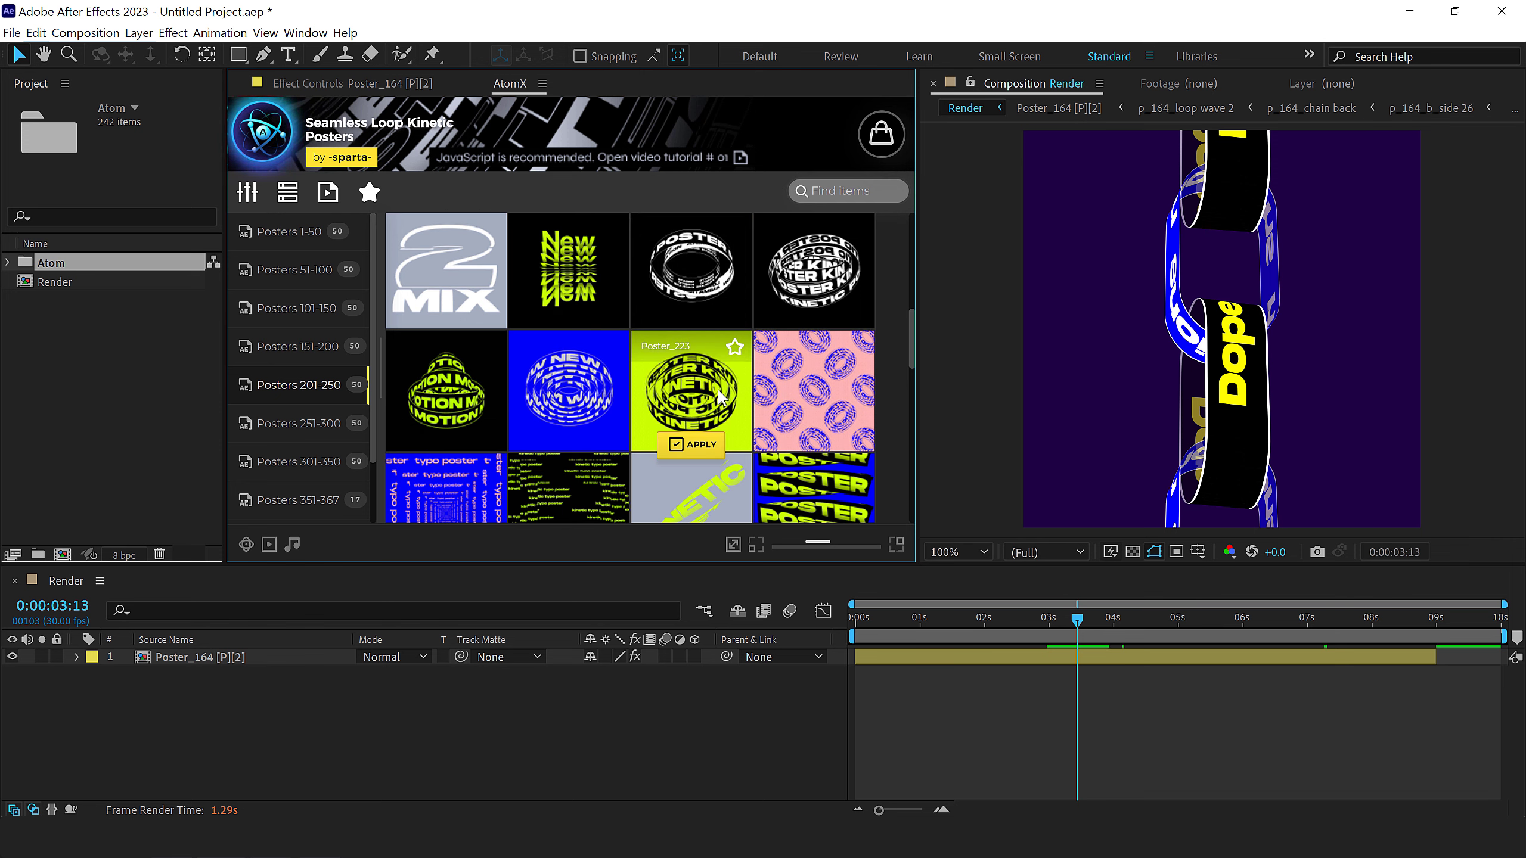
pyautogui.scroll(-3, 723, 401)
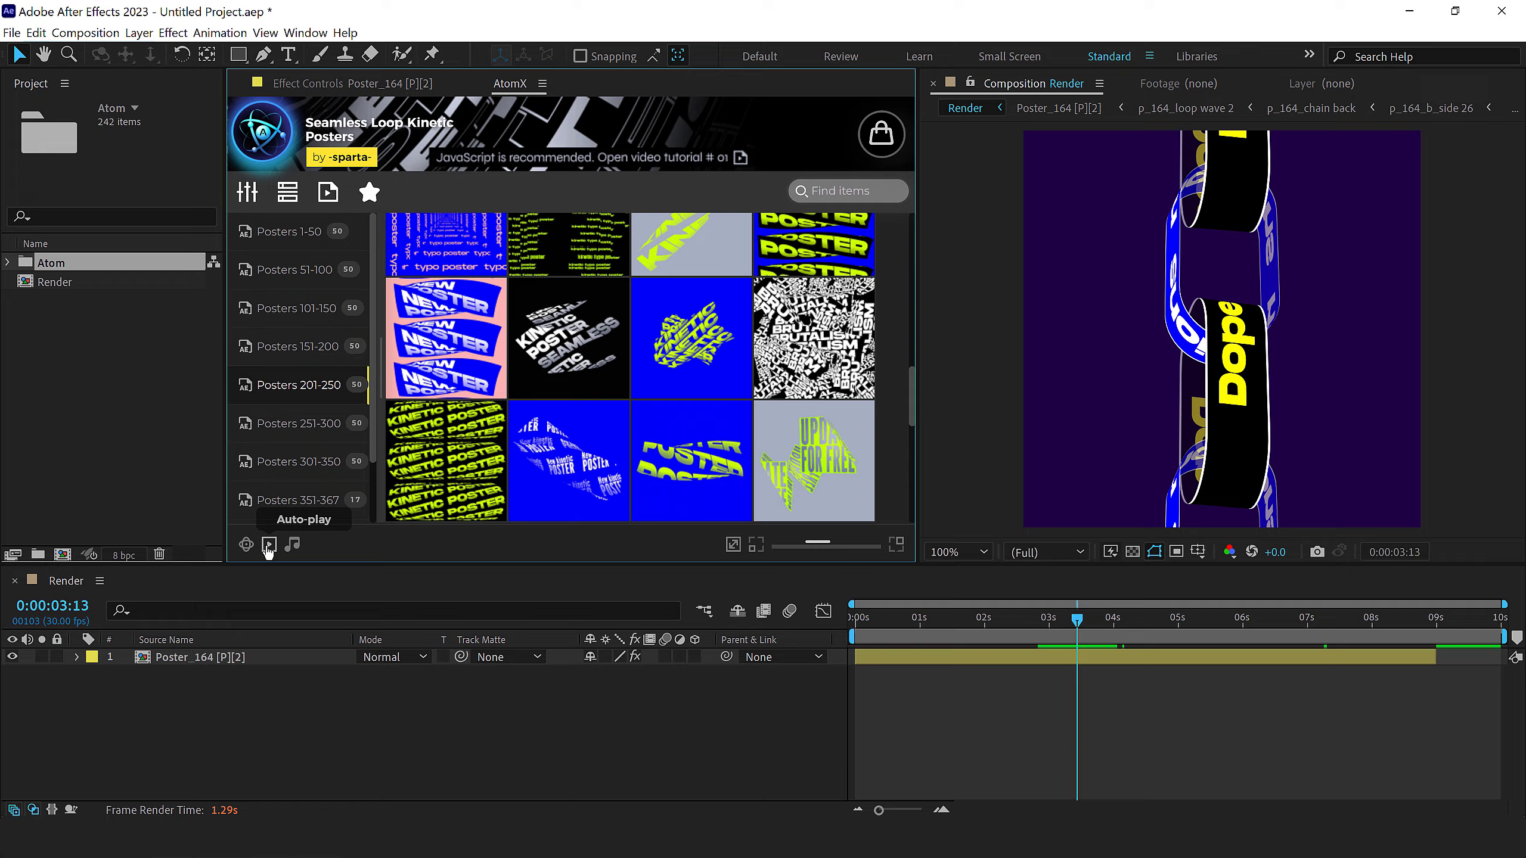
pyautogui.click(269, 546)
pyautogui.moveTo(691, 337)
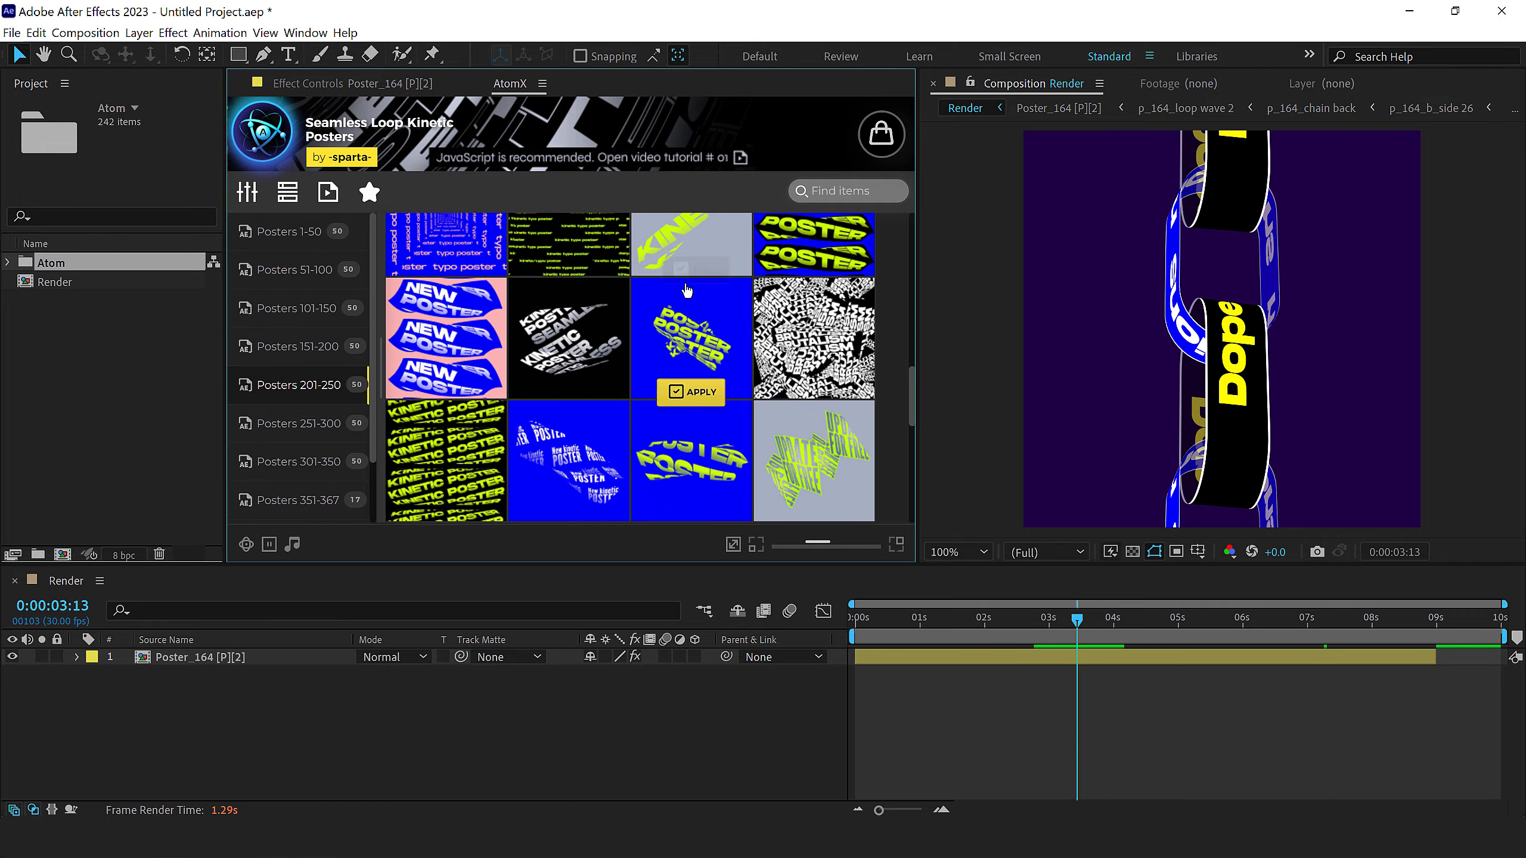
pyautogui.scroll(-3, 686, 291)
pyautogui.scroll(-2, 686, 291)
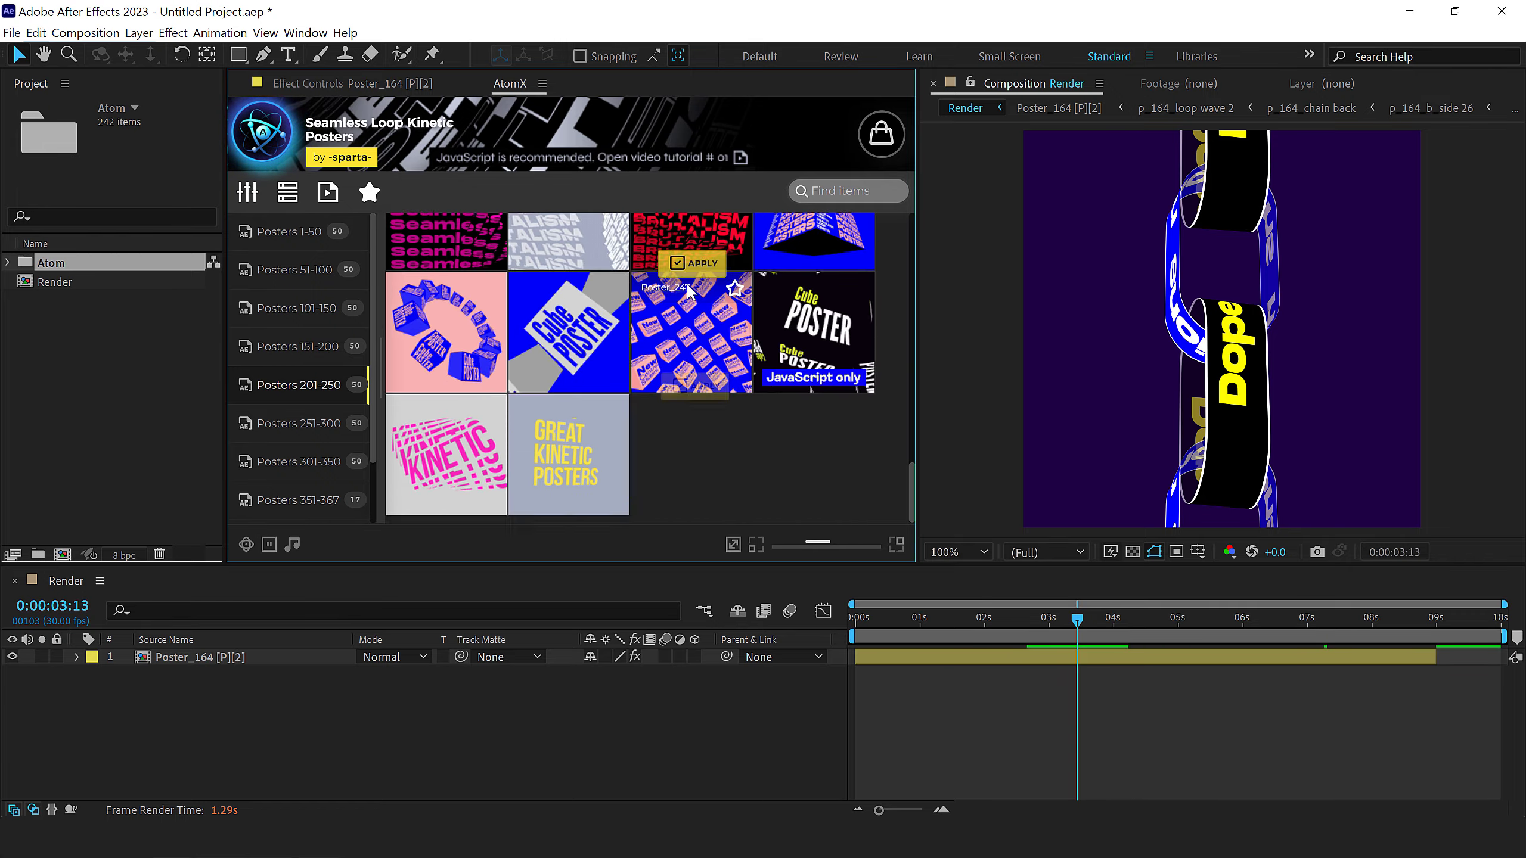
pyautogui.scroll(-3, 688, 282)
pyautogui.scroll(-2, 620, 316)
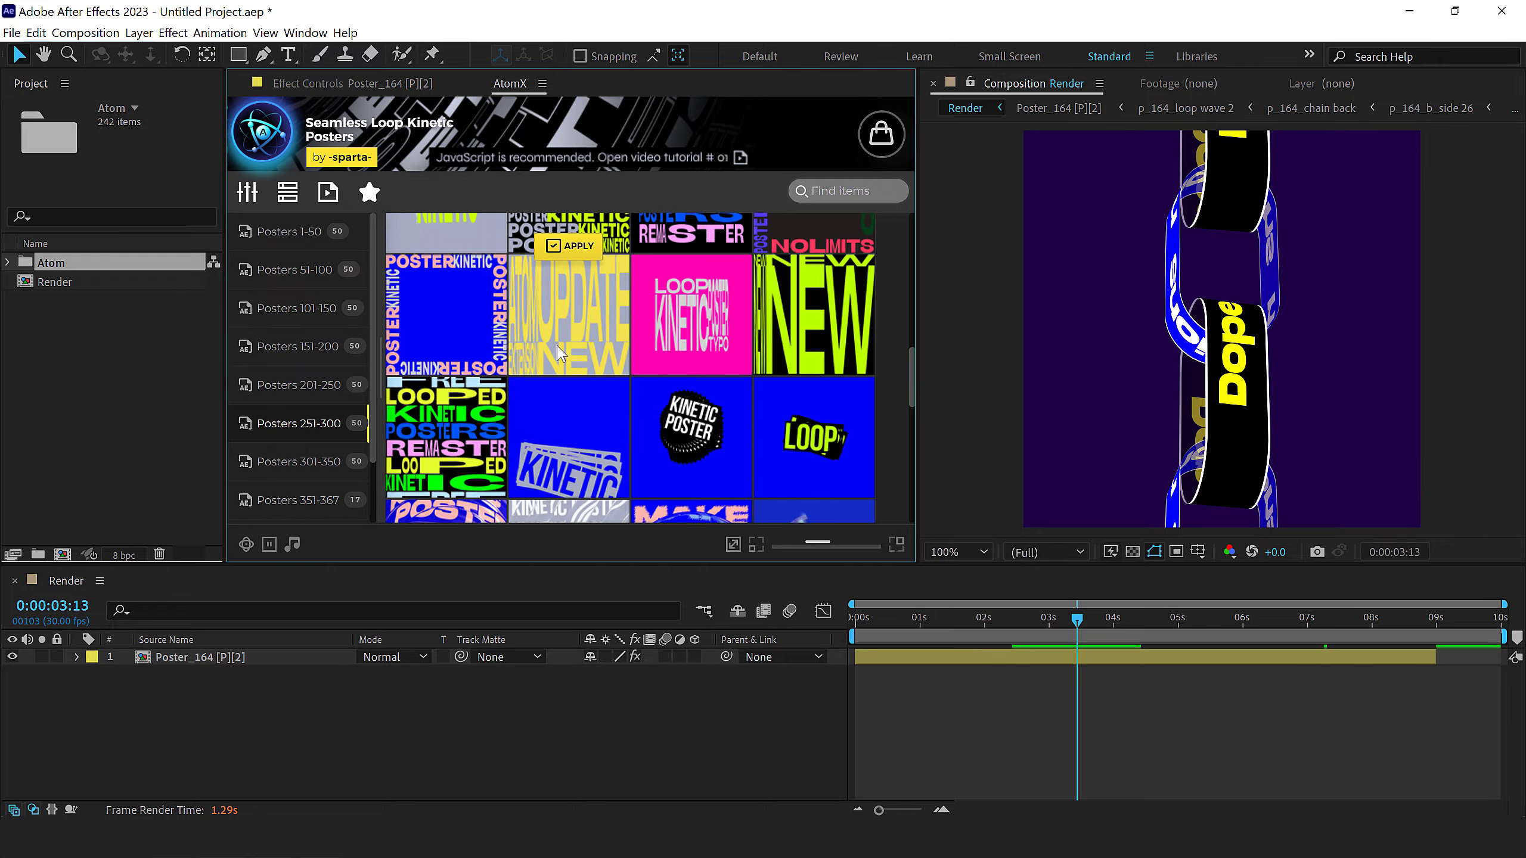
pyautogui.scroll(-2, 556, 347)
pyautogui.scroll(-2, 556, 346)
pyautogui.scroll(-2, 573, 341)
pyautogui.scroll(-1, 603, 325)
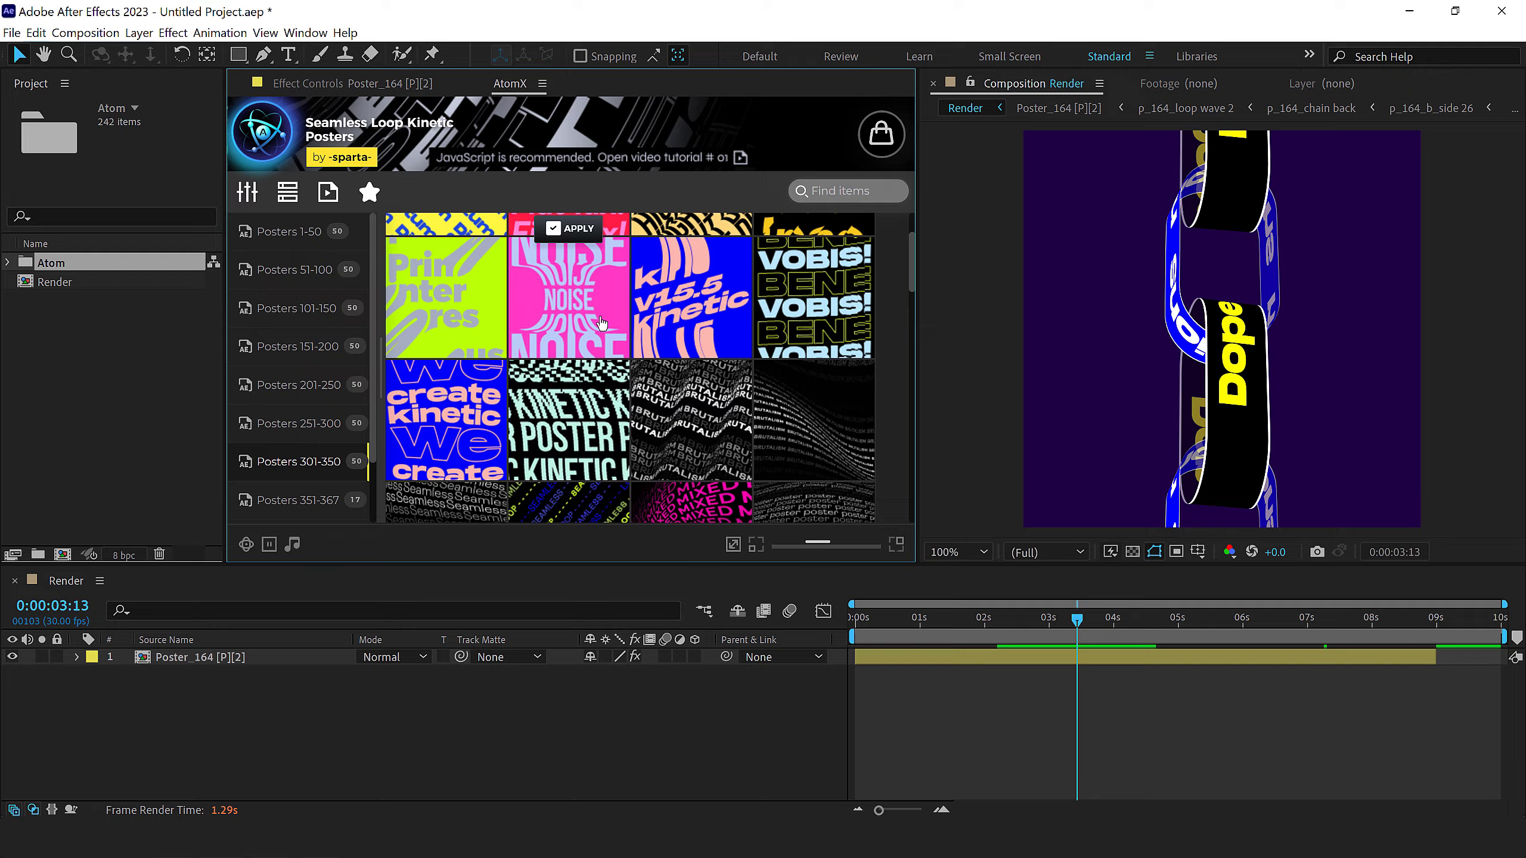
pyautogui.scroll(-2, 600, 322)
pyautogui.scroll(-2, 602, 320)
pyautogui.scroll(-1, 605, 319)
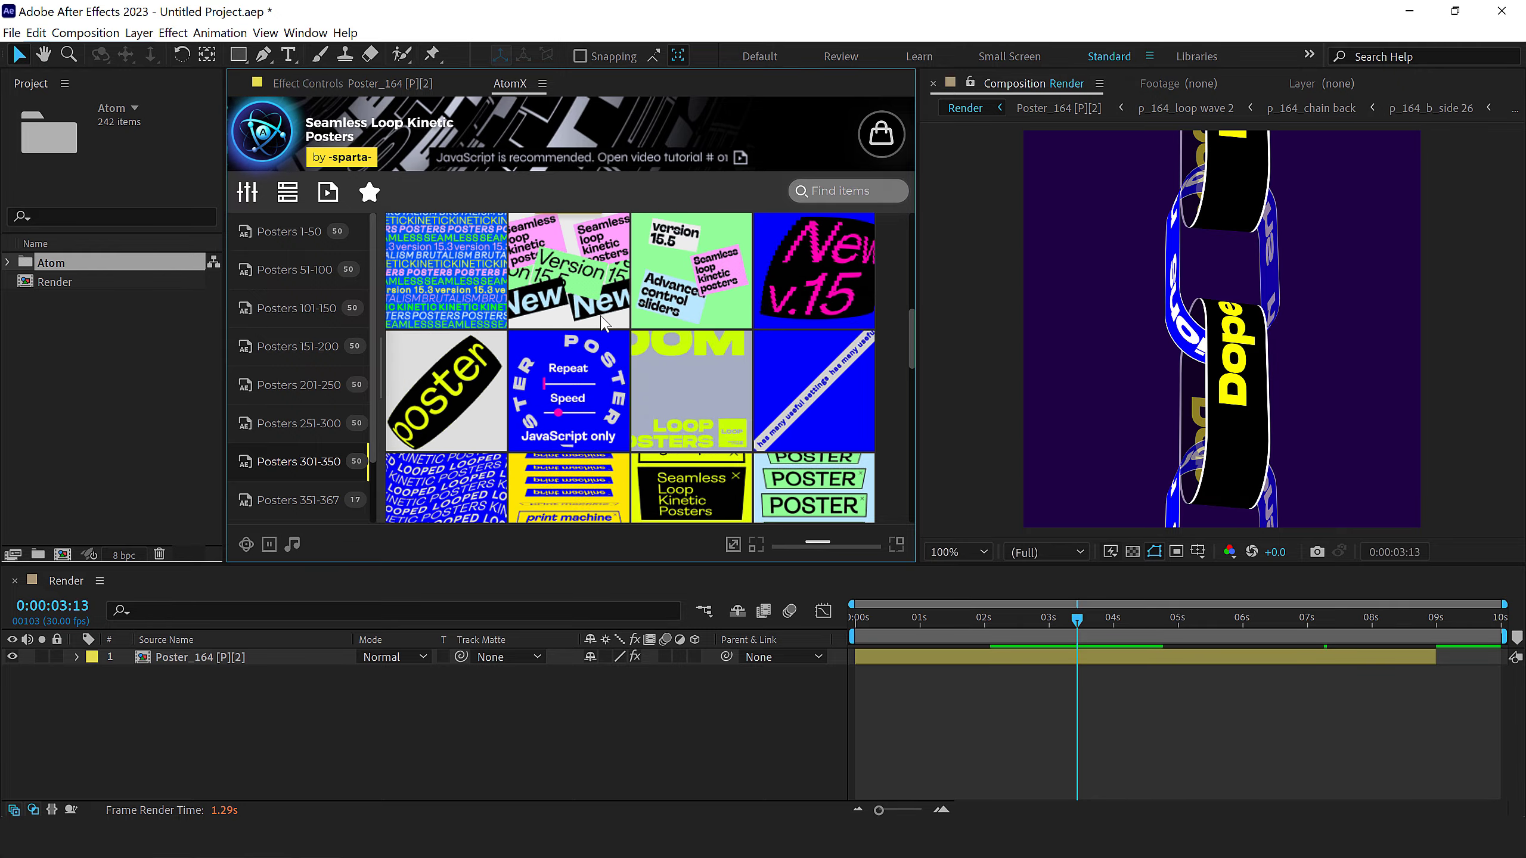
pyautogui.scroll(-1, 604, 322)
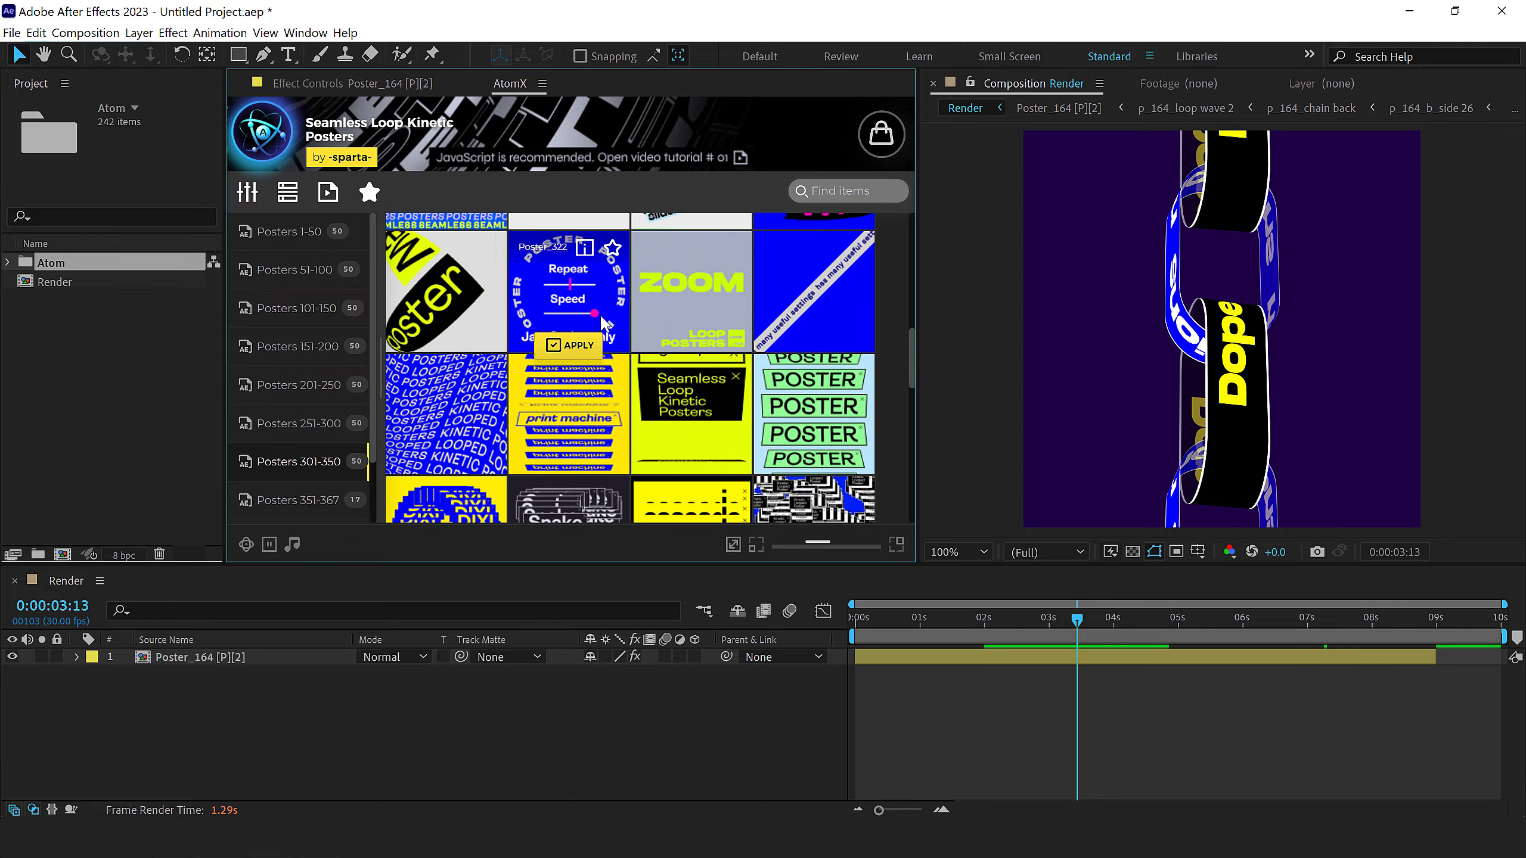
pyautogui.scroll(-2, 603, 323)
pyautogui.scroll(-2, 603, 322)
pyautogui.scroll(-2, 602, 324)
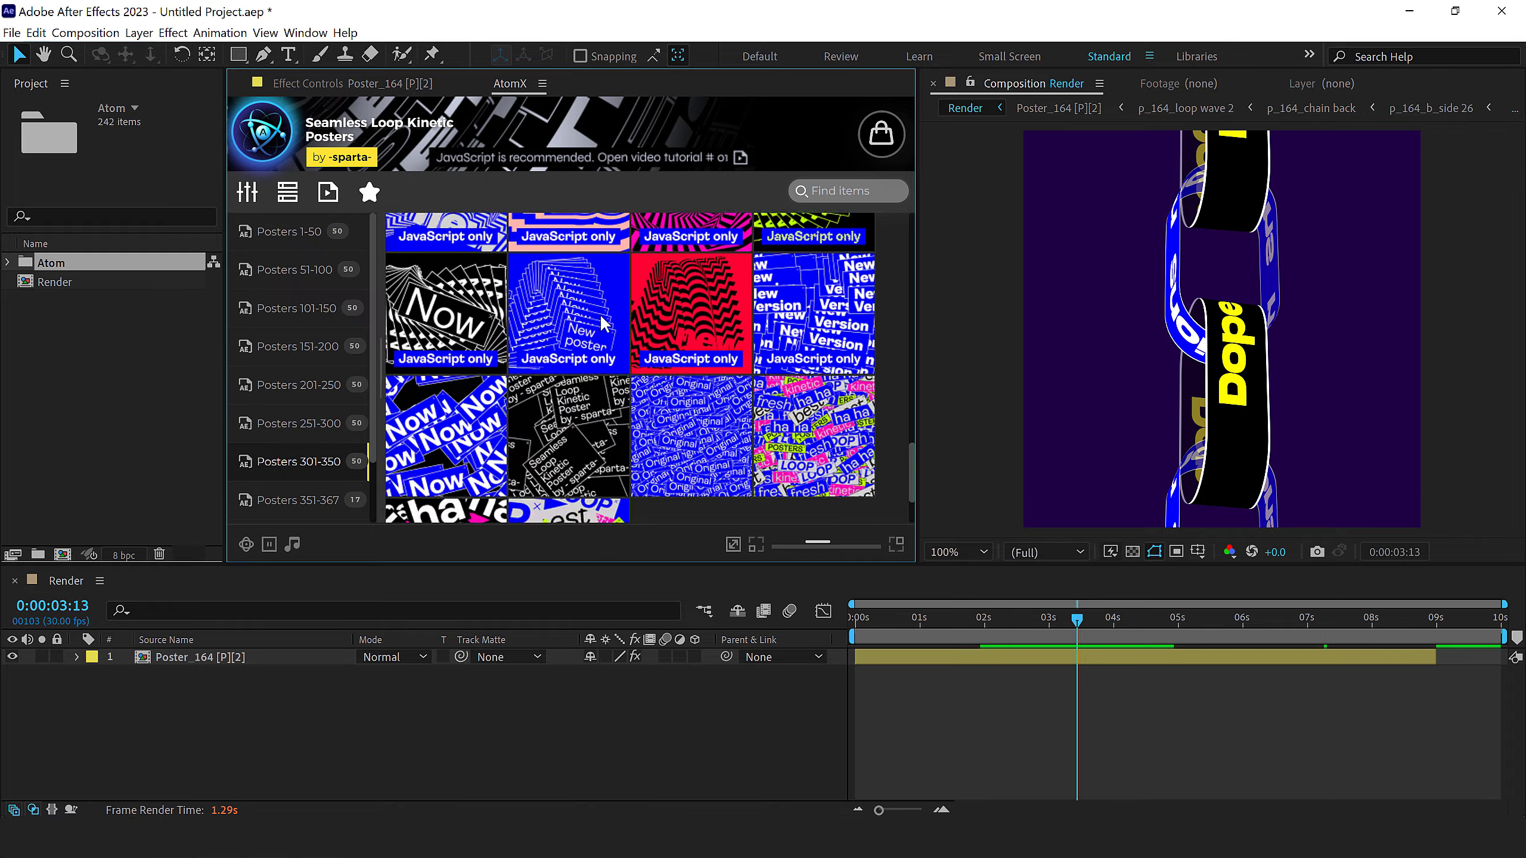
pyautogui.scroll(-2, 600, 317)
pyautogui.scroll(-1, 596, 318)
pyautogui.scroll(-2, 585, 320)
pyautogui.scroll(-2, 561, 325)
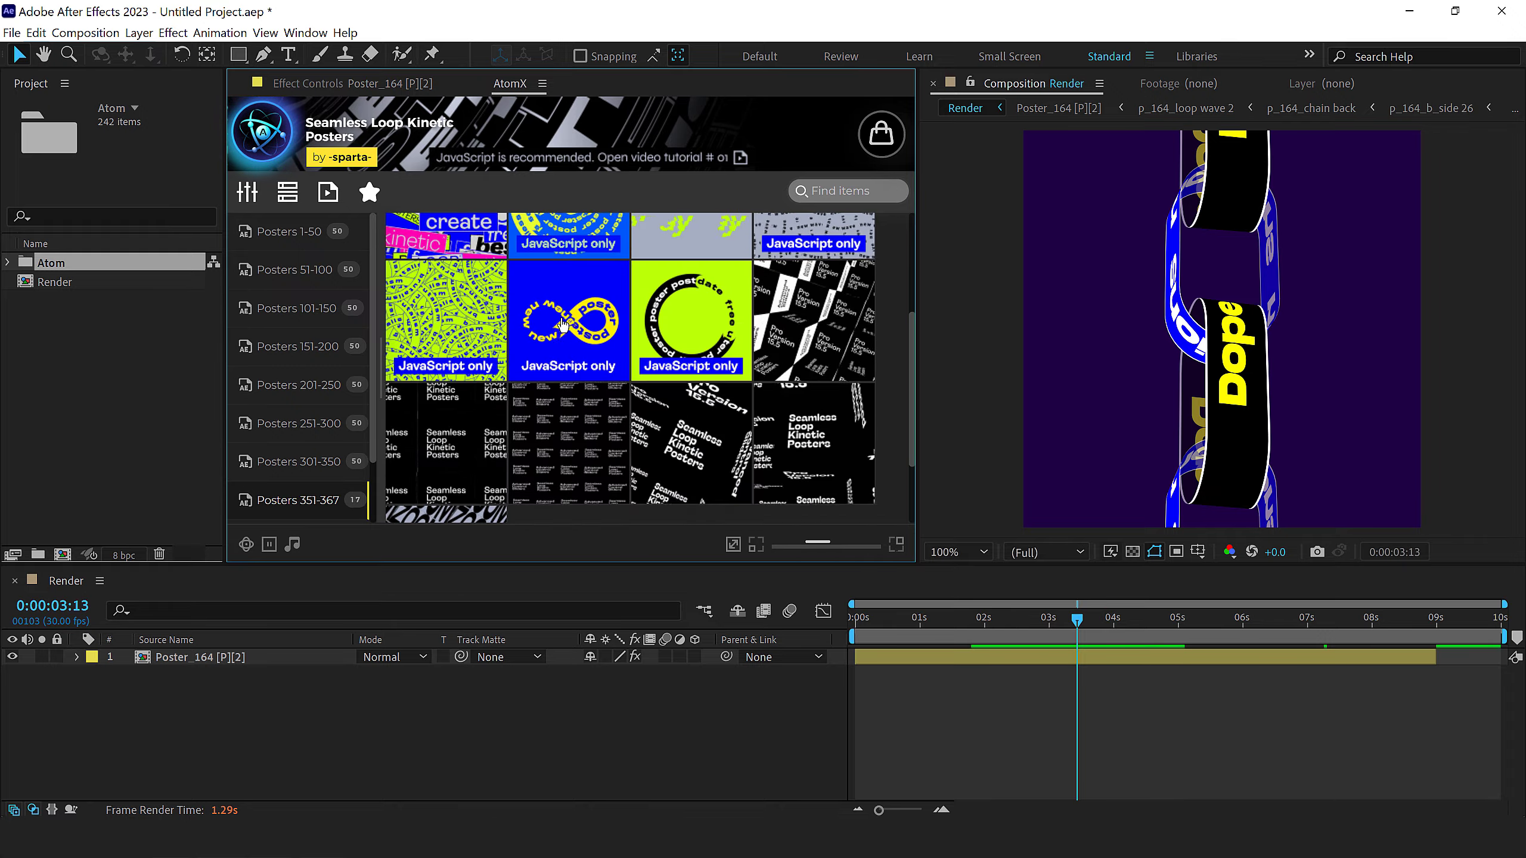
pyautogui.scroll(-1, 563, 324)
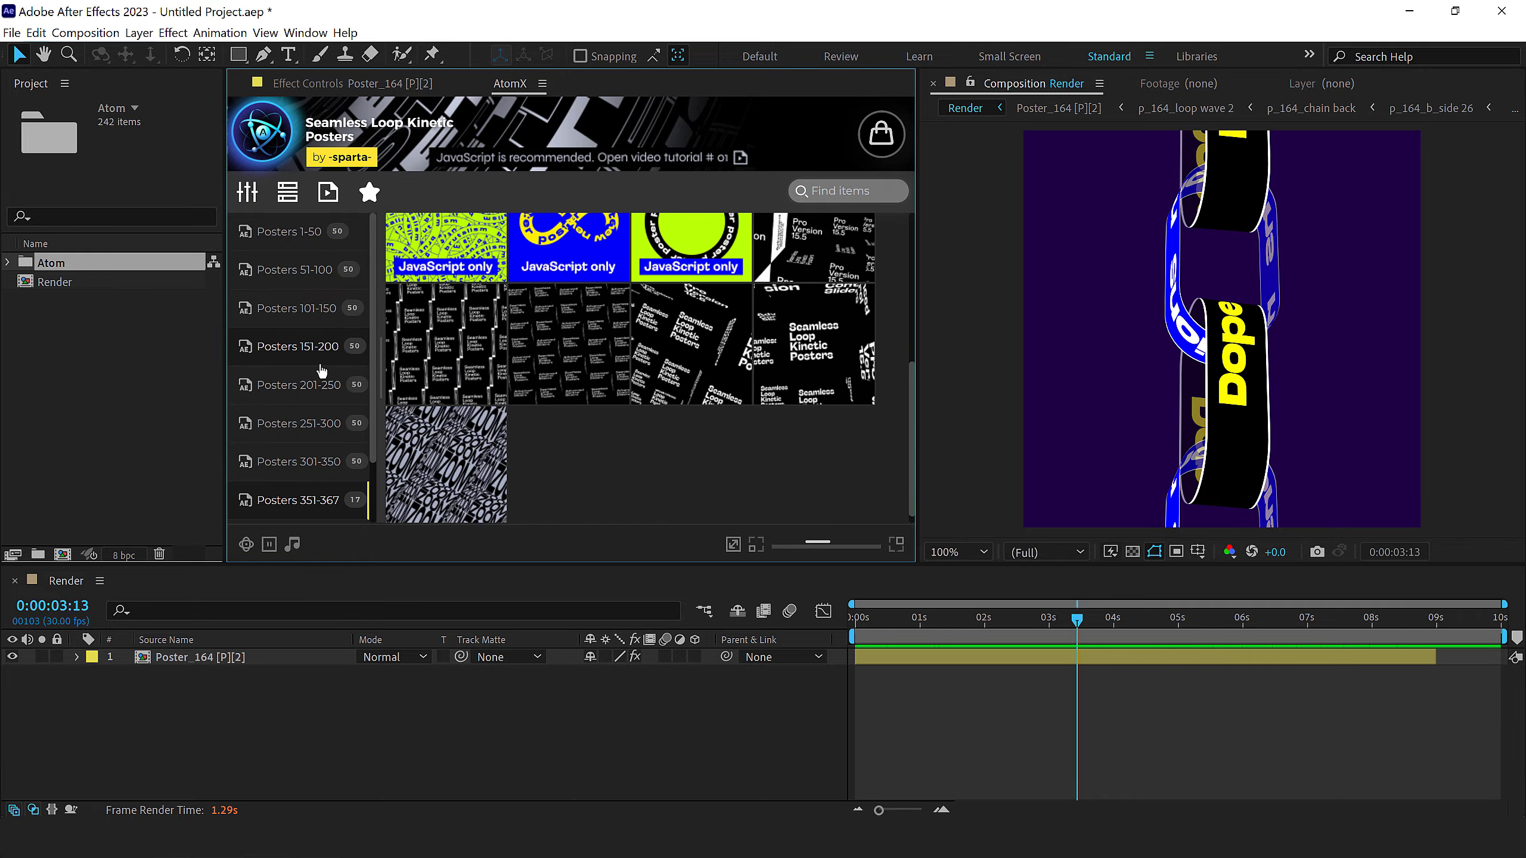
# Show Posters 151-200, then switch to Posters 51-100
pyautogui.click(304, 348)
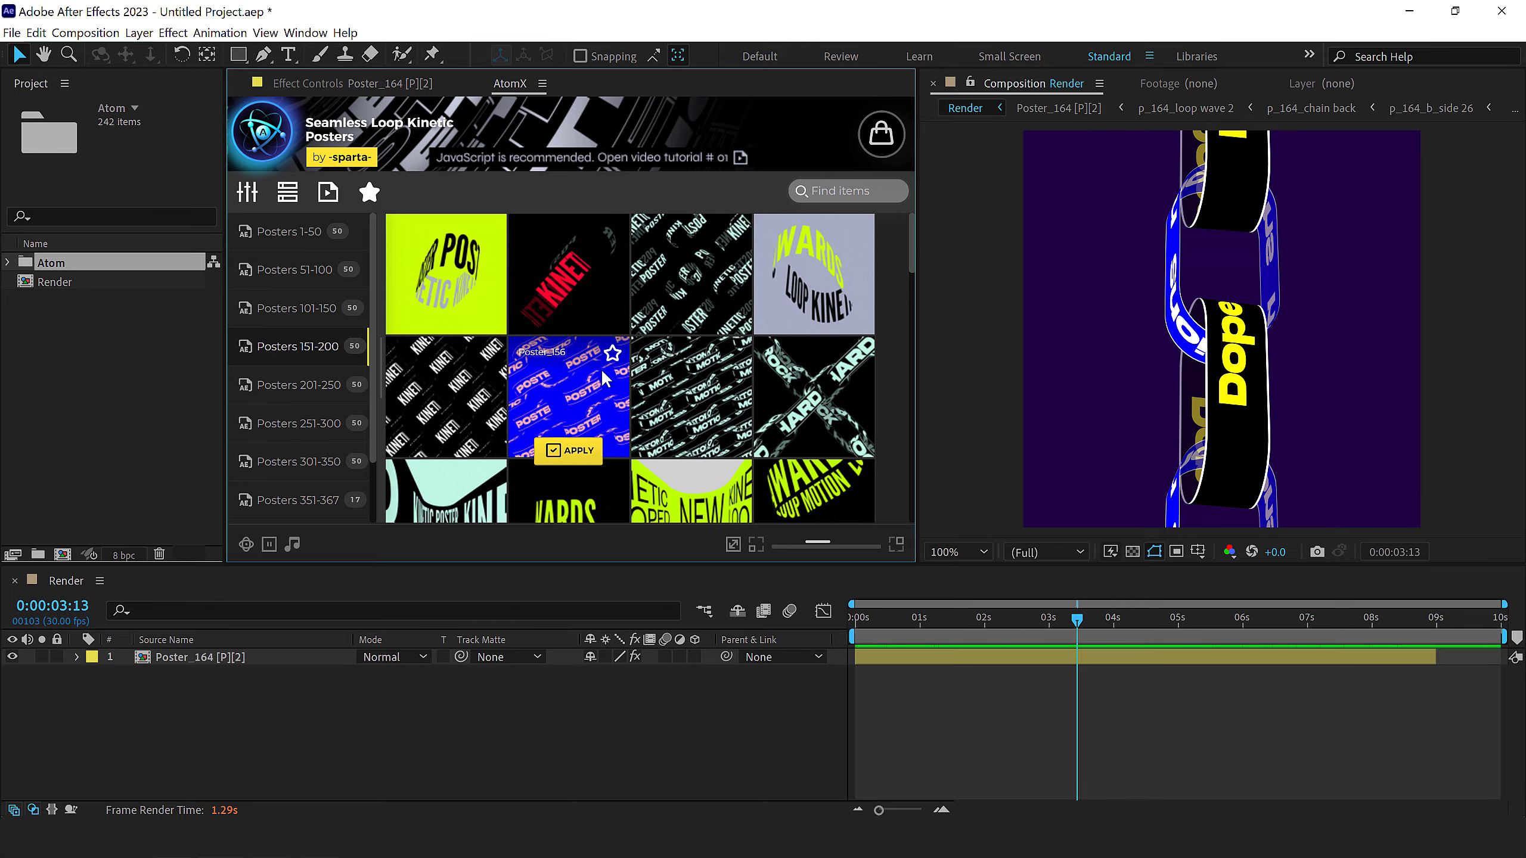
pyautogui.click(303, 273)
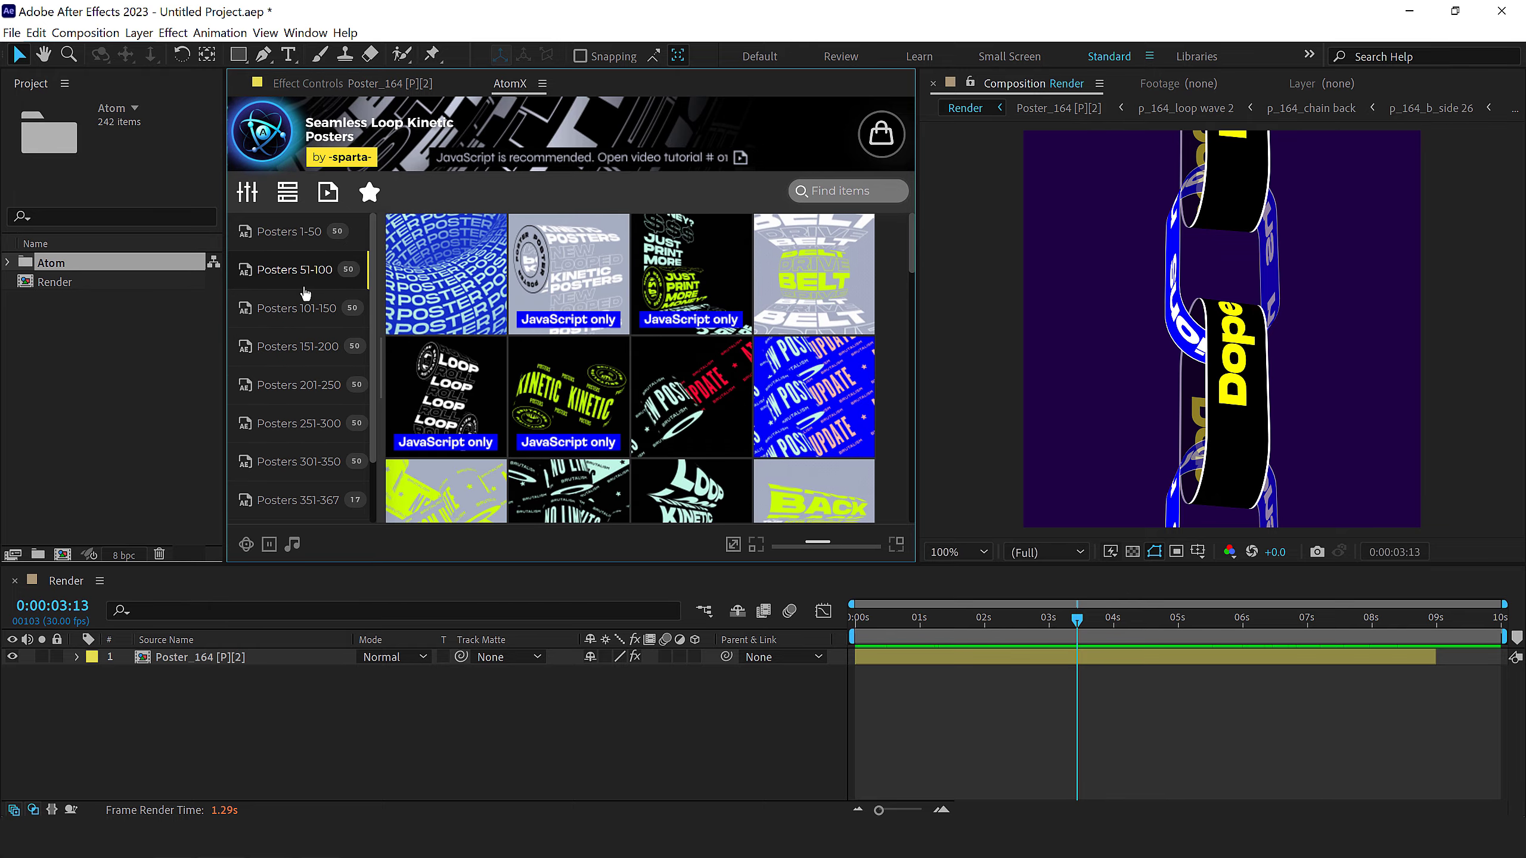
pyautogui.moveTo(568, 274)
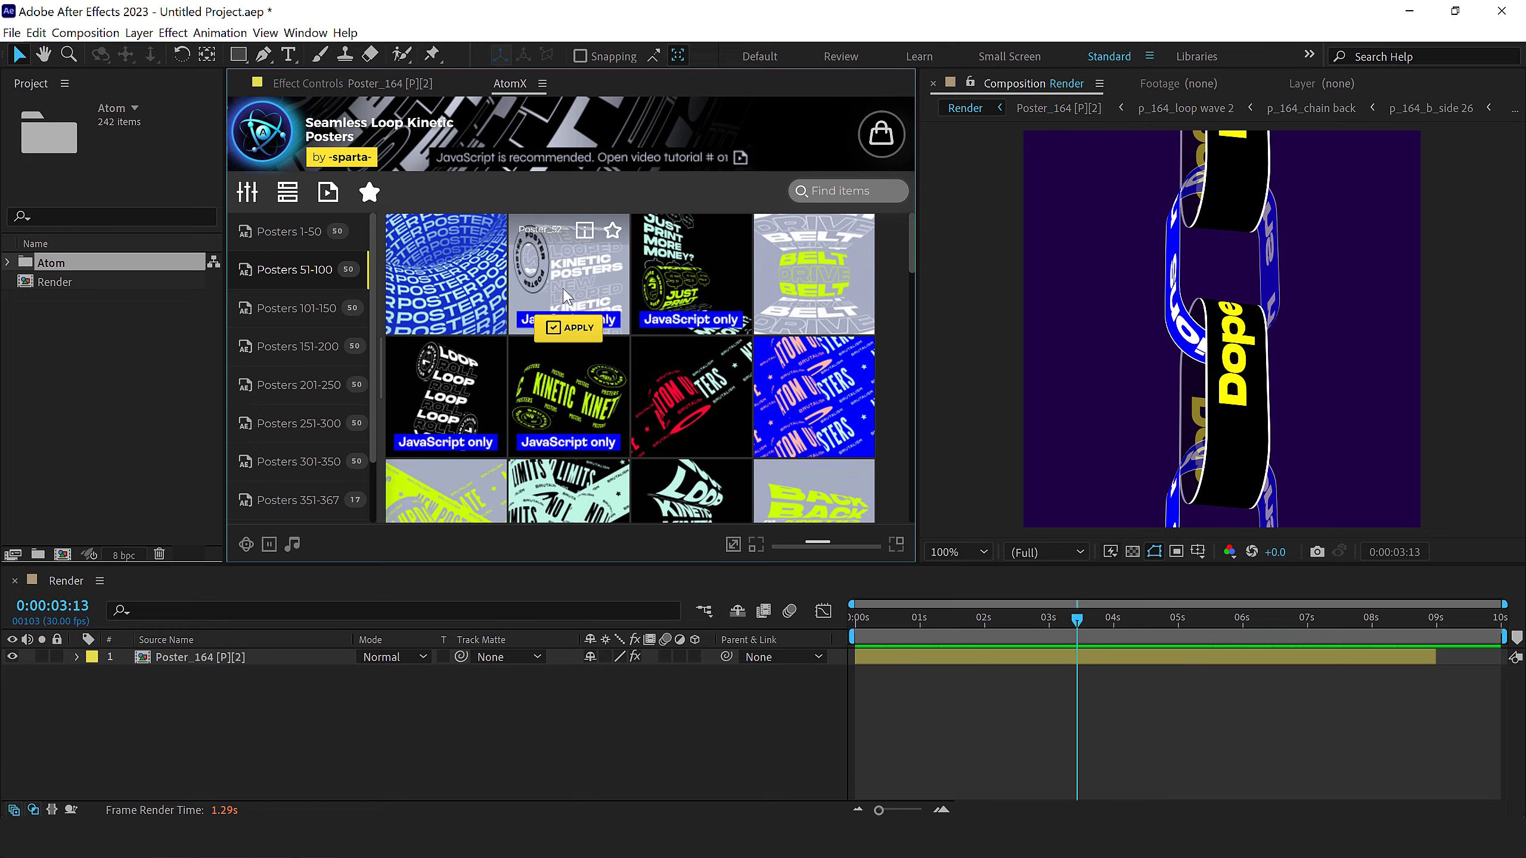
pyautogui.scroll(-2, 486, 283)
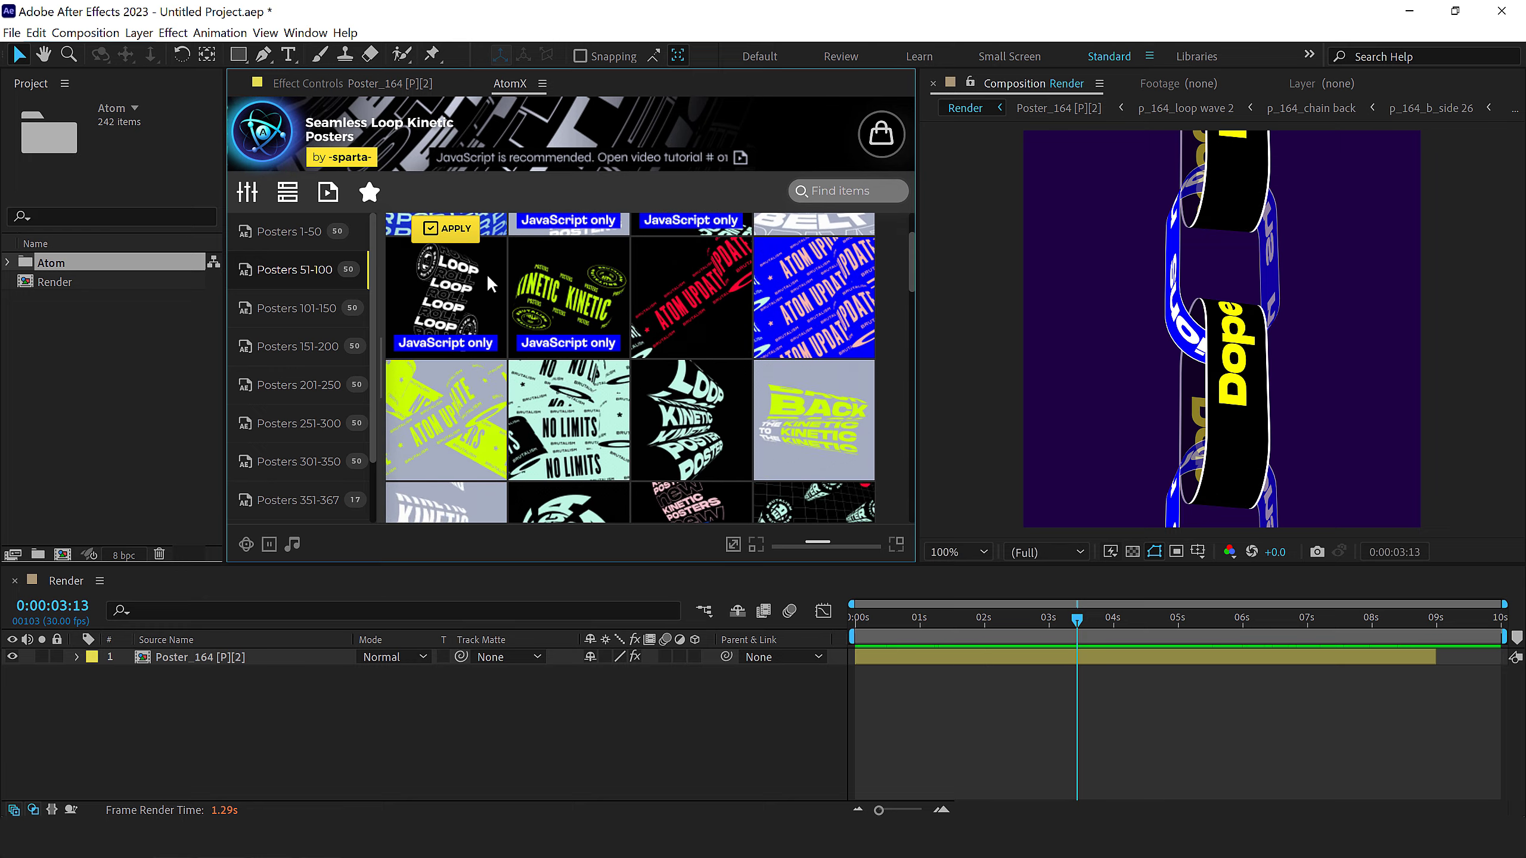